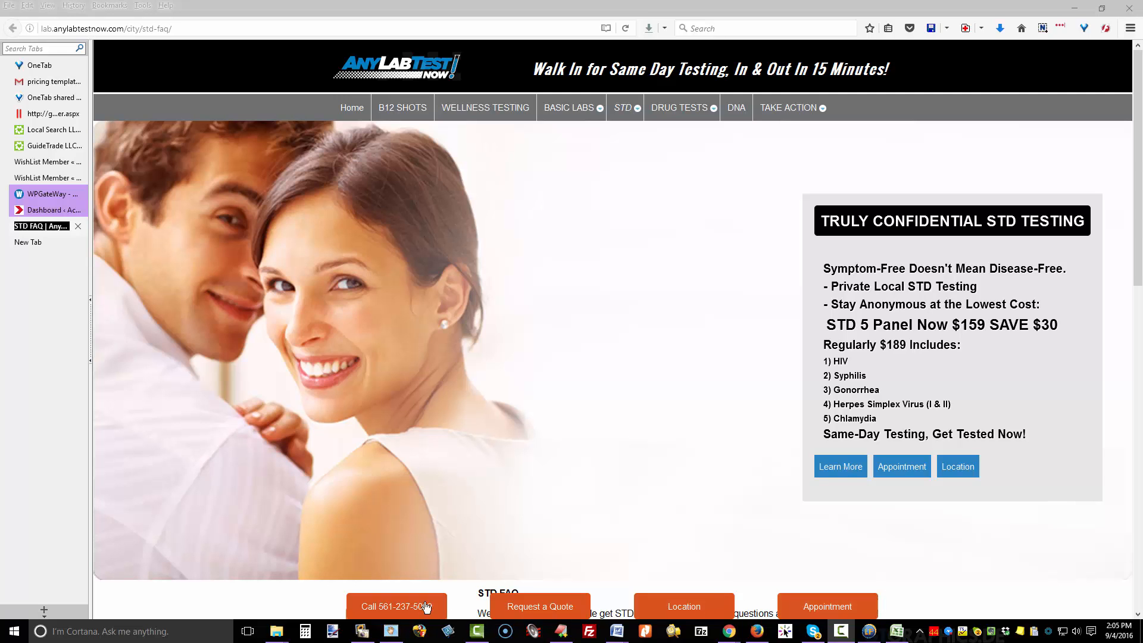
Step: Examine the call, quote, location and appointment buttons on the STD FAQ and B12 Shots pages of the example site
scroll(906, 598, "down", 1)
scroll(919, 567, "down", 8)
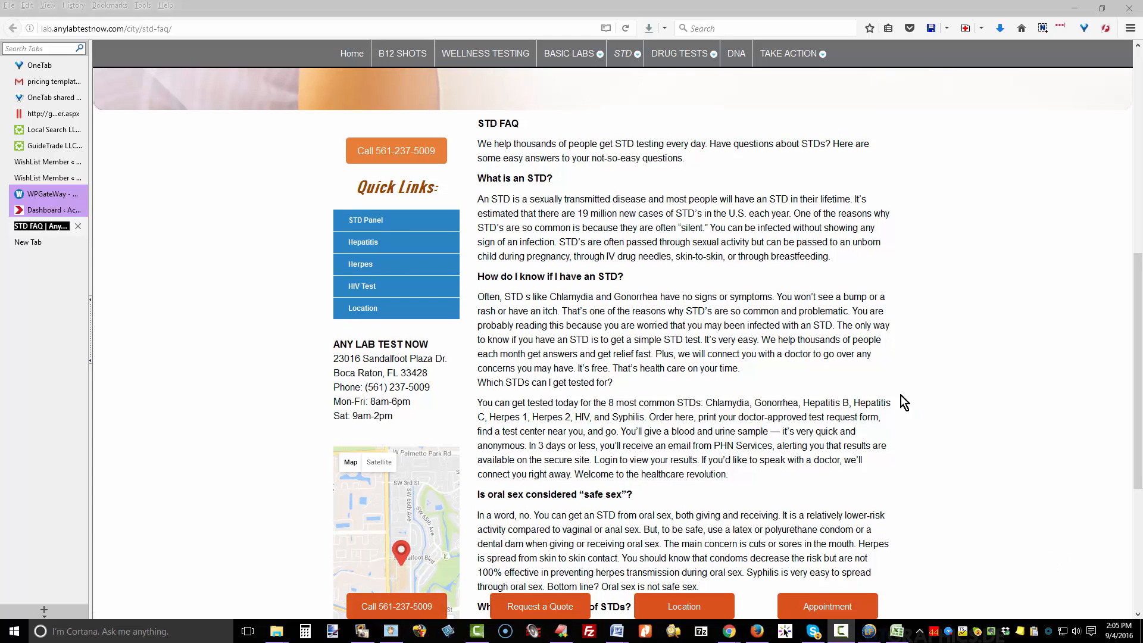
scroll(714, 250, "up", 5)
left_click(402, 54)
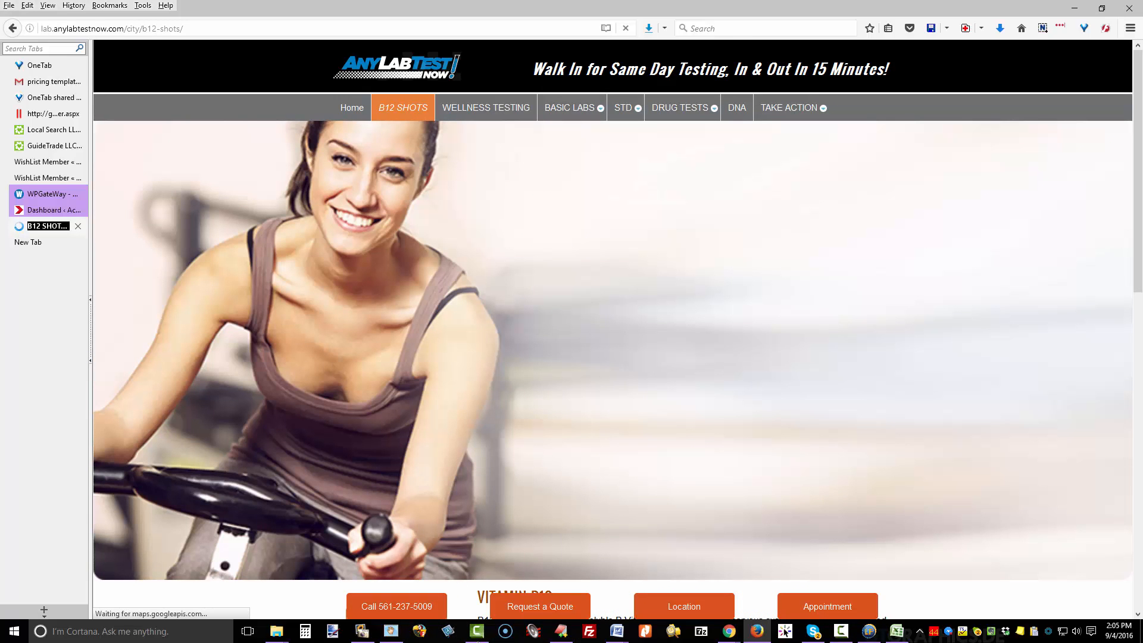
scroll(613, 329, "down", 1)
scroll(613, 329, "down", 2)
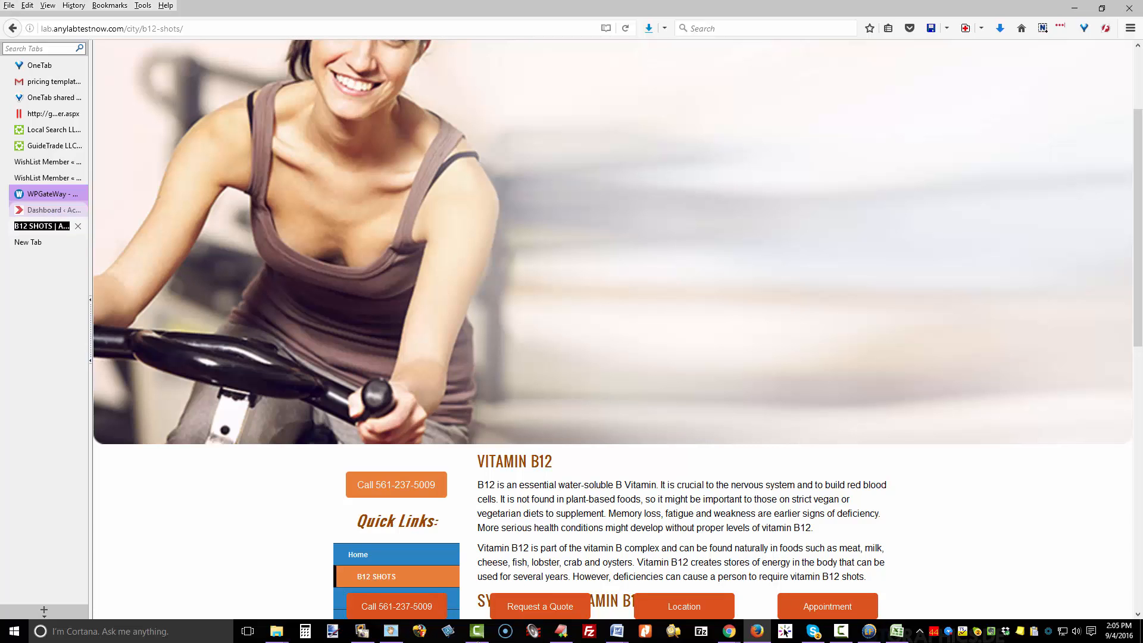
Step: Switch to the Accountant site's WordPress dashboard and update the active Stefan theme to the new version
left_click(47, 209)
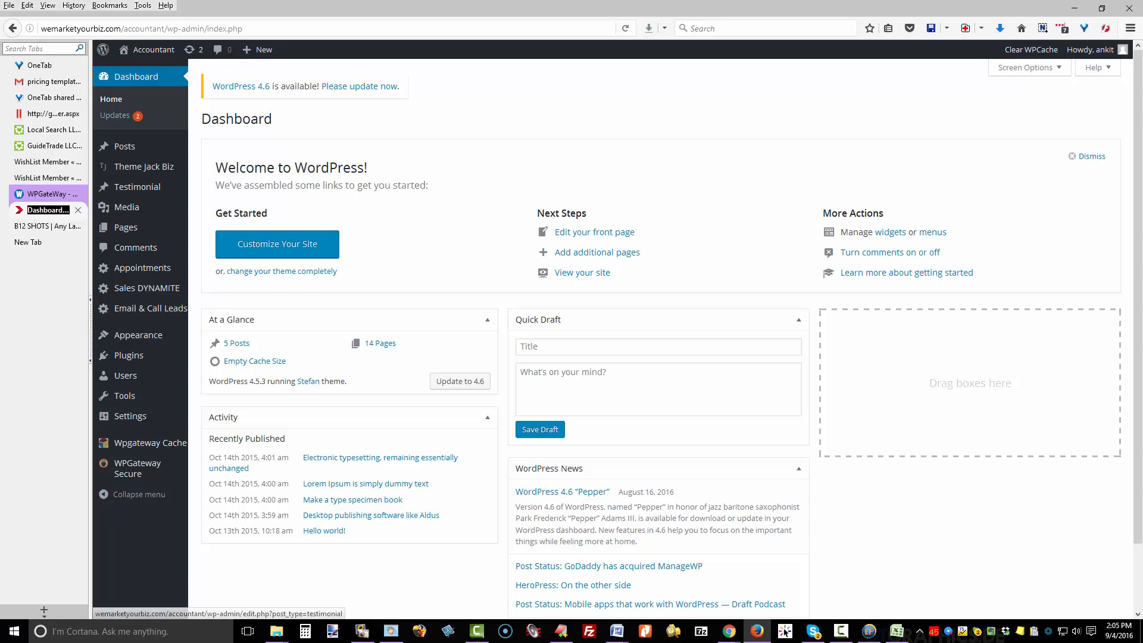
mouse_move(138, 335)
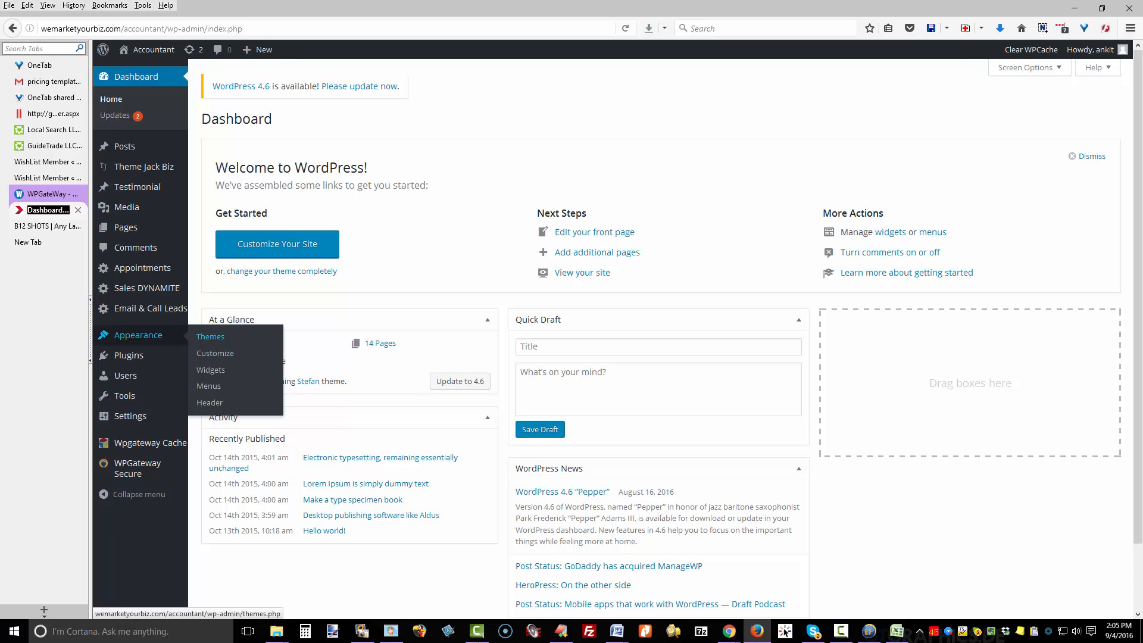
left_click(210, 337)
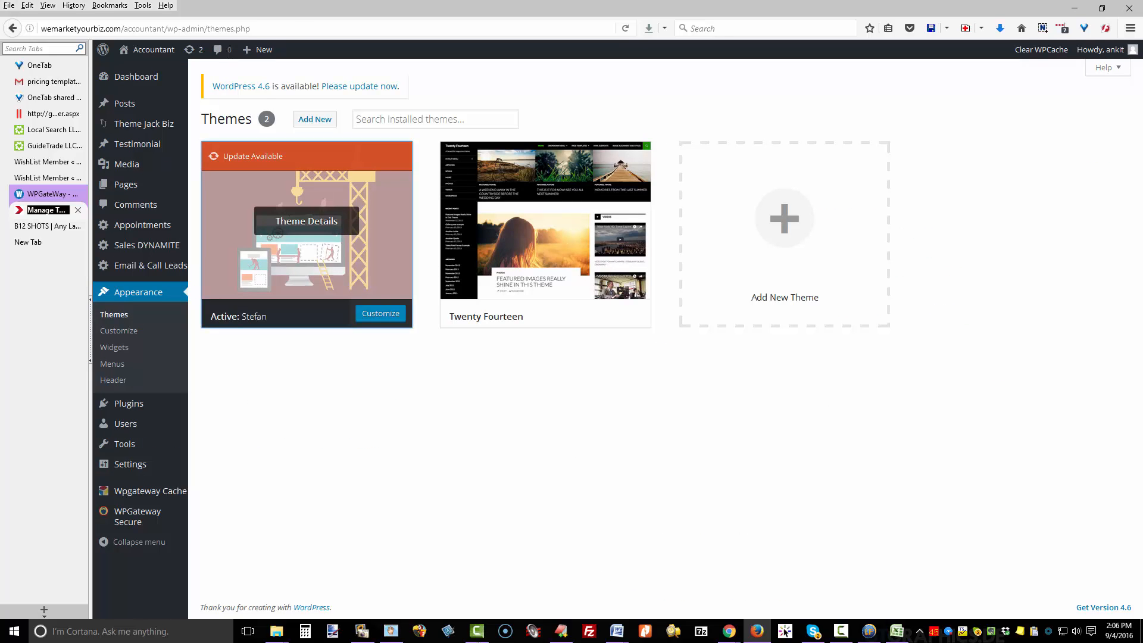
left_click(306, 221)
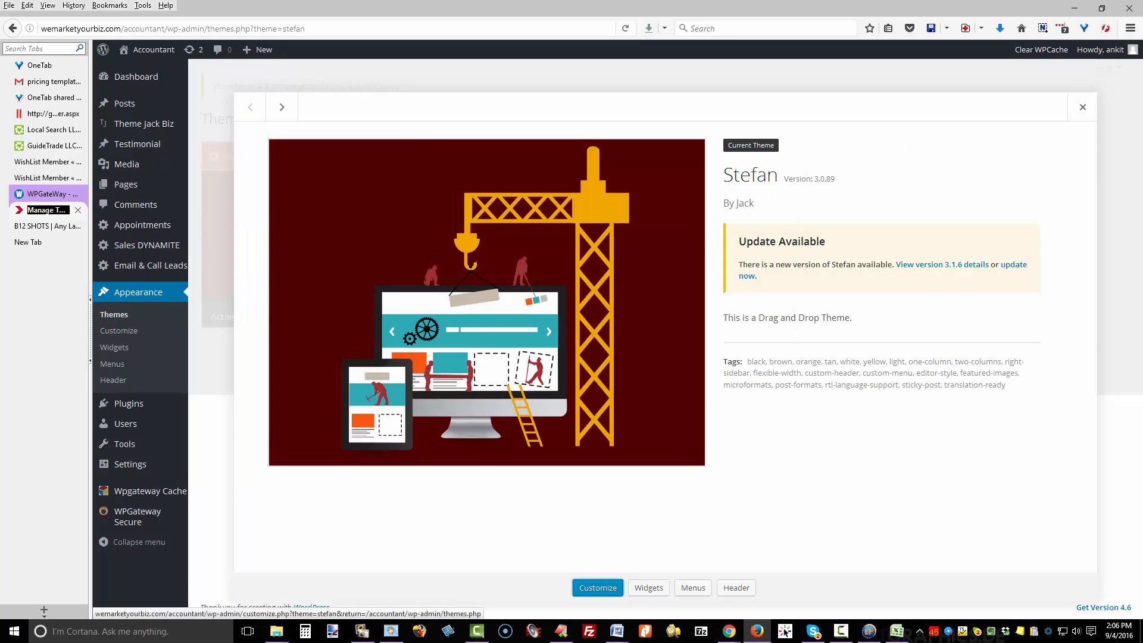
left_click(1014, 265)
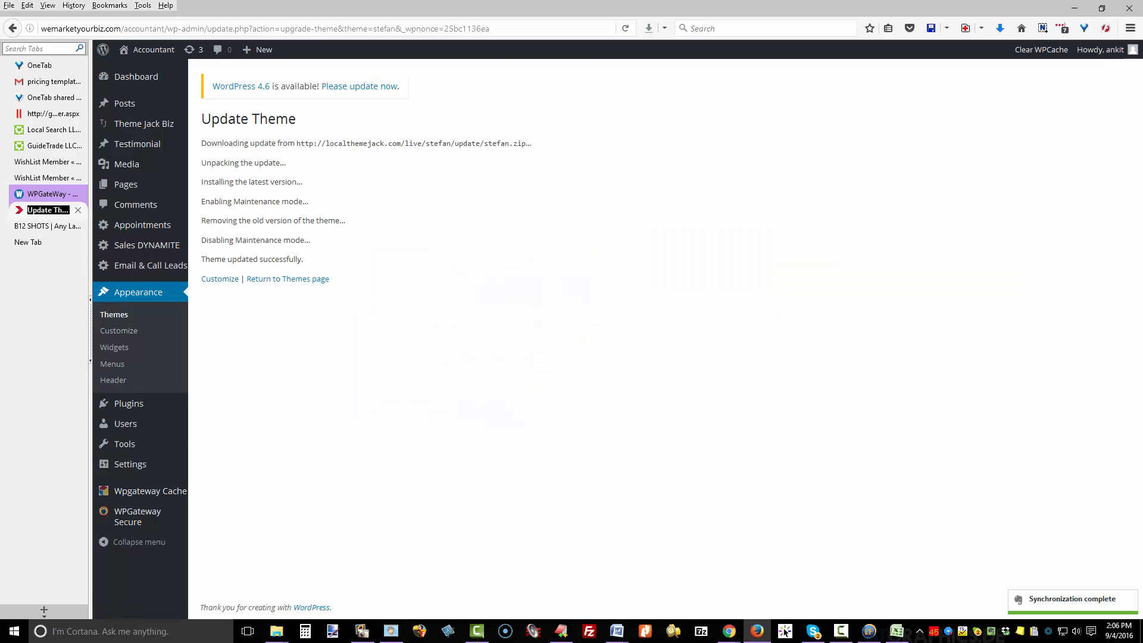
Step: Try importing the Home 2 layout into a new Home Test page with the current site header and footer, and publish it
mouse_move(144, 123)
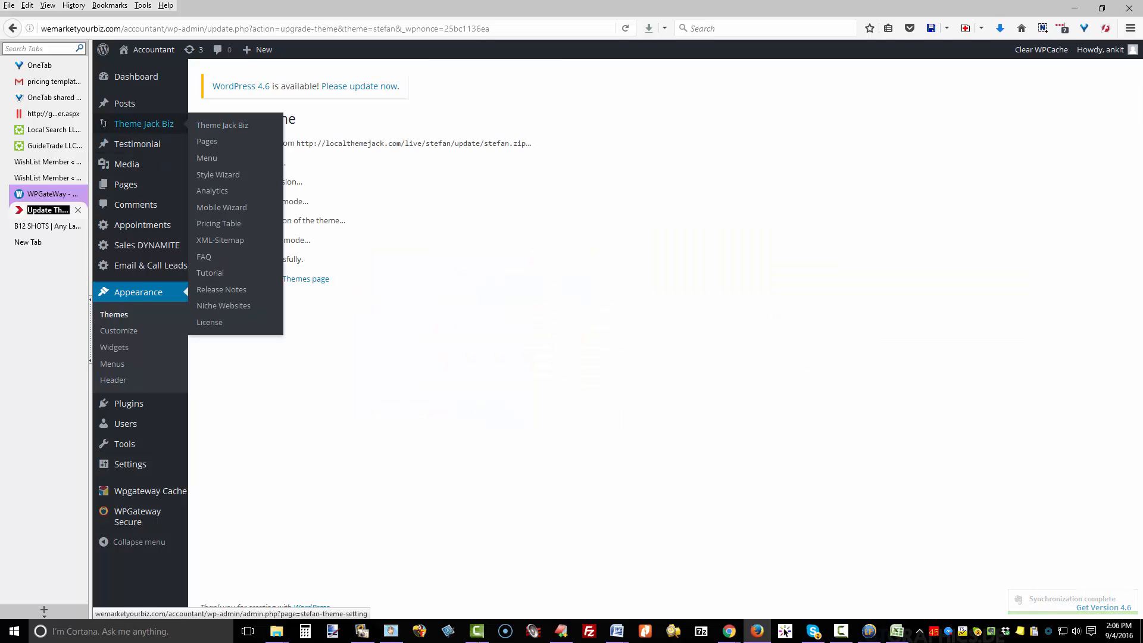
mouse_move(126, 184)
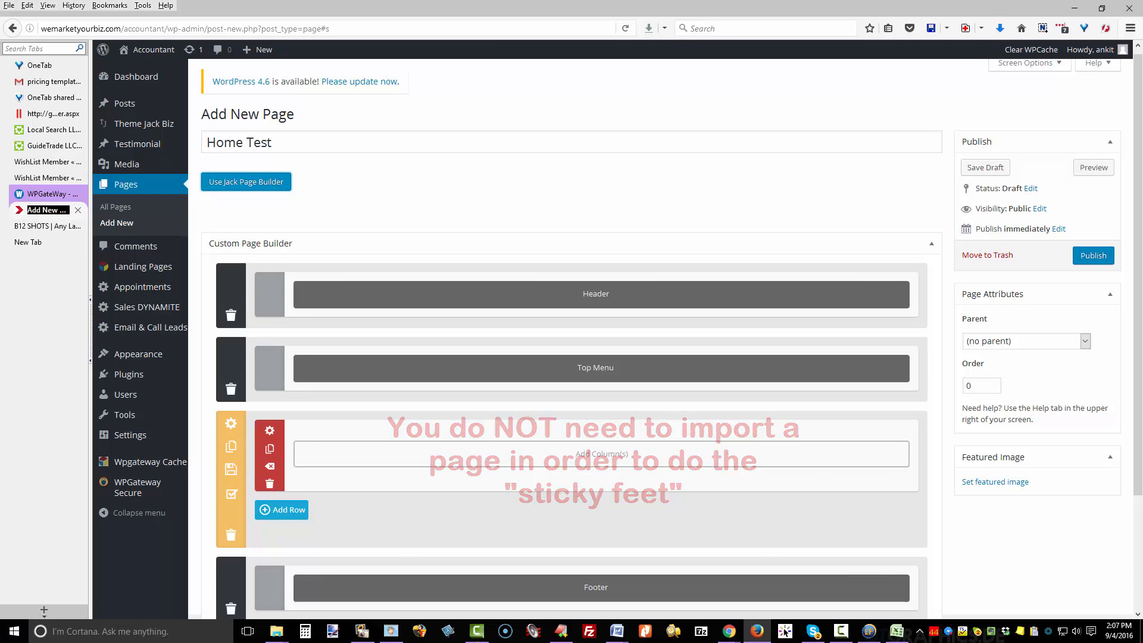
scroll(572, 334, "down", 2)
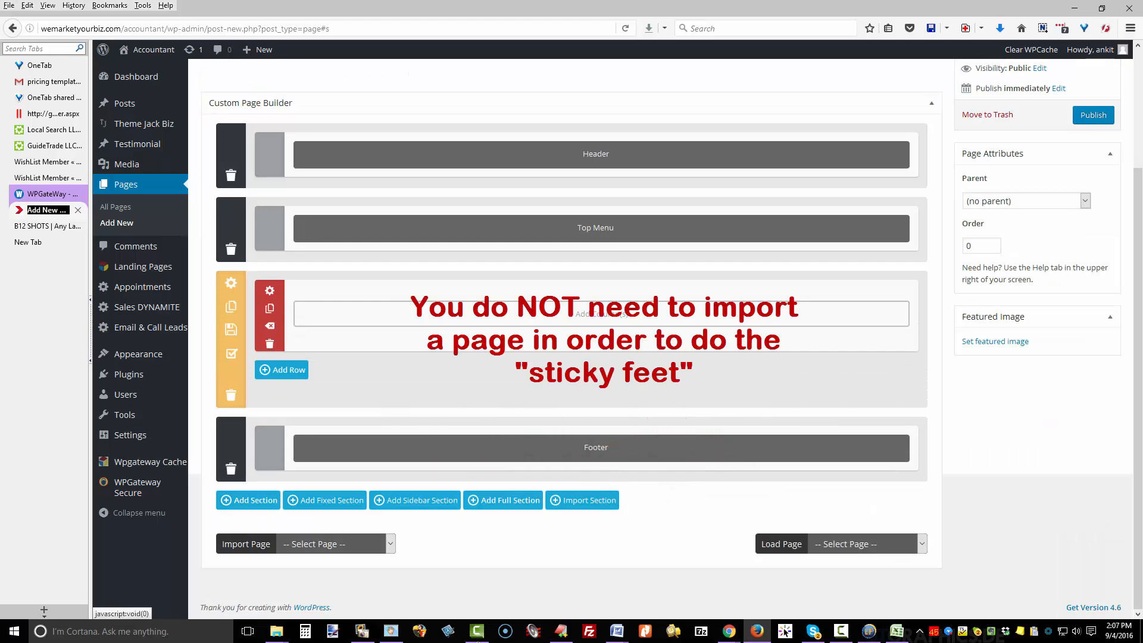
left_click(389, 543)
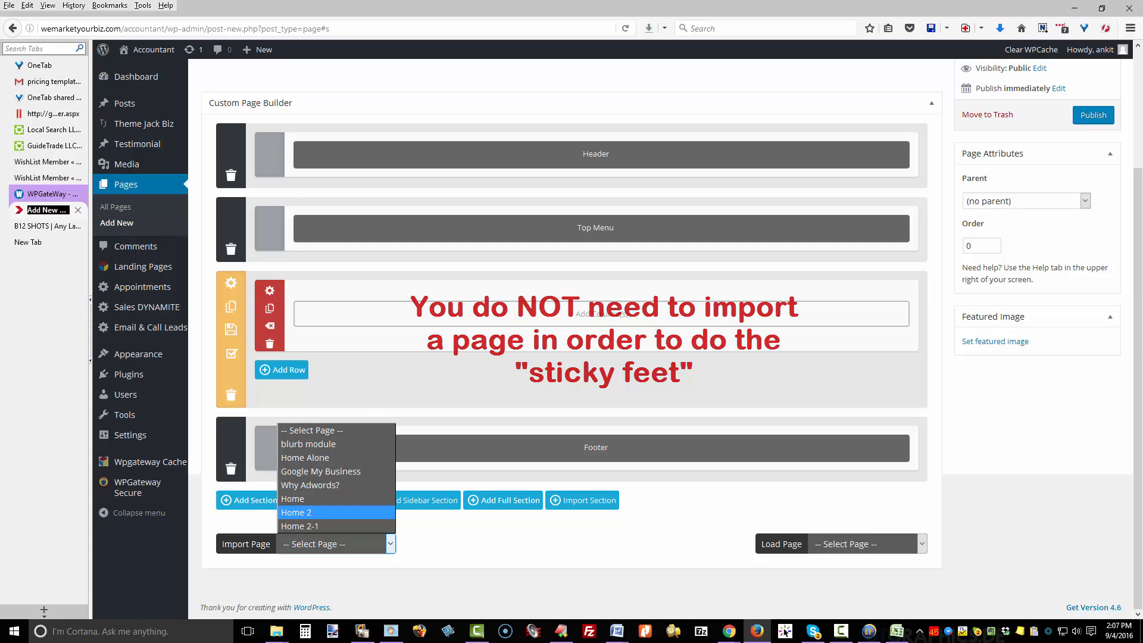
left_click(300, 512)
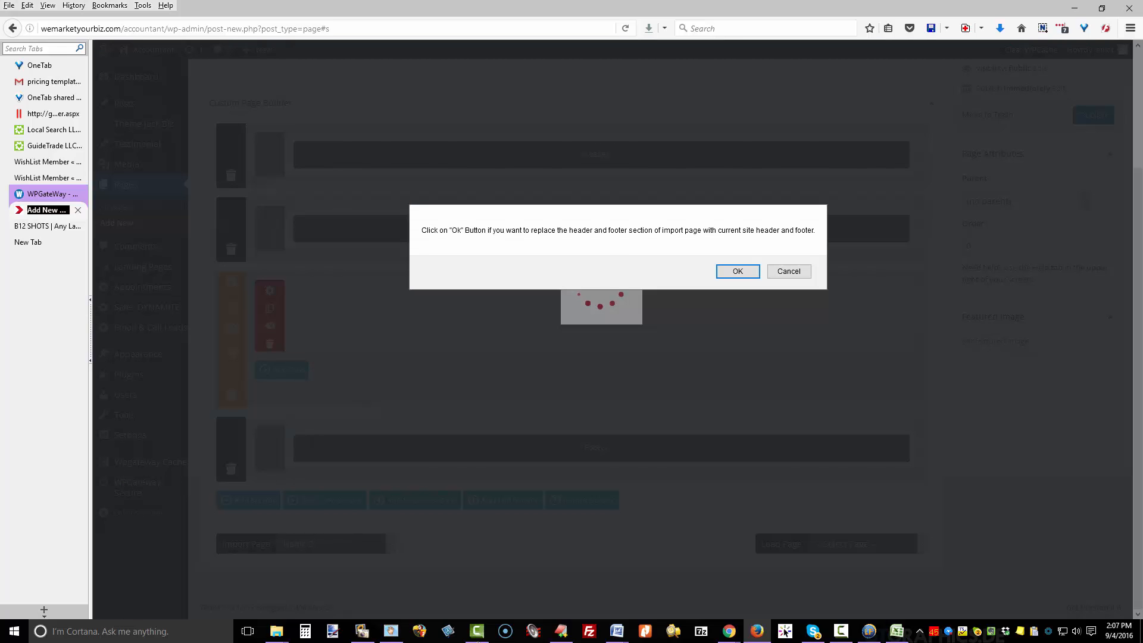
key("Return")
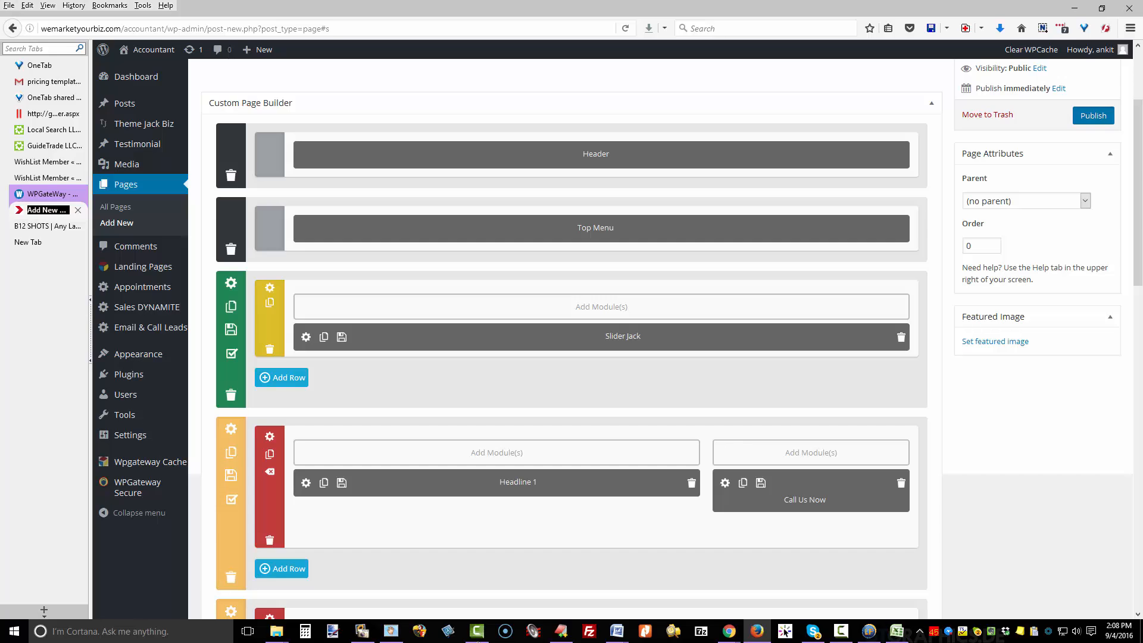
left_click(1093, 115)
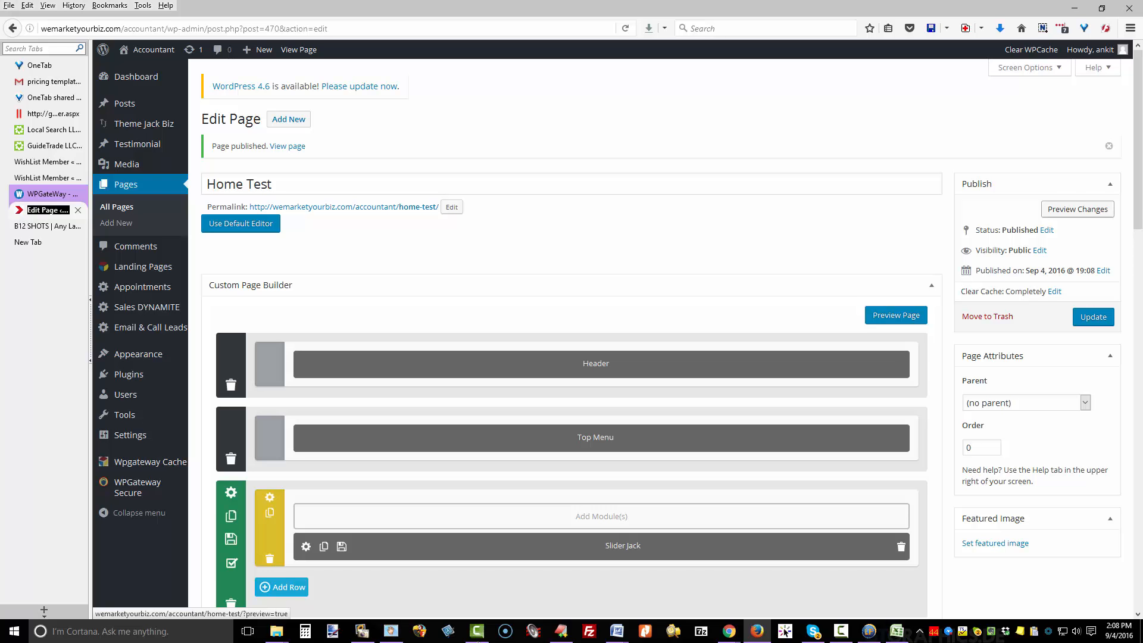
left_click(1077, 209)
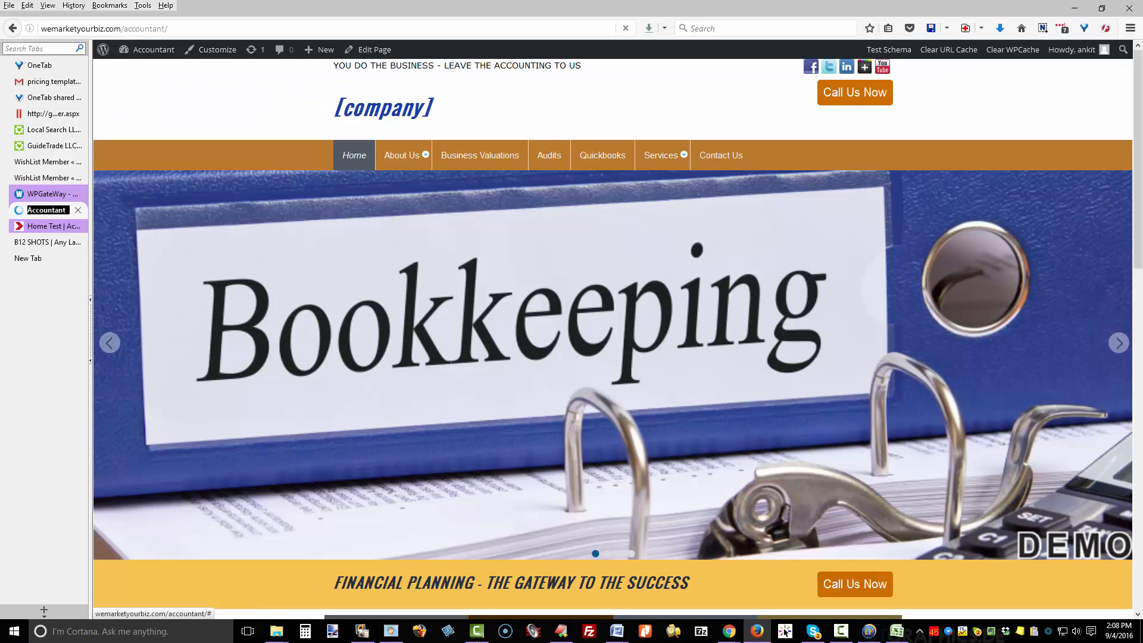
Step: Return to the list of all pages and open the Home 2 front page for editing
key("alt+Left")
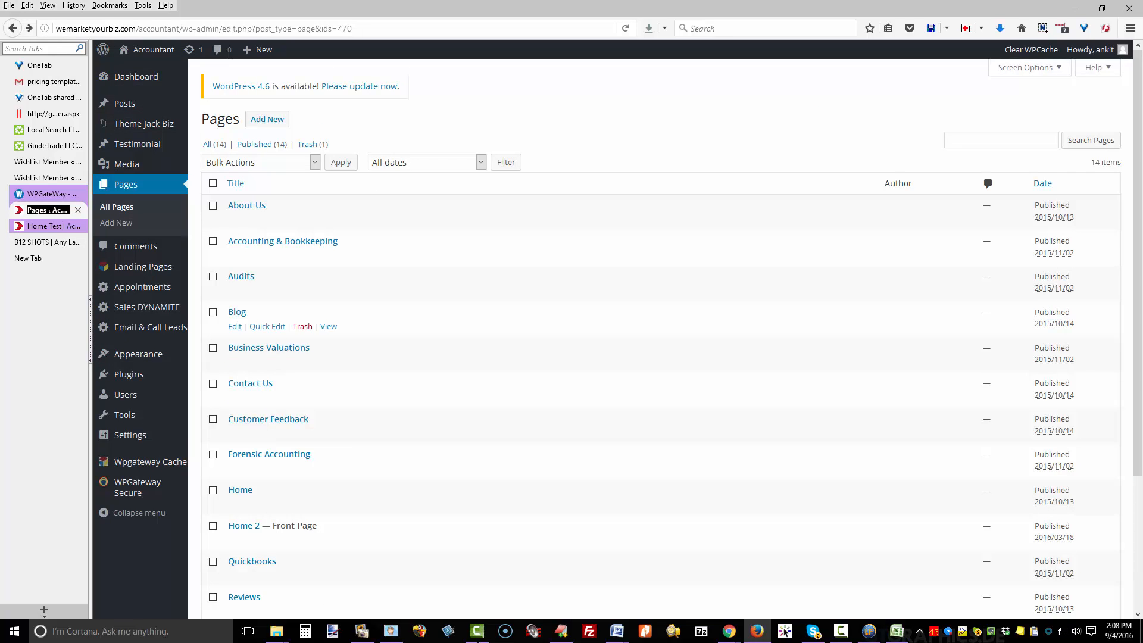
scroll(616, 324, "down", 3)
scroll(616, 357, "down", 1)
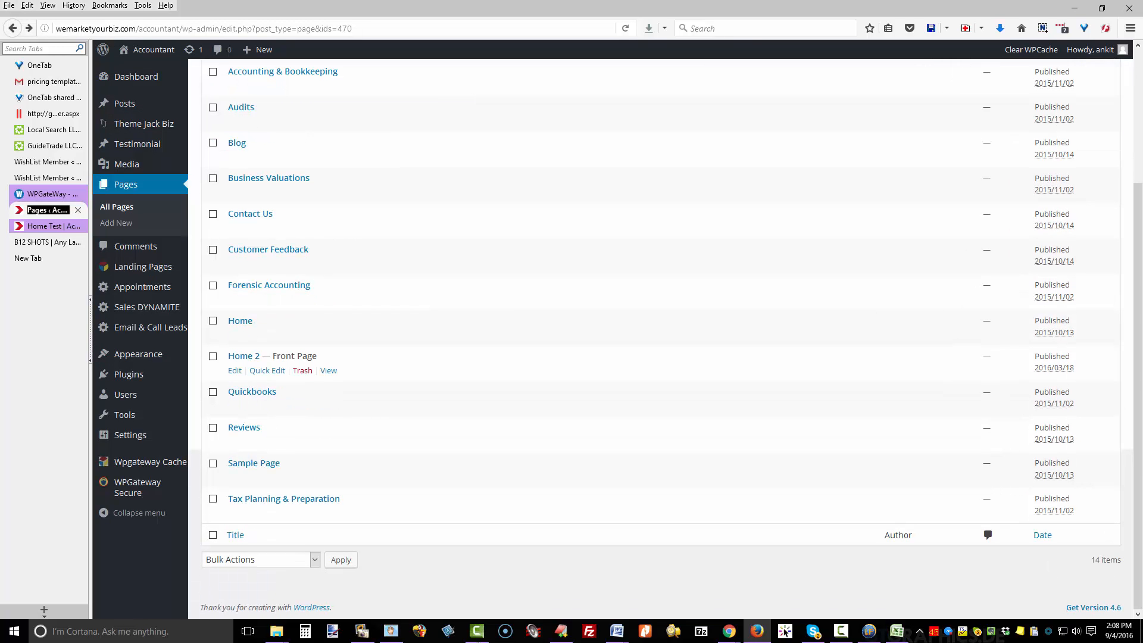
left_click(234, 371)
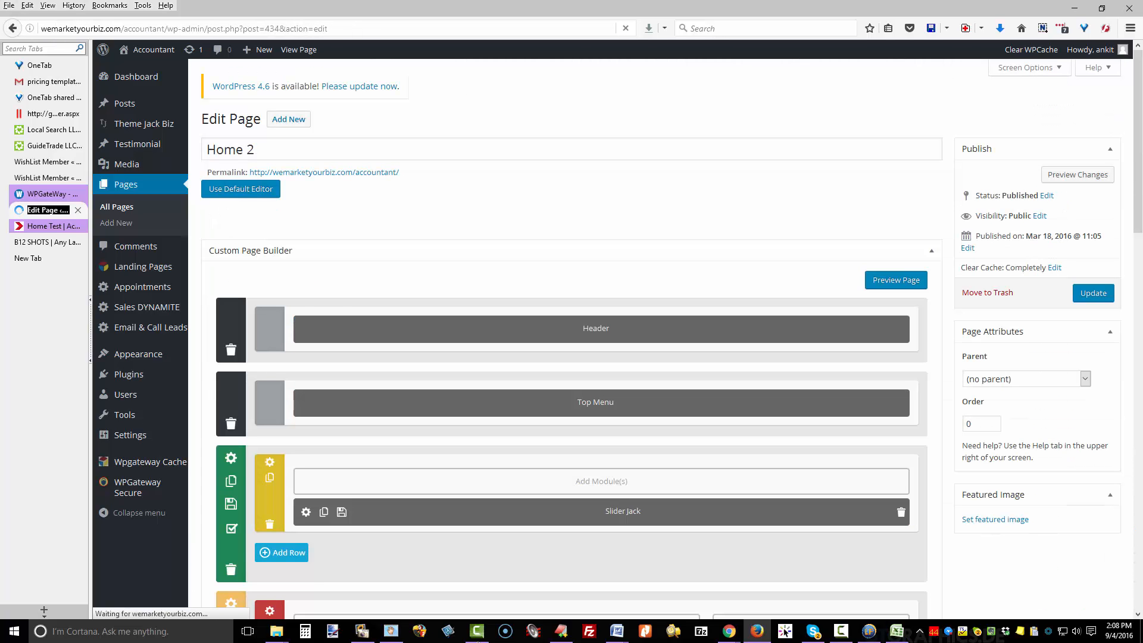
Step: Export the Home 2 page from the end of its Custom Page Builder layout
scroll(571, 357, "down", 5)
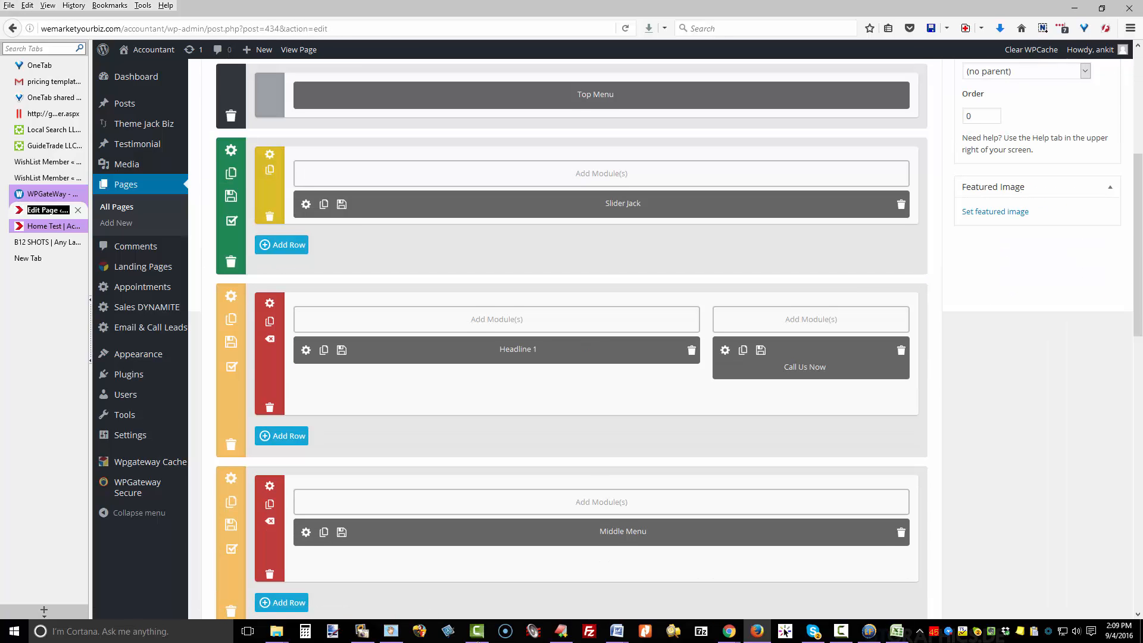
scroll(572, 357, "down", 5)
scroll(571, 357, "down", 6)
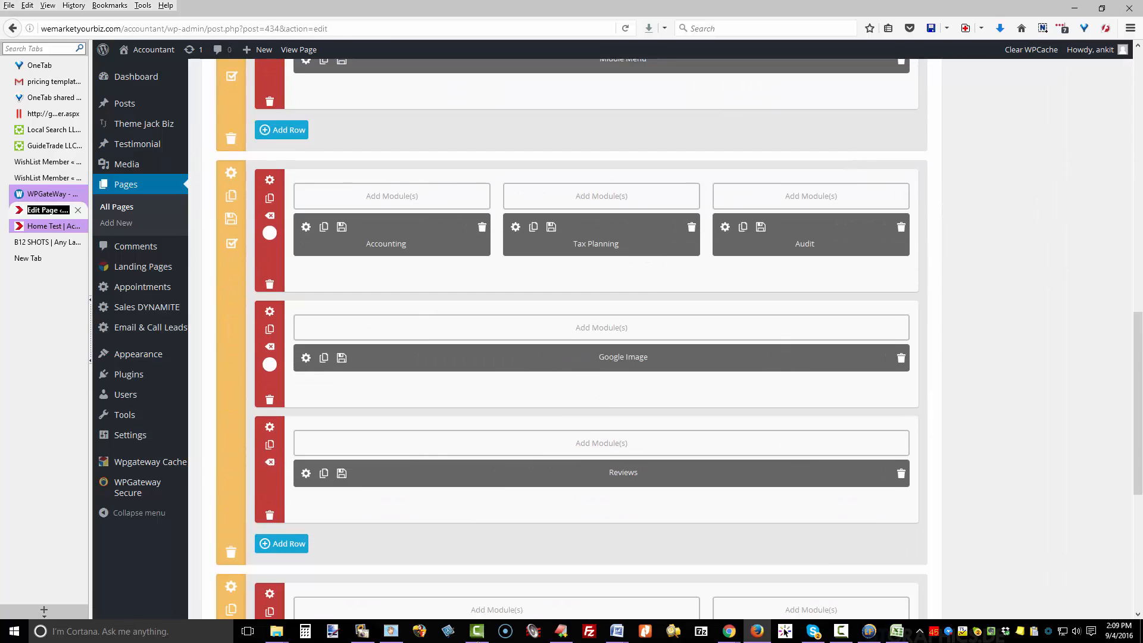
scroll(571, 357, "down", 2)
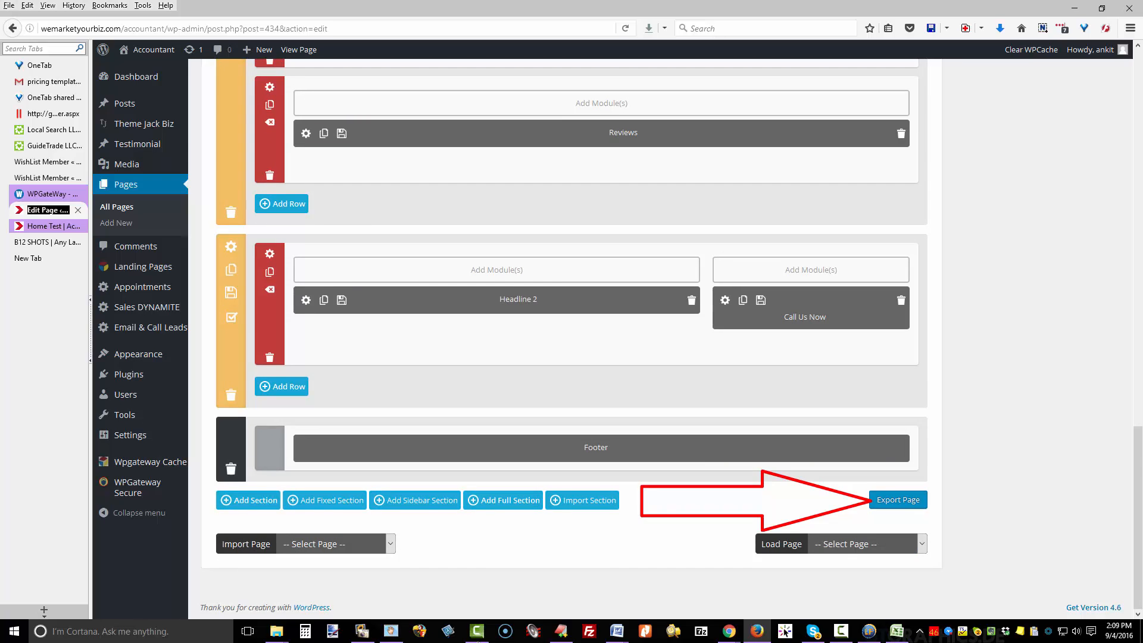
left_click(897, 500)
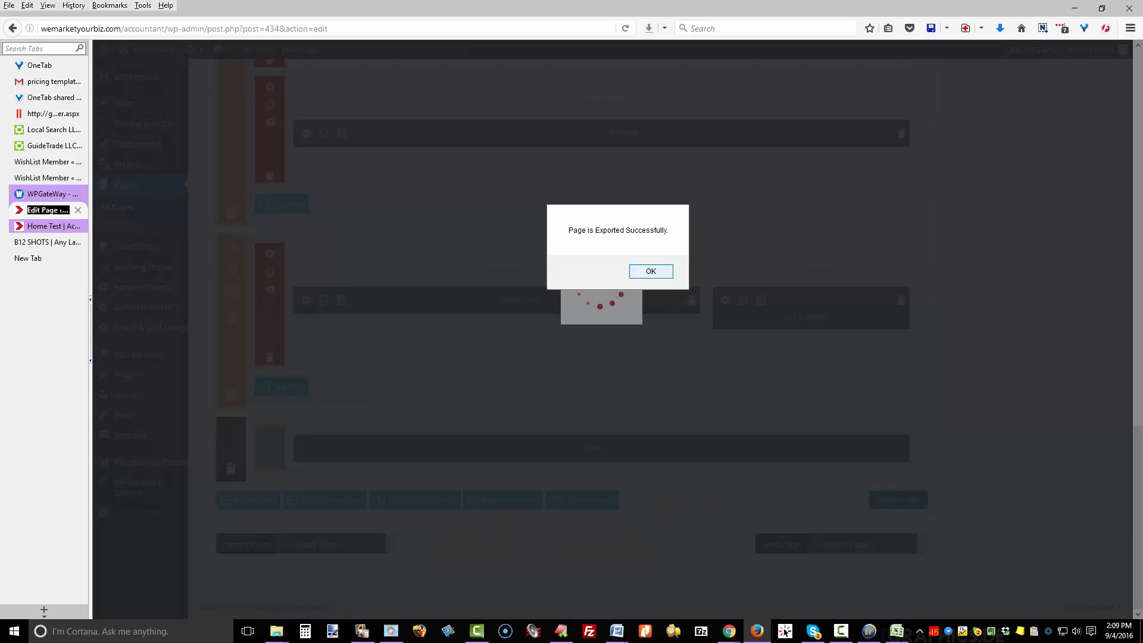
key("Return")
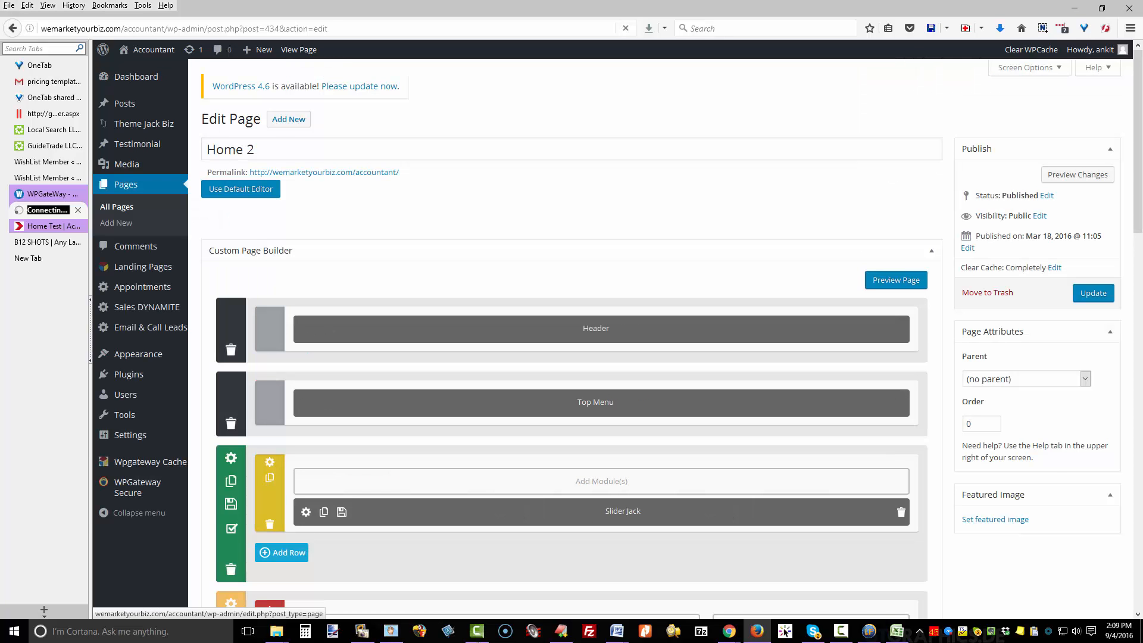
Step: Add a new page titled Home Test and switch it to the Jack Page Builder
left_click(267, 119)
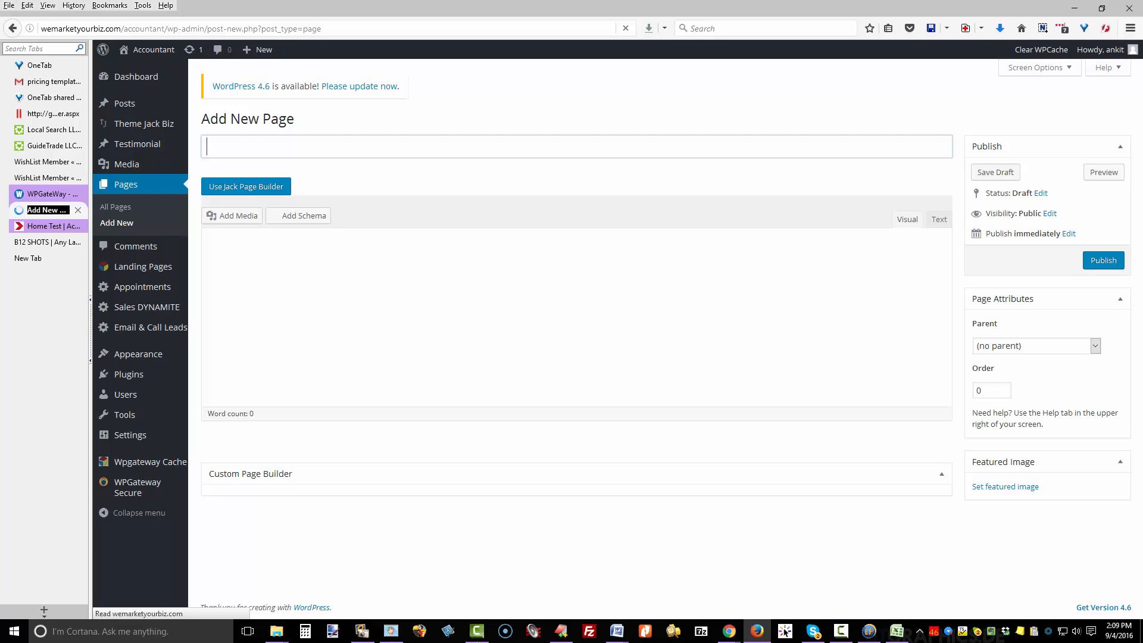
type("Home Test")
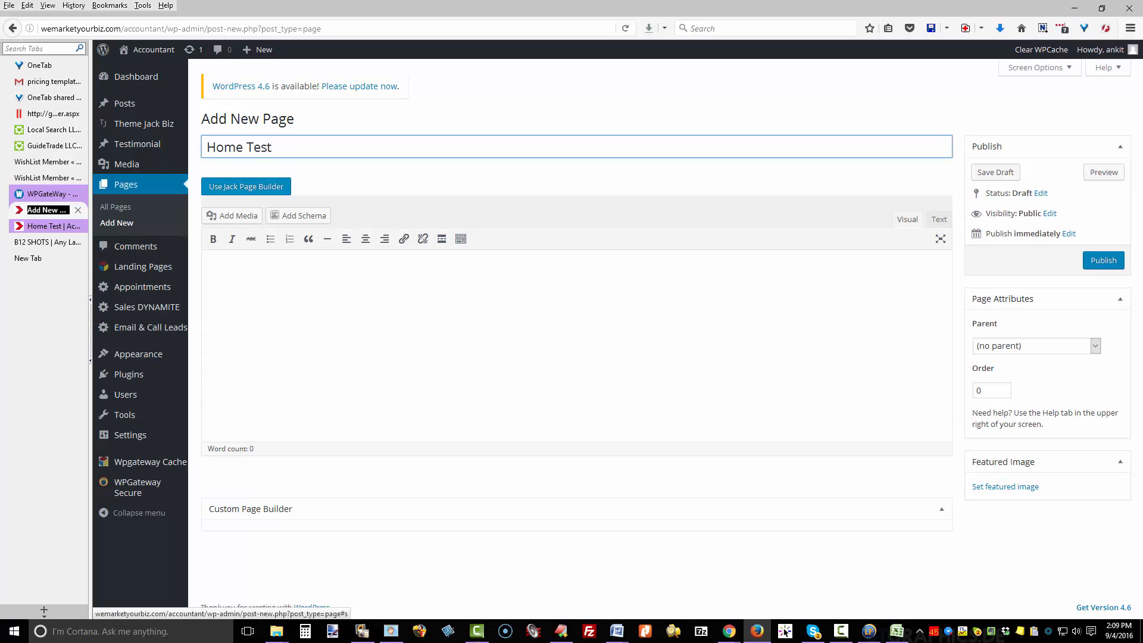
left_click(245, 186)
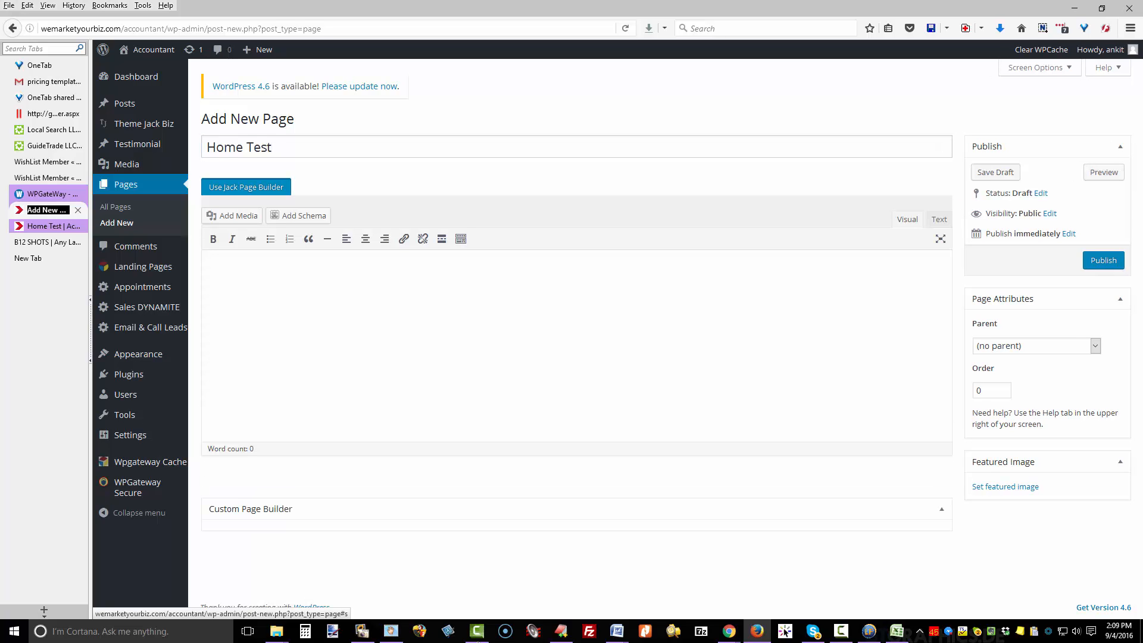
Step: Import the Home 2-2 layout into the page with the current site header and footer, and publish it
scroll(571, 333, "down", 3)
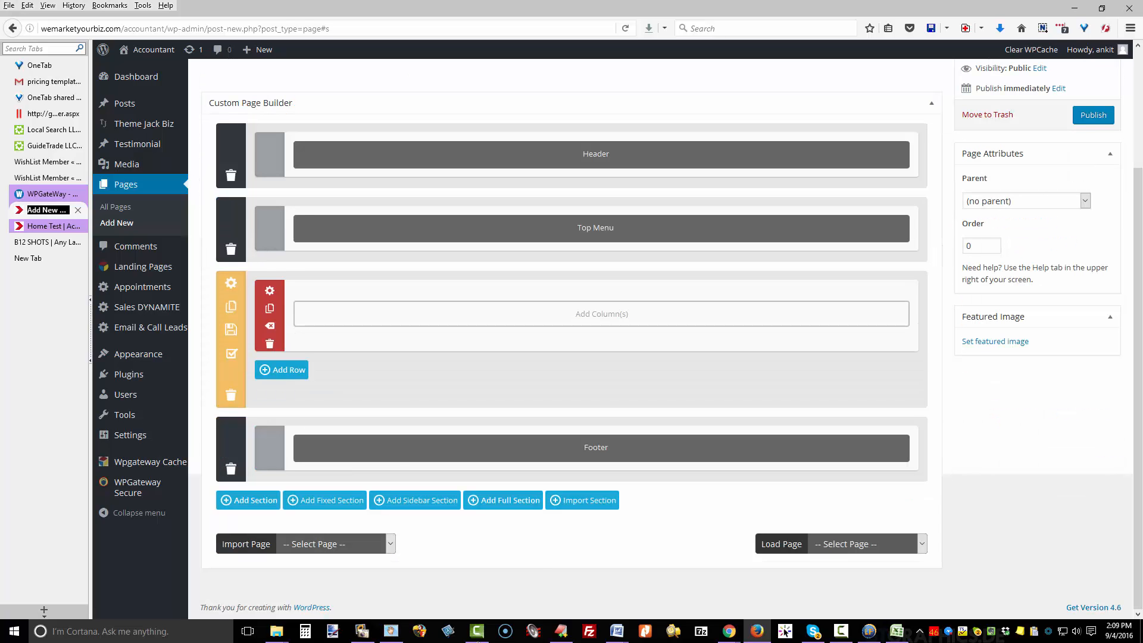
left_click(336, 543)
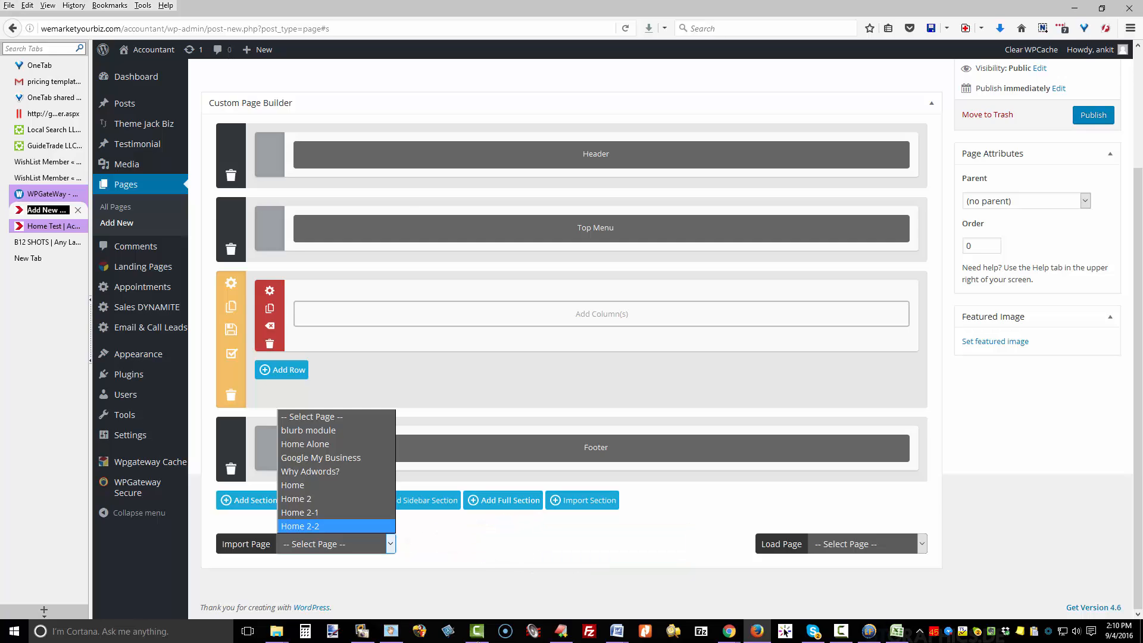
left_click(307, 525)
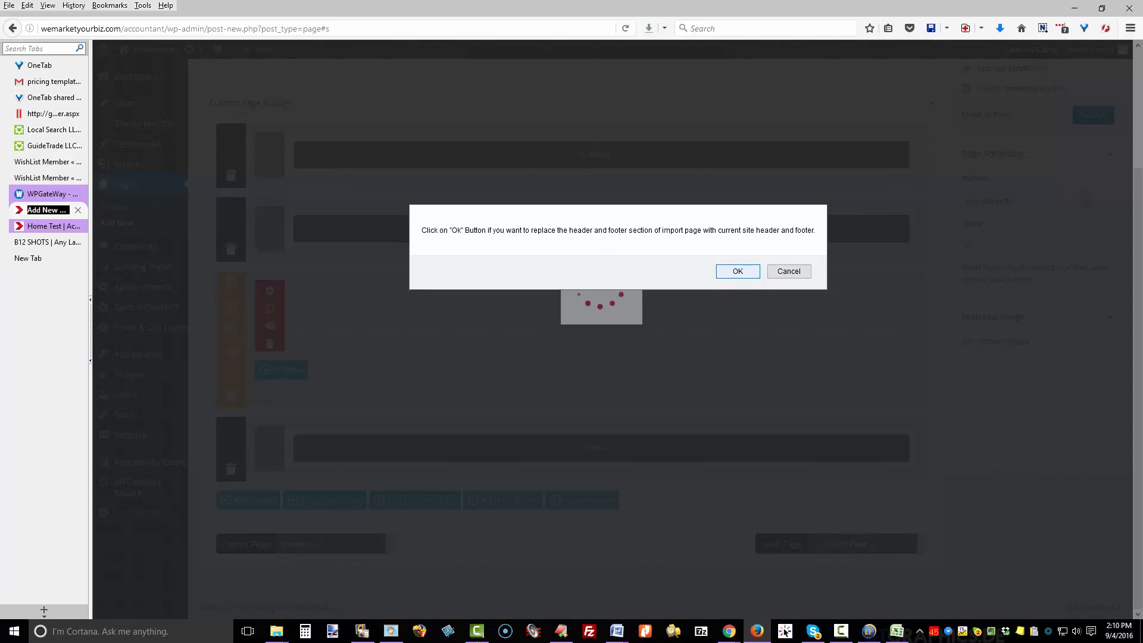
key("Return")
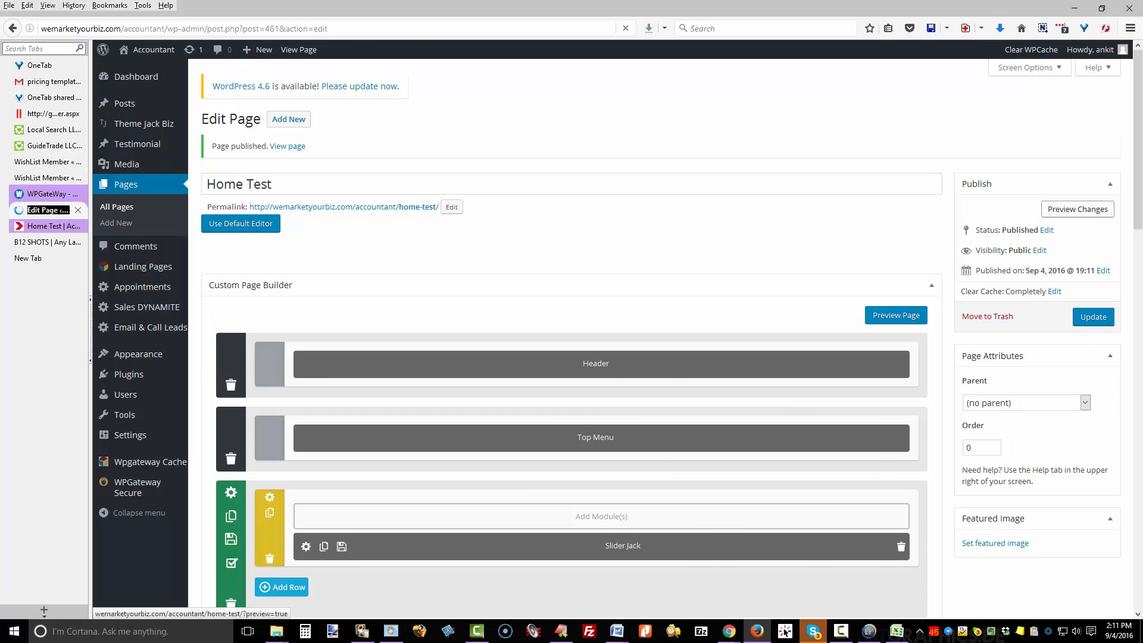
Step: Preview the published Home Test page, then close the outdated computer repair preview and return to the page editor
left_click(1078, 209)
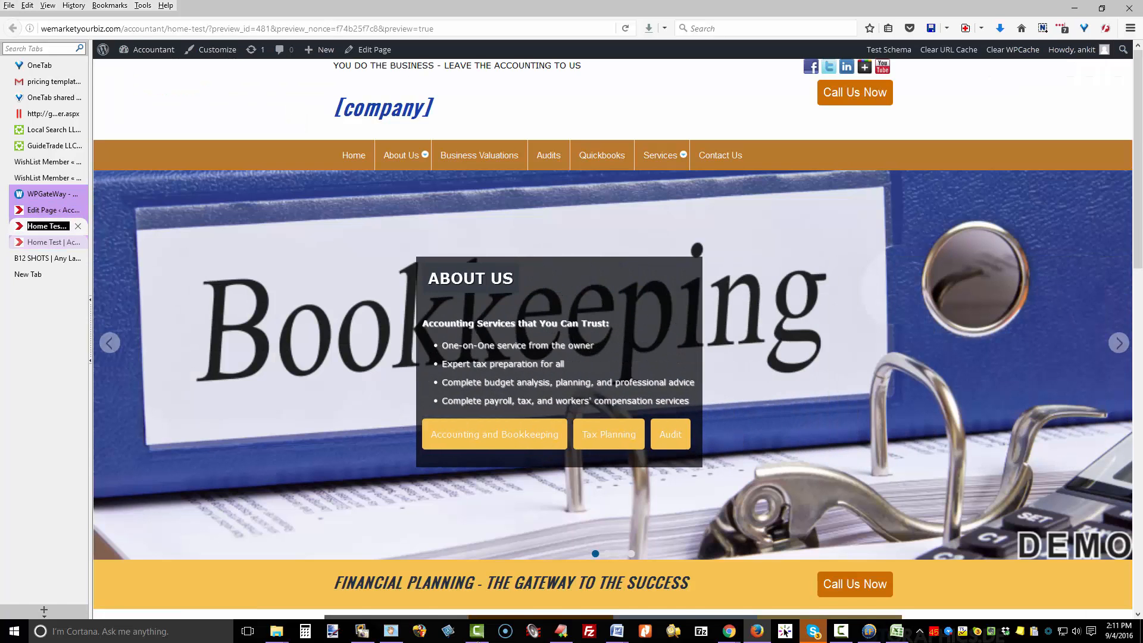
left_click(48, 242)
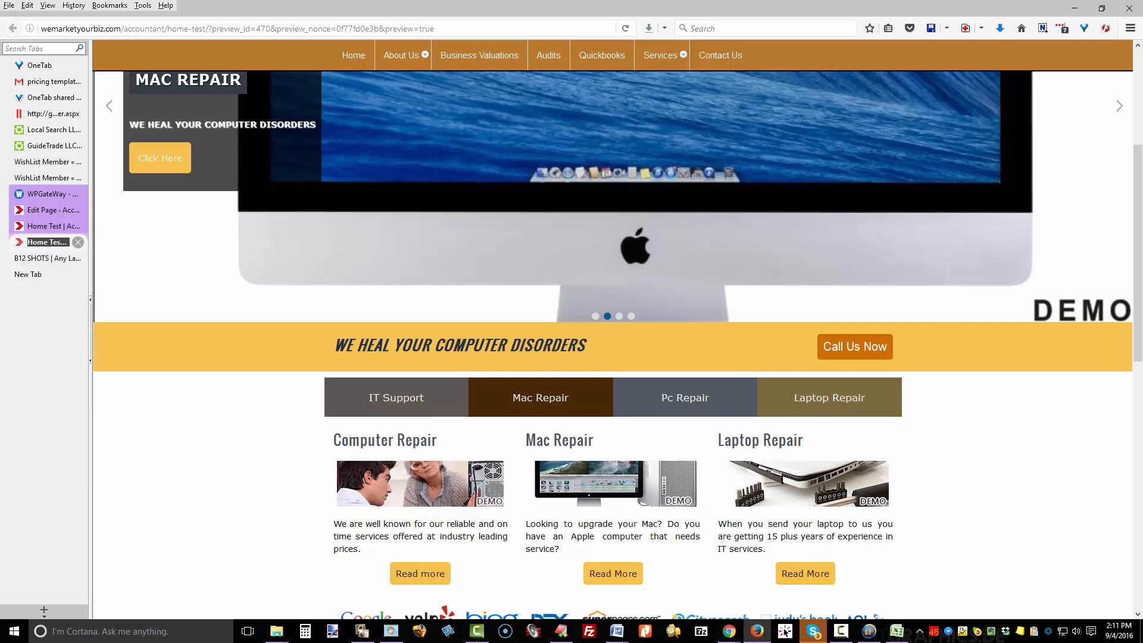
left_click(78, 241)
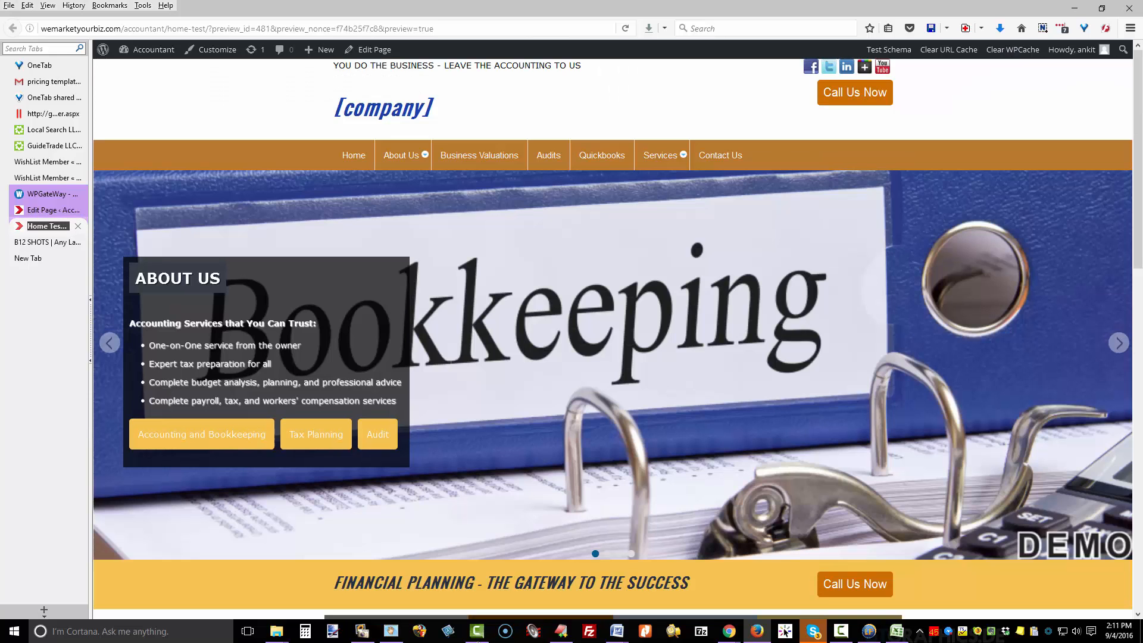
left_click(49, 210)
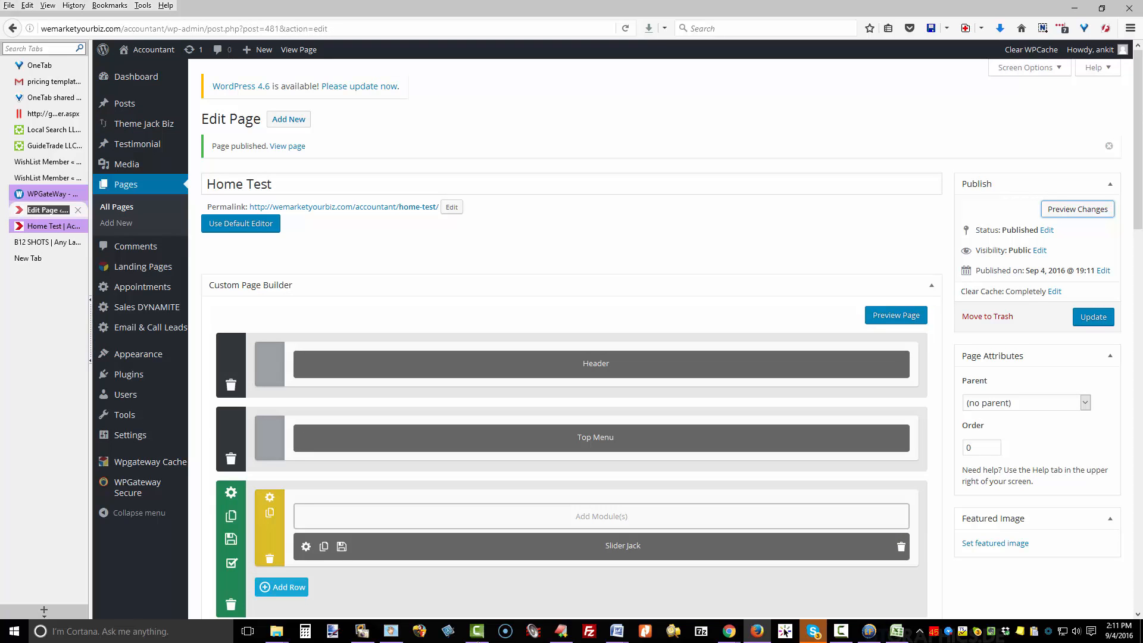
Step: Add a new standard section below the Footer at the end of the Home Test page layout
scroll(270, 501, "down", 10)
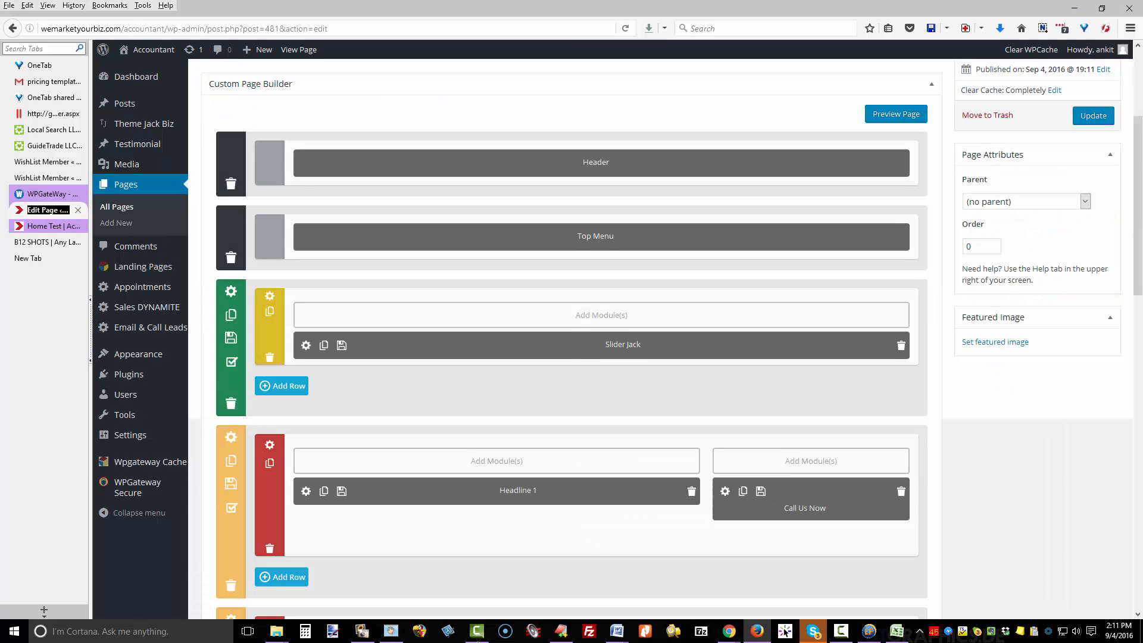
scroll(269, 500, "down", 10)
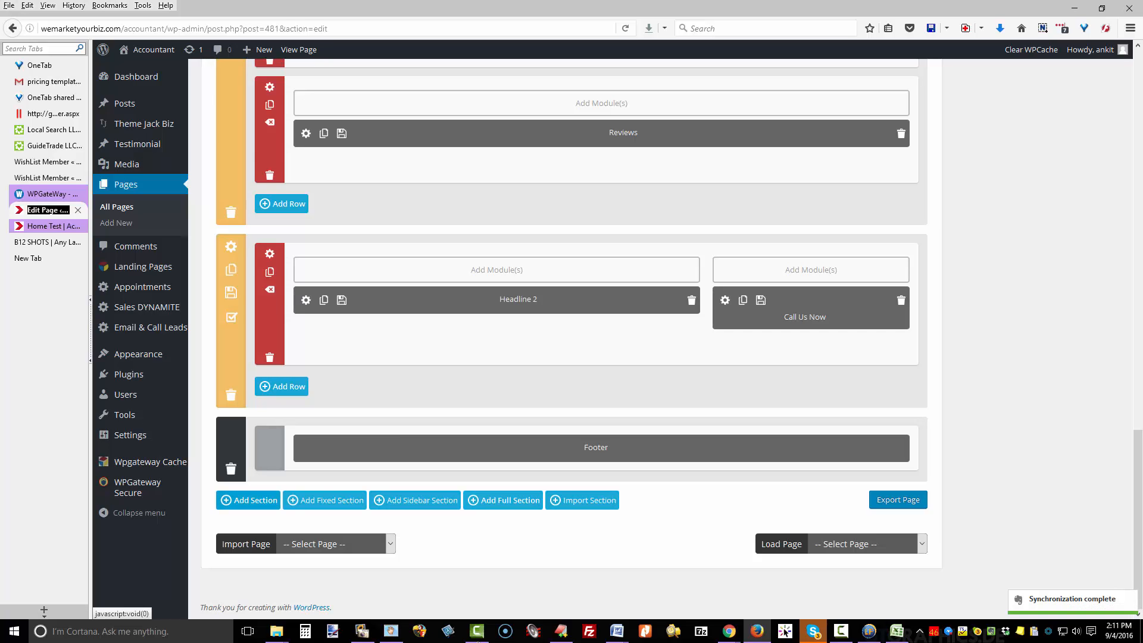
left_click(246, 500)
scroll(571, 357, "down", 3)
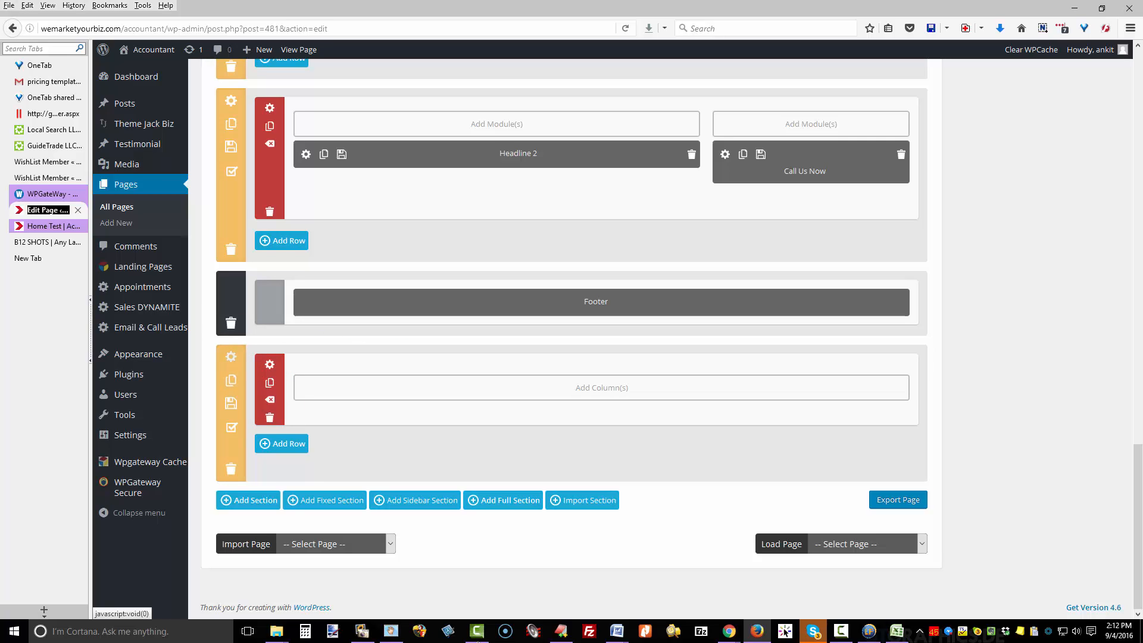
Step: Set the new section's Fixed on bottom option to Stick To Footer and save the section settings
left_click(231, 356)
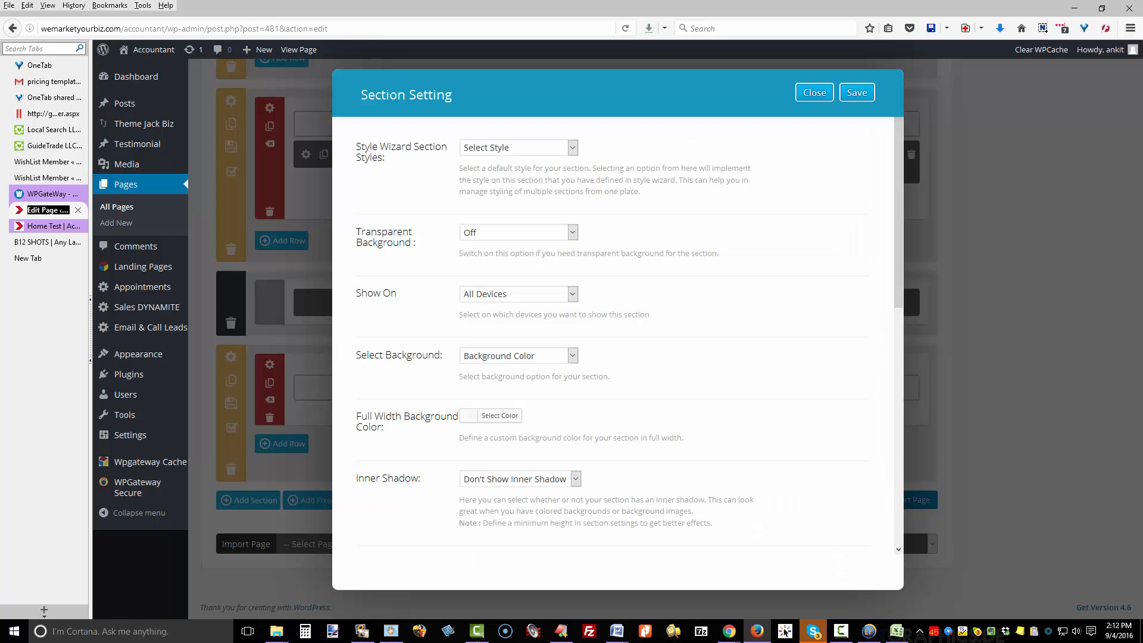
scroll(613, 345, "down", 2)
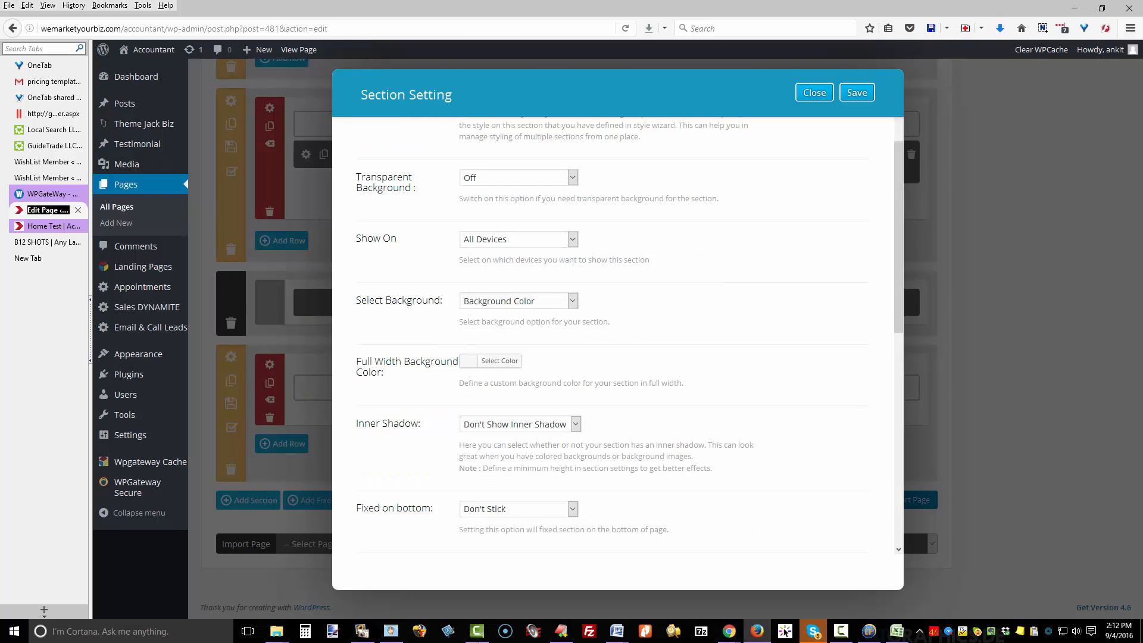
scroll(575, 318, "down", 3)
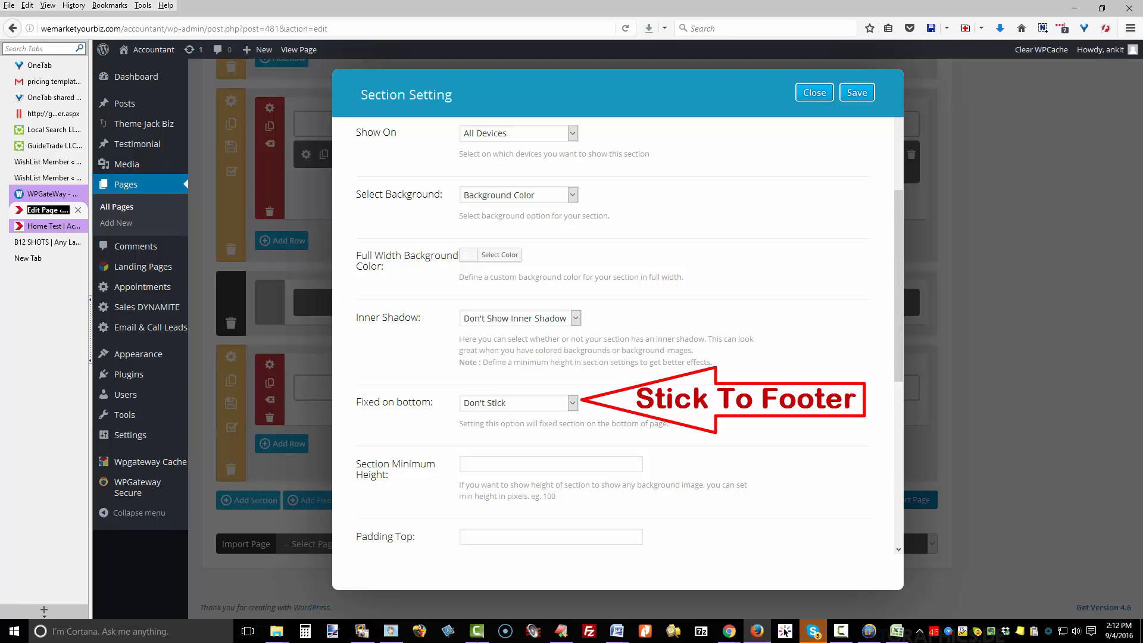
left_click(515, 402)
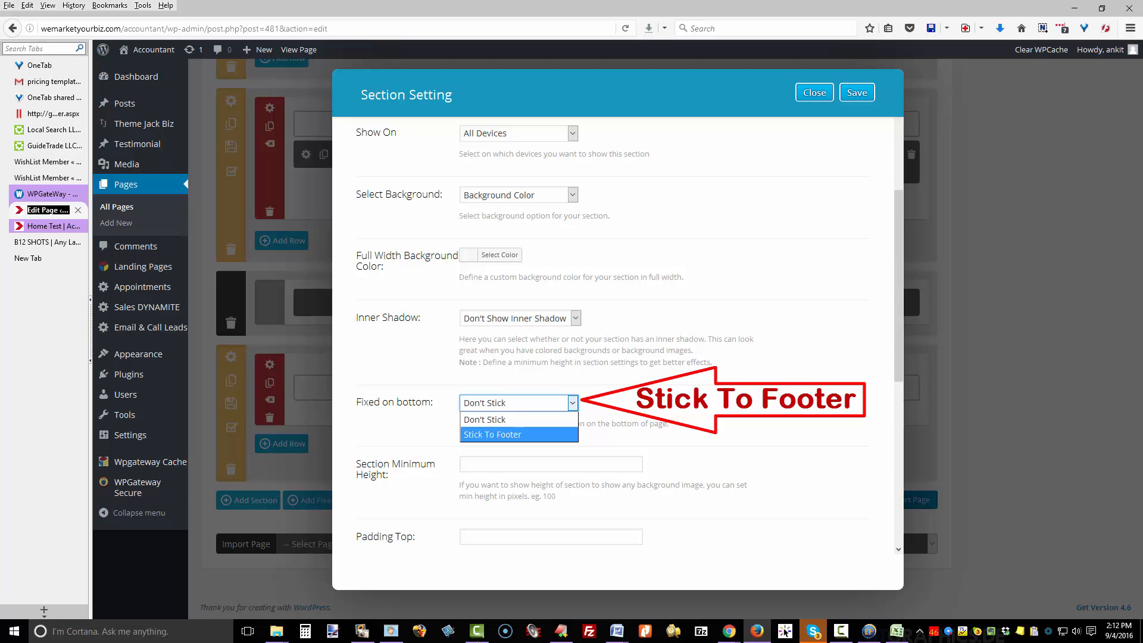
left_click(516, 434)
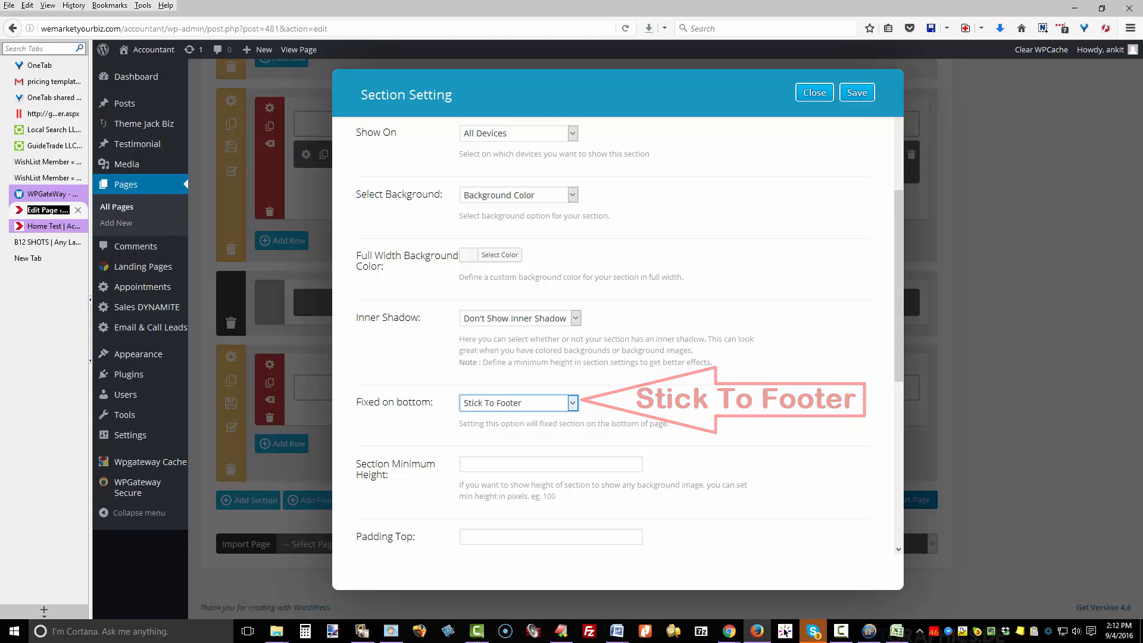
scroll(618, 335, "down", 1)
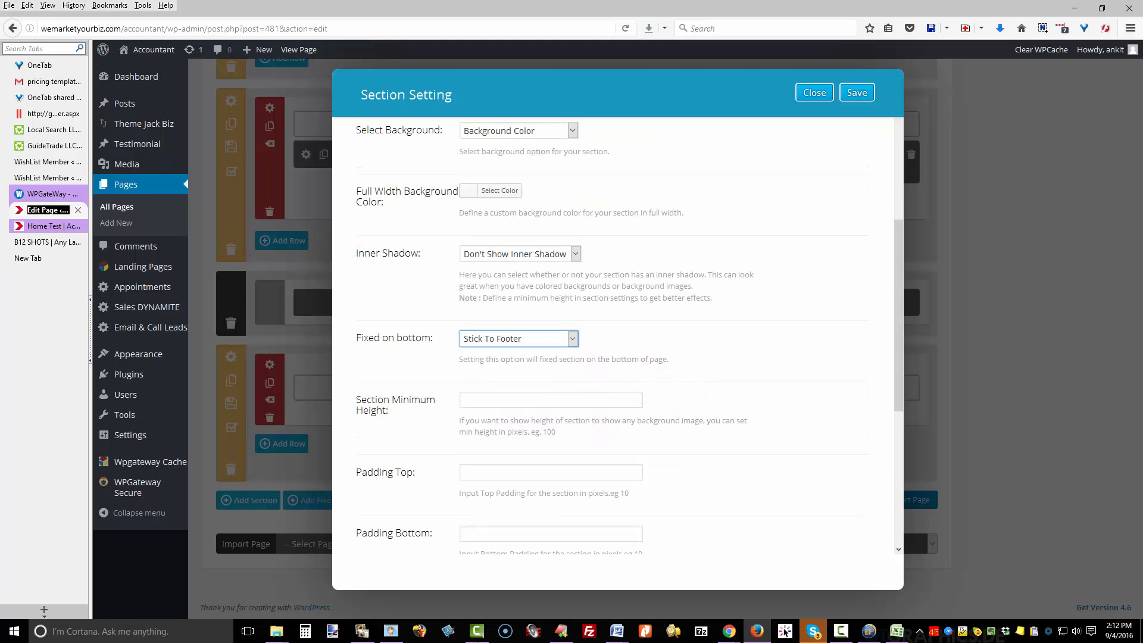
scroll(617, 334, "down", 3)
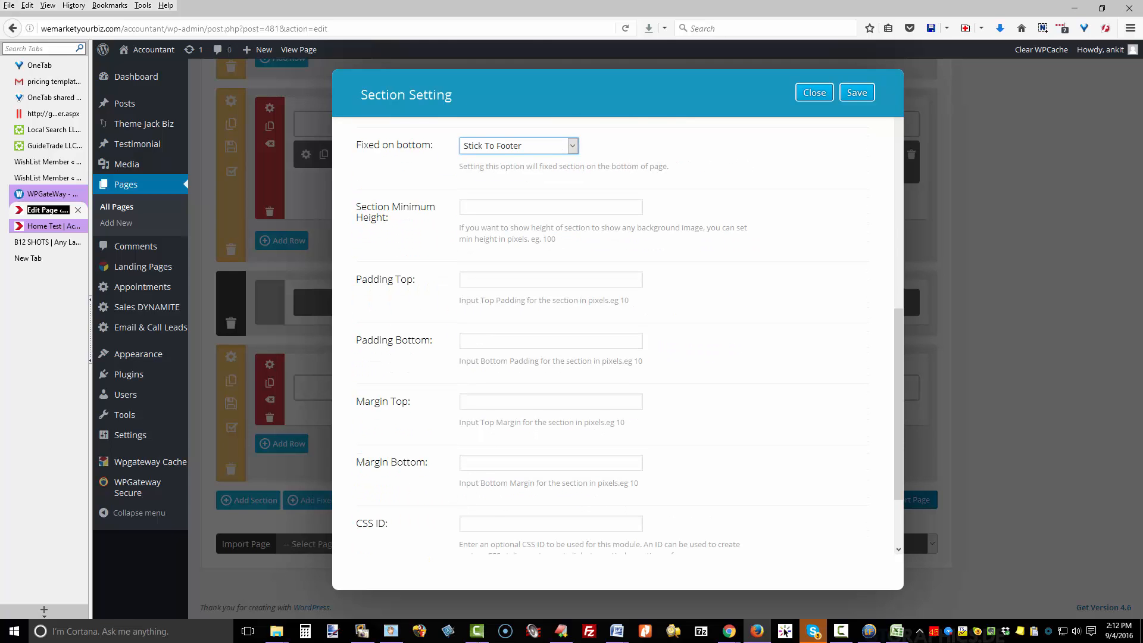
scroll(617, 334, "up", 2)
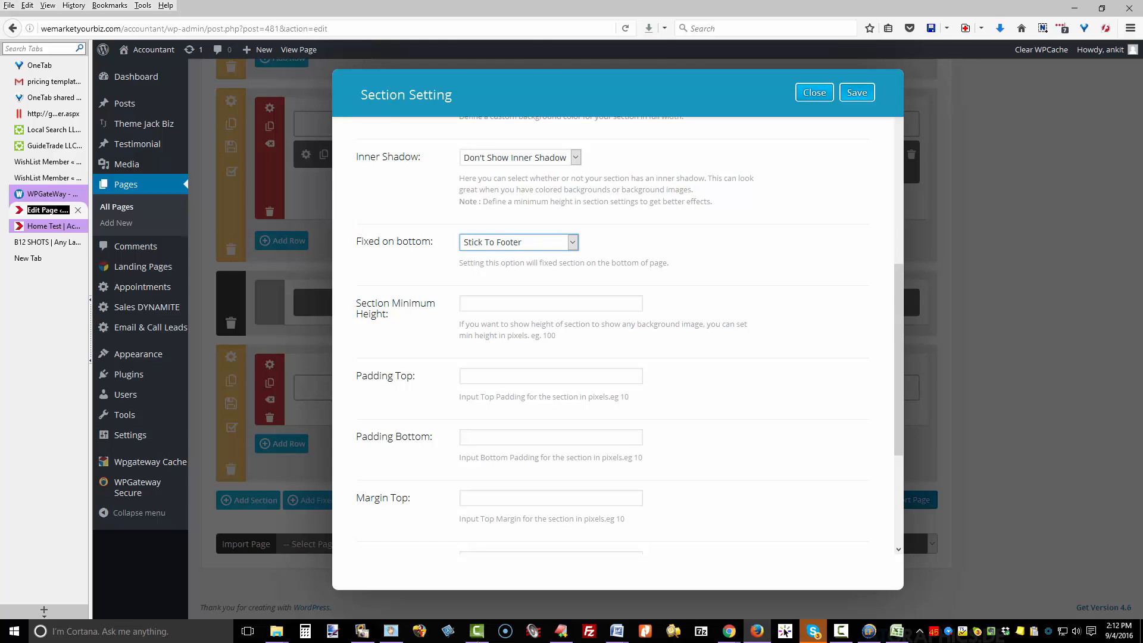
left_click(857, 92)
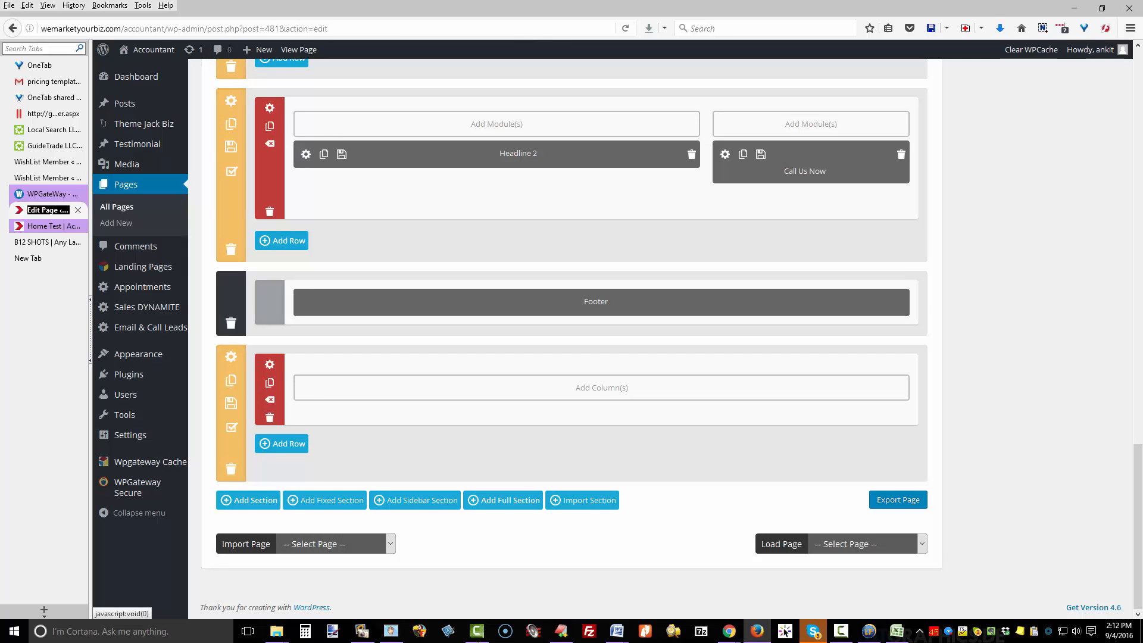
Step: Give the new section's row a single full-width column and insert a Button module in it
left_click(596, 302)
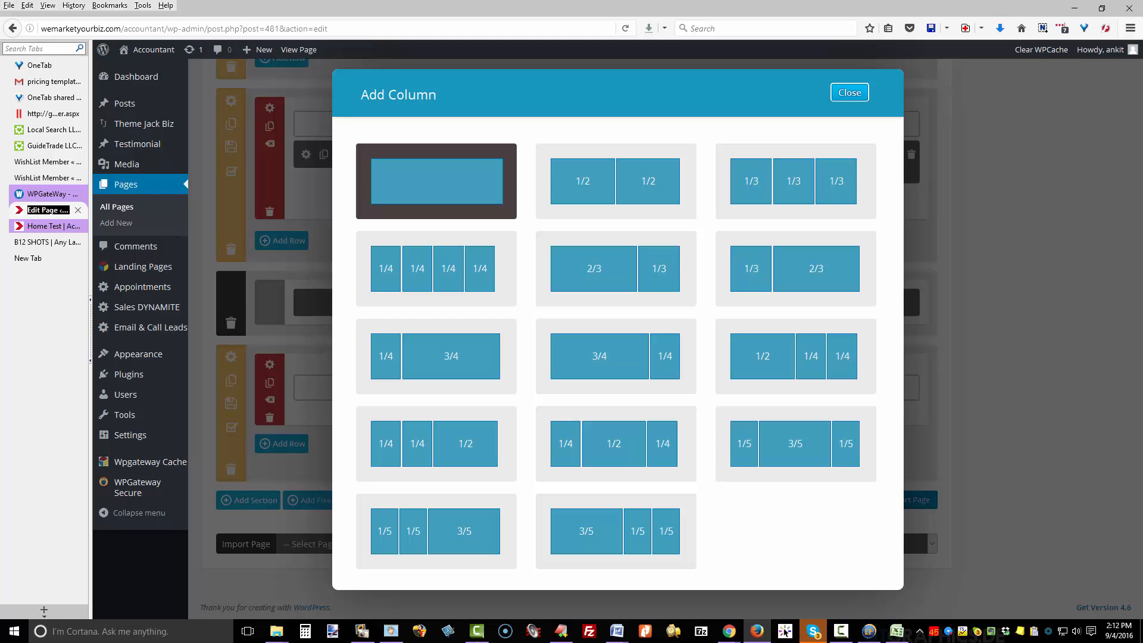
left_click(436, 181)
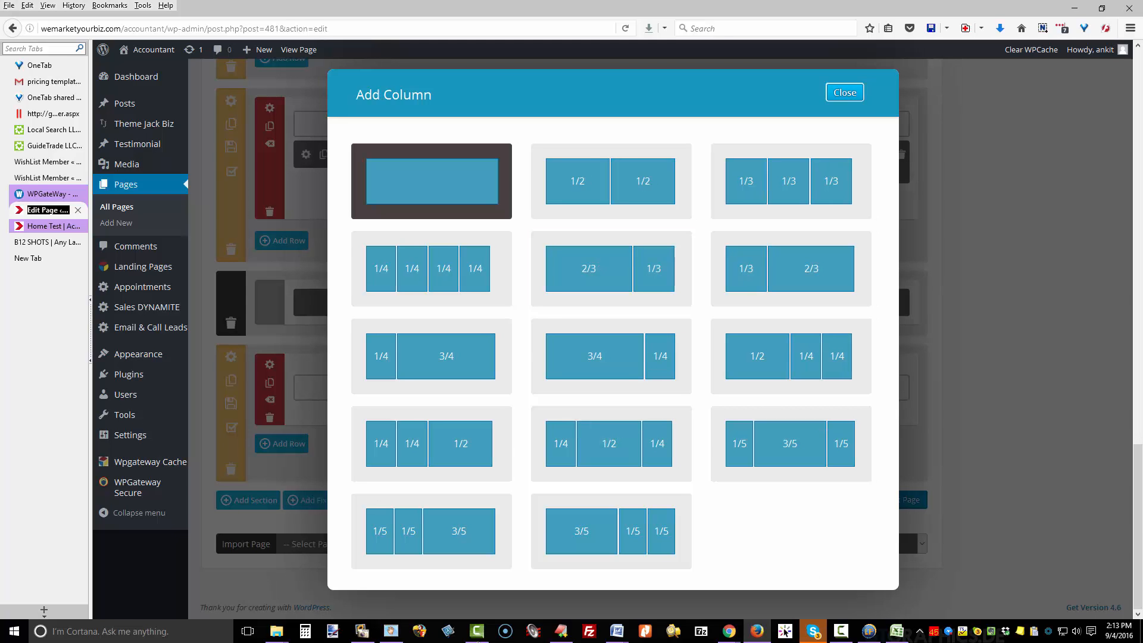
left_click(601, 380)
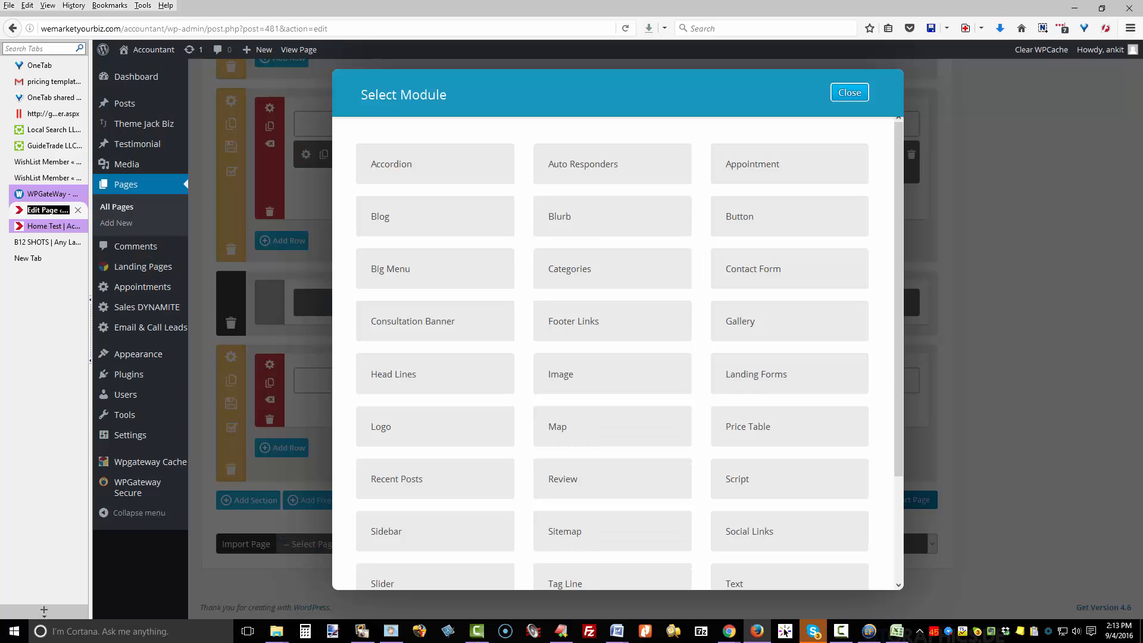
left_click(788, 216)
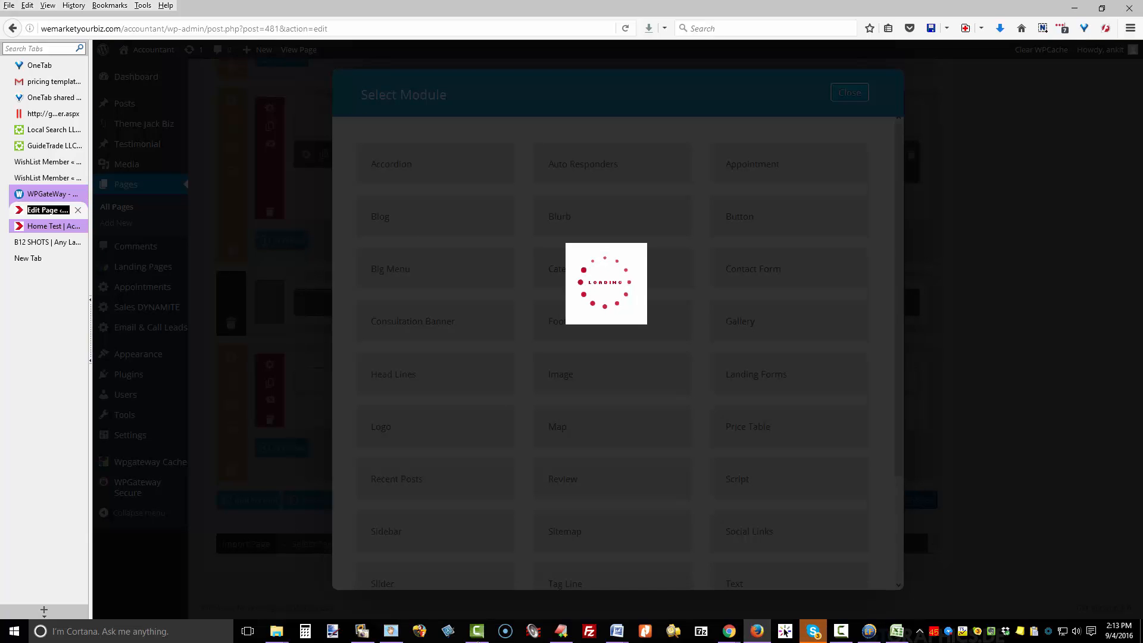
Step: Enter the phone number as the button's bottom line text, with red #c4462c background and blue hover background
left_click_drag(466, 340, 469, 351)
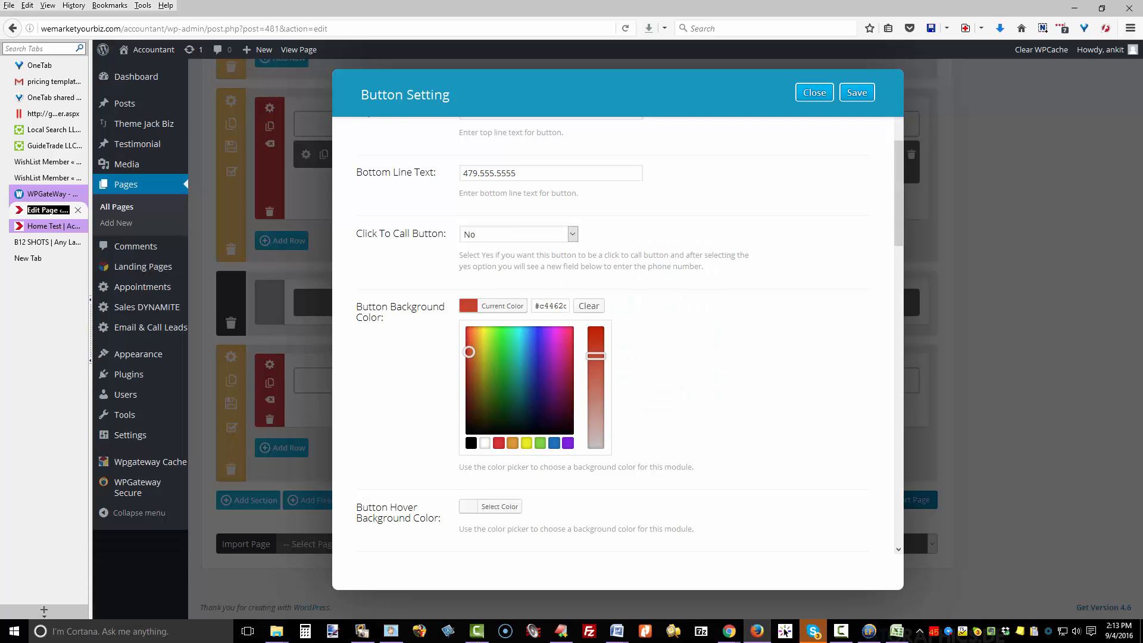
left_click(690, 351)
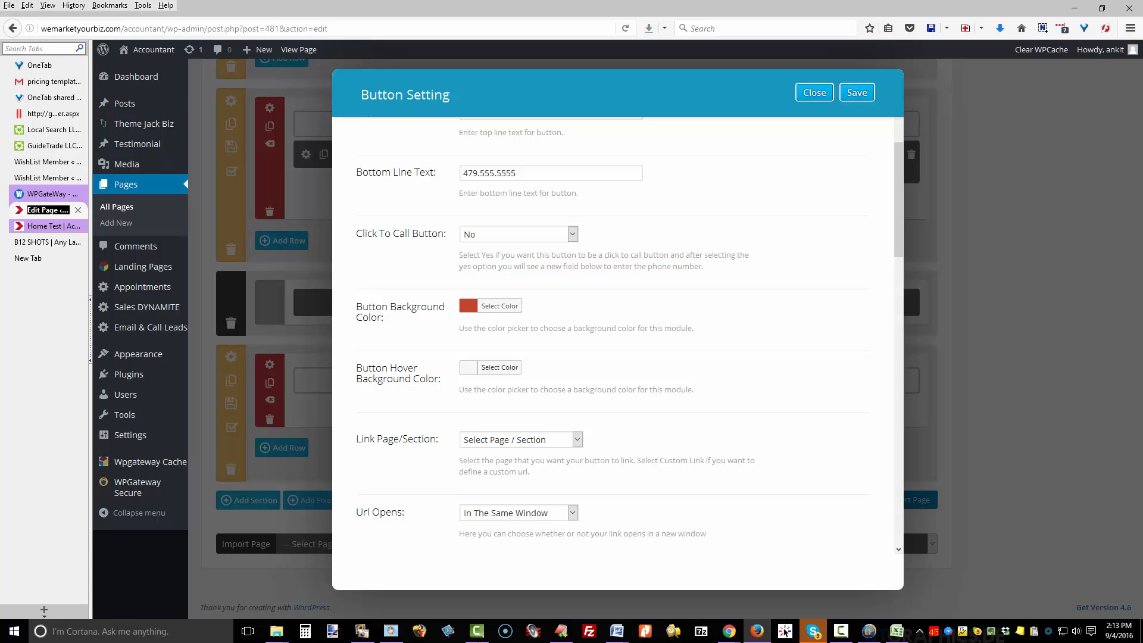
left_click(499, 367)
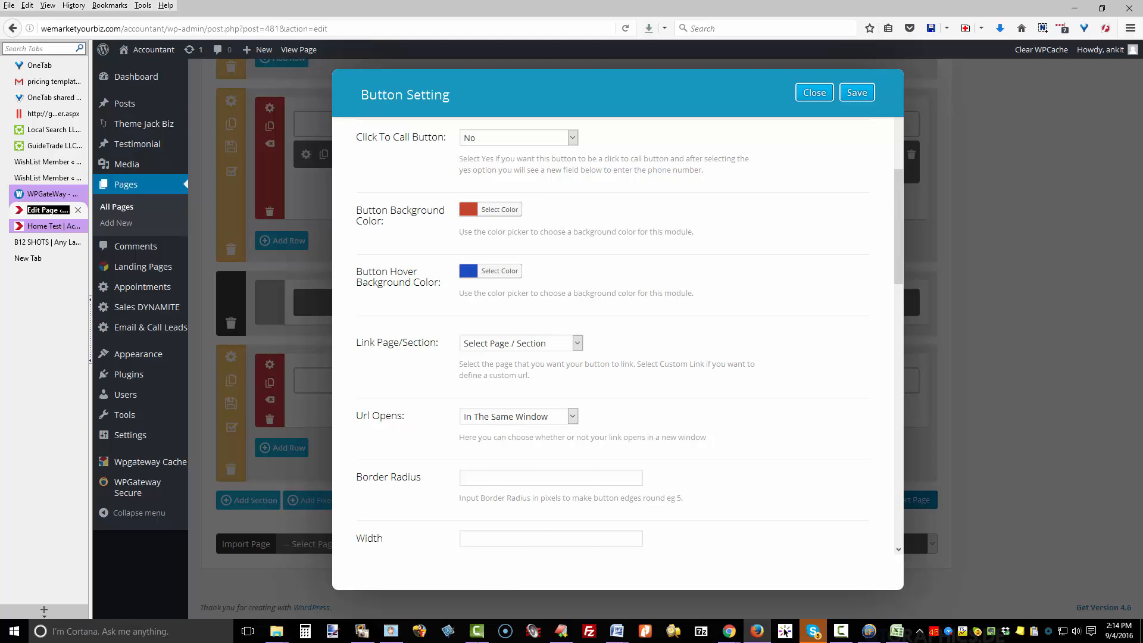
Step: Link the button to the Tax Planning & Preparation page and have it open in a new tab
left_click(521, 344)
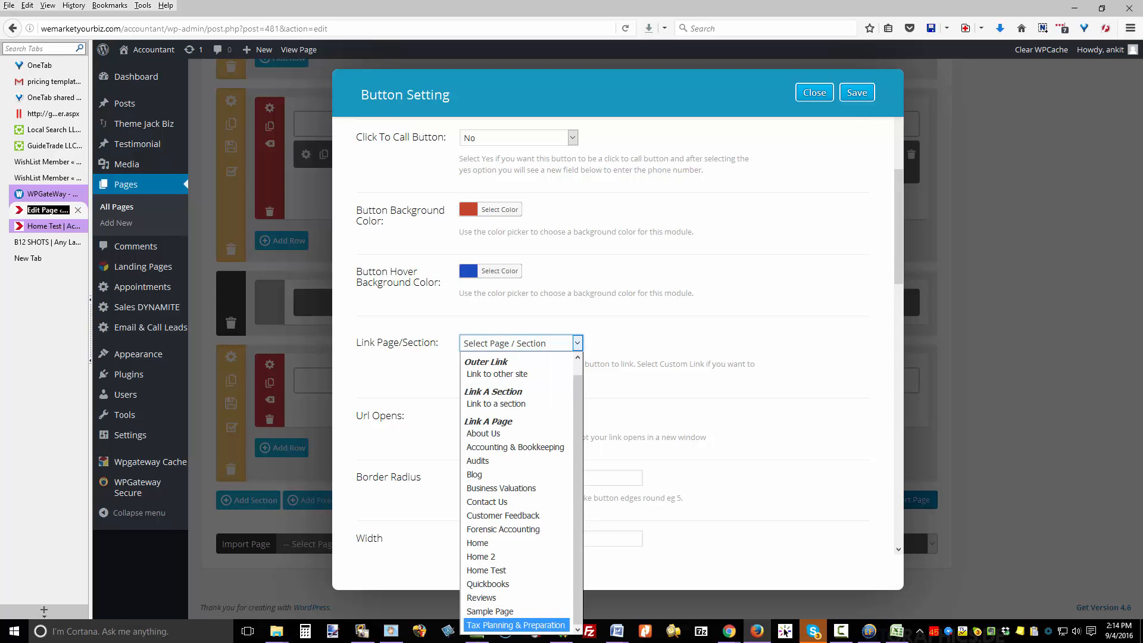
left_click(477, 629)
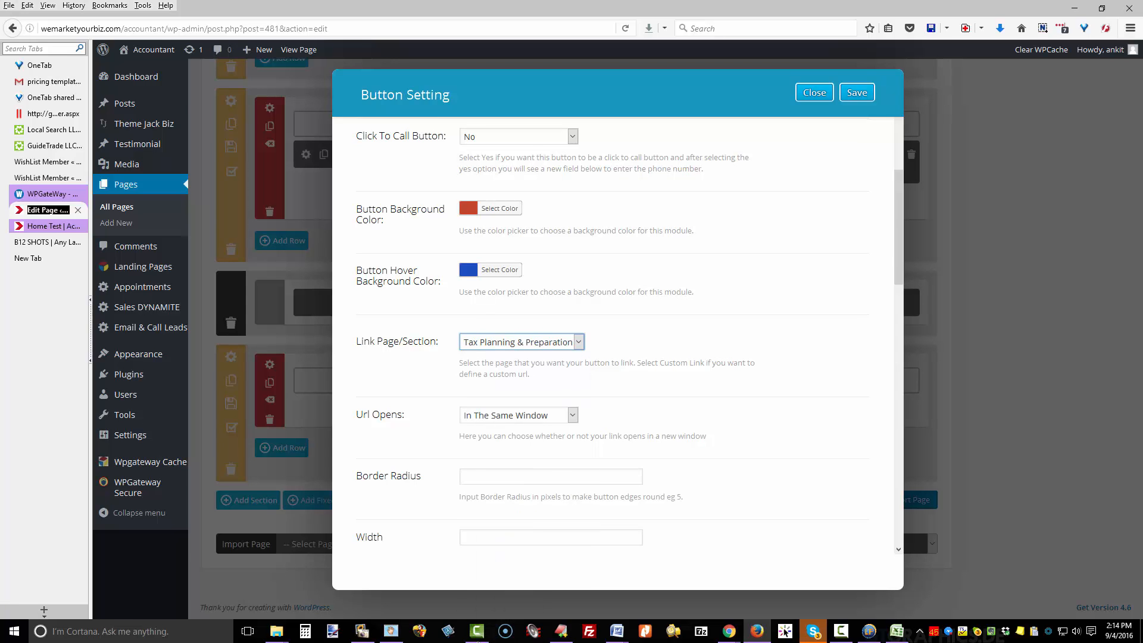
scroll(572, 383, "down", 1)
left_click(572, 384)
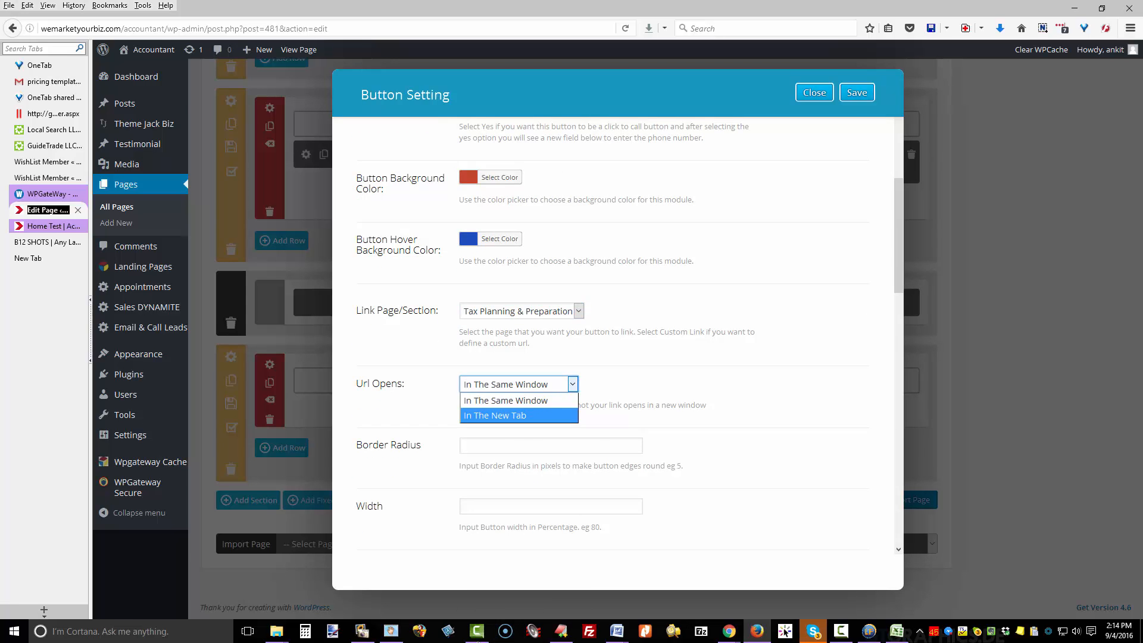
left_click(524, 416)
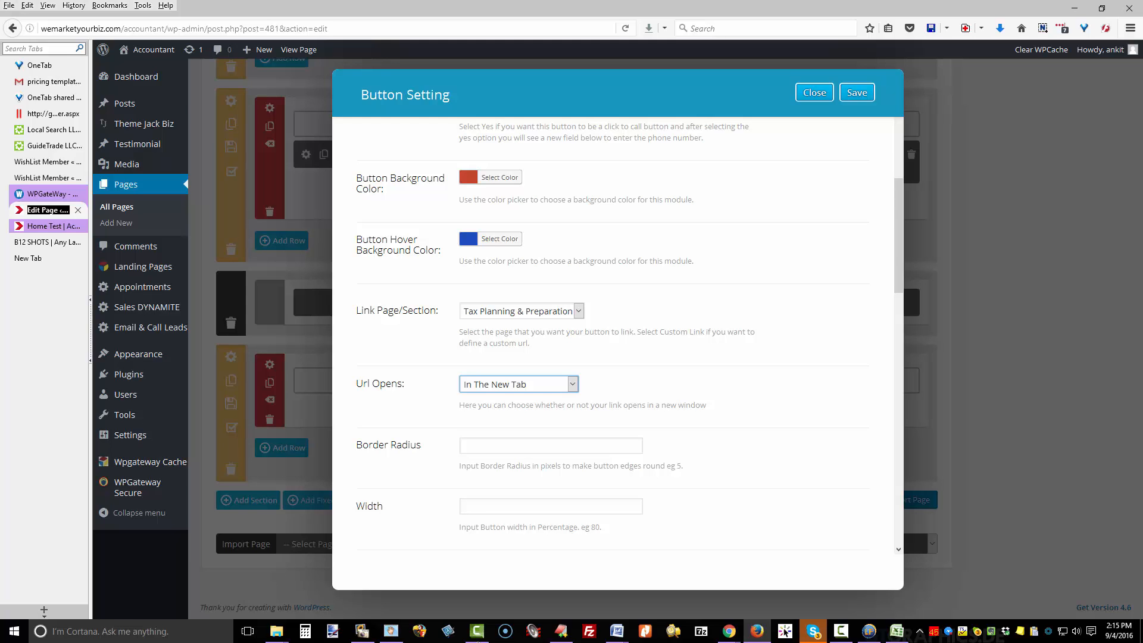
Step: Set the button's border radius to 5 pixels and its width to 50 percent
scroll(613, 333, "down", 2)
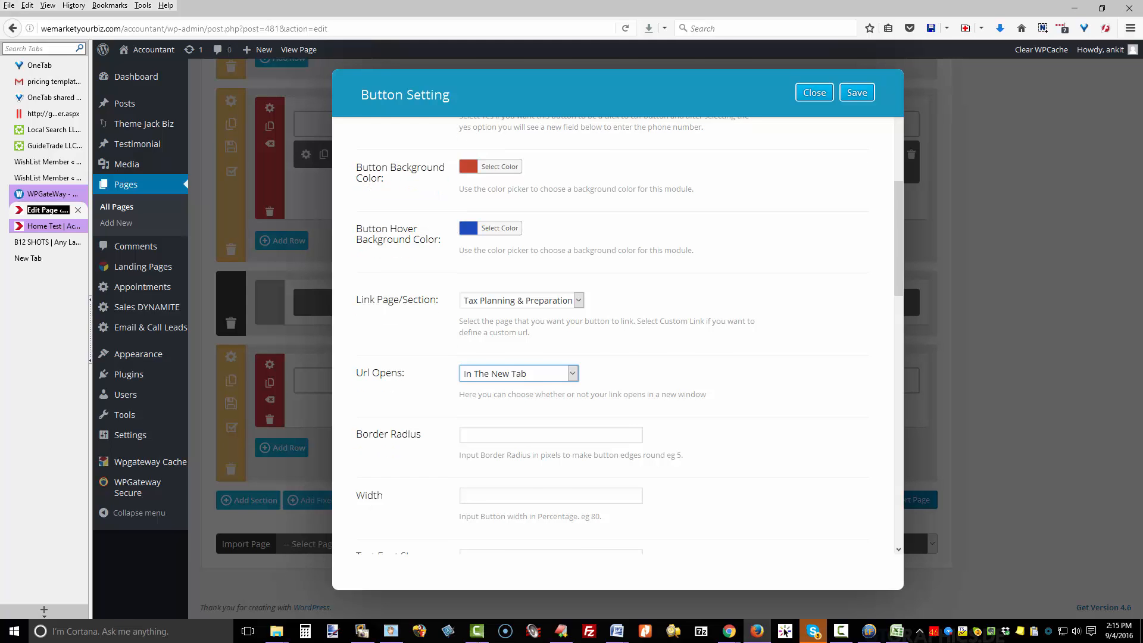
left_click(551, 381)
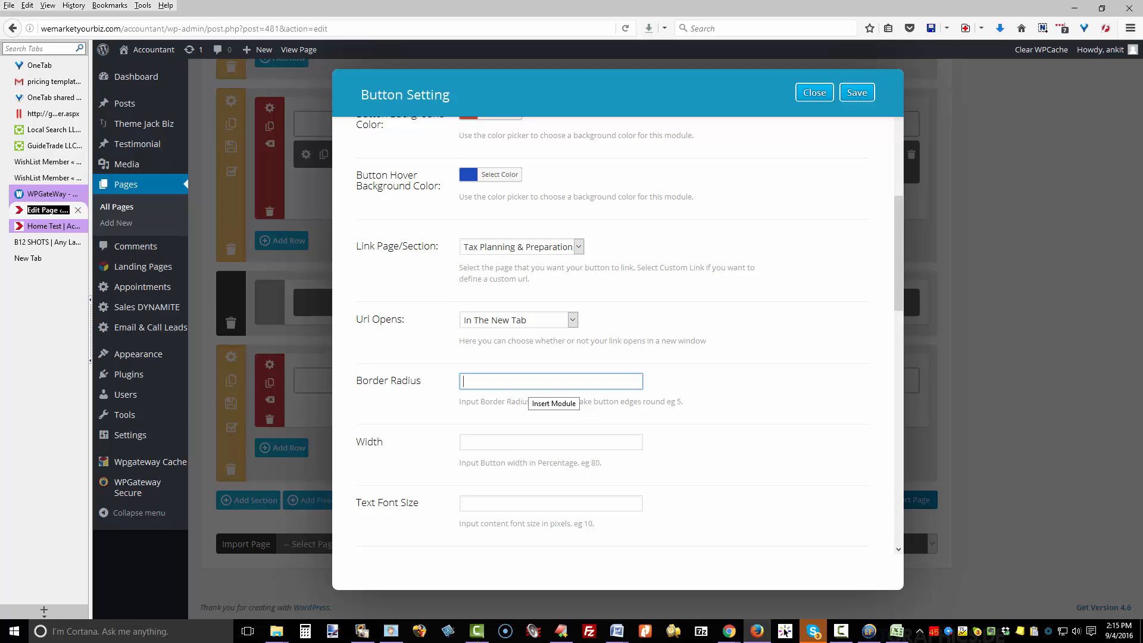
type("5")
left_click(494, 444)
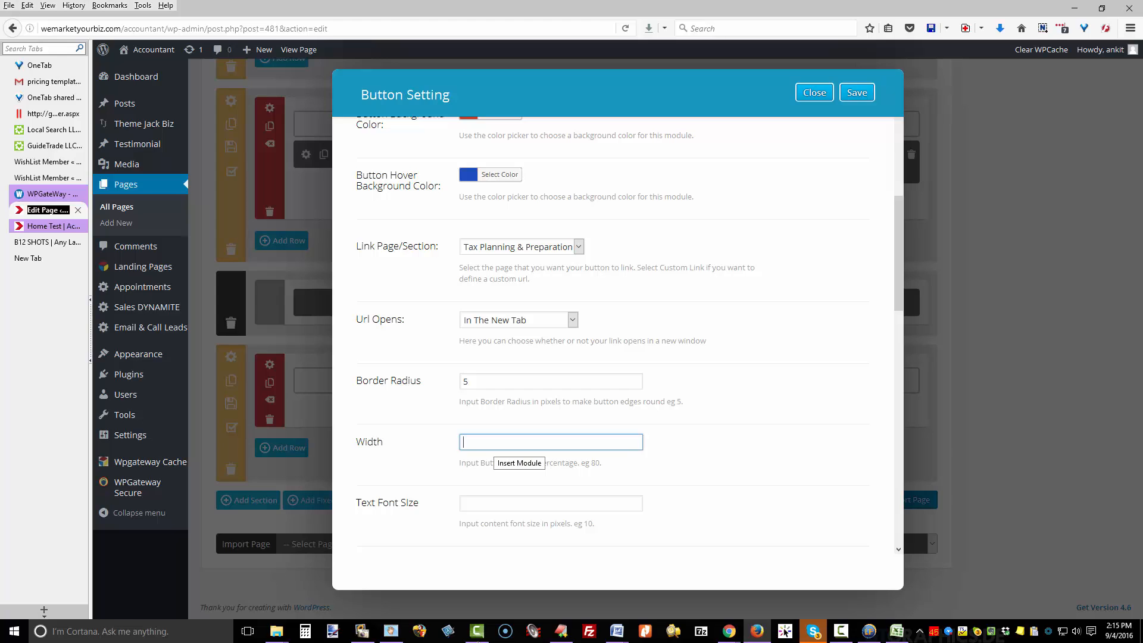
type("50")
Step: Set the button's text font size to 28 pixels and its sub text font size to 24 pixels
key("Tab")
type("24")
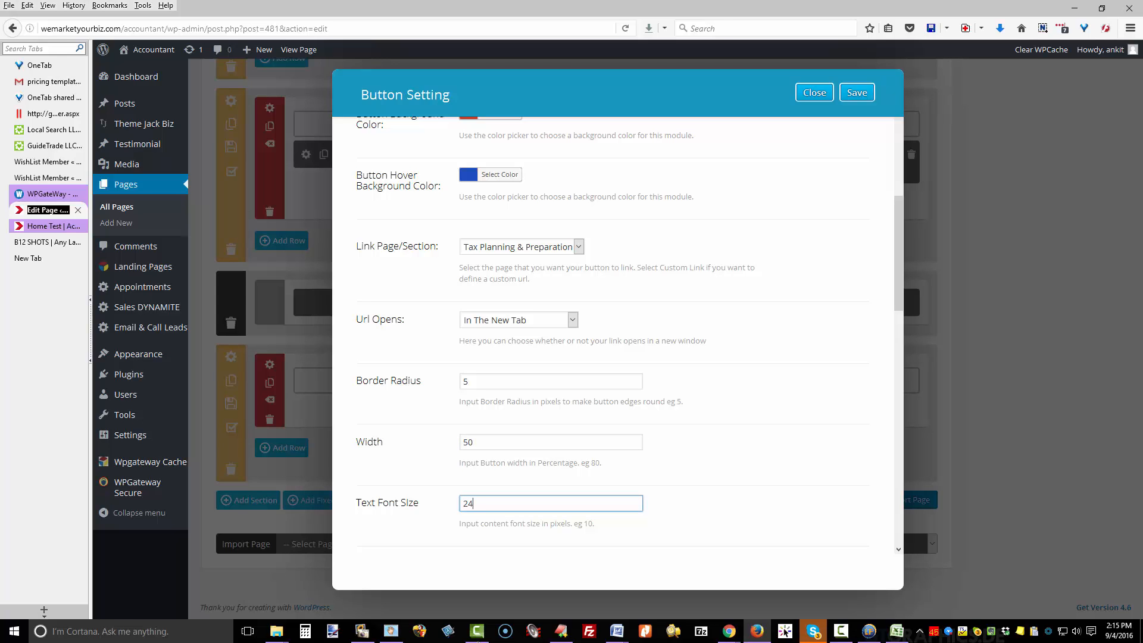
scroll(617, 333, "down", 3)
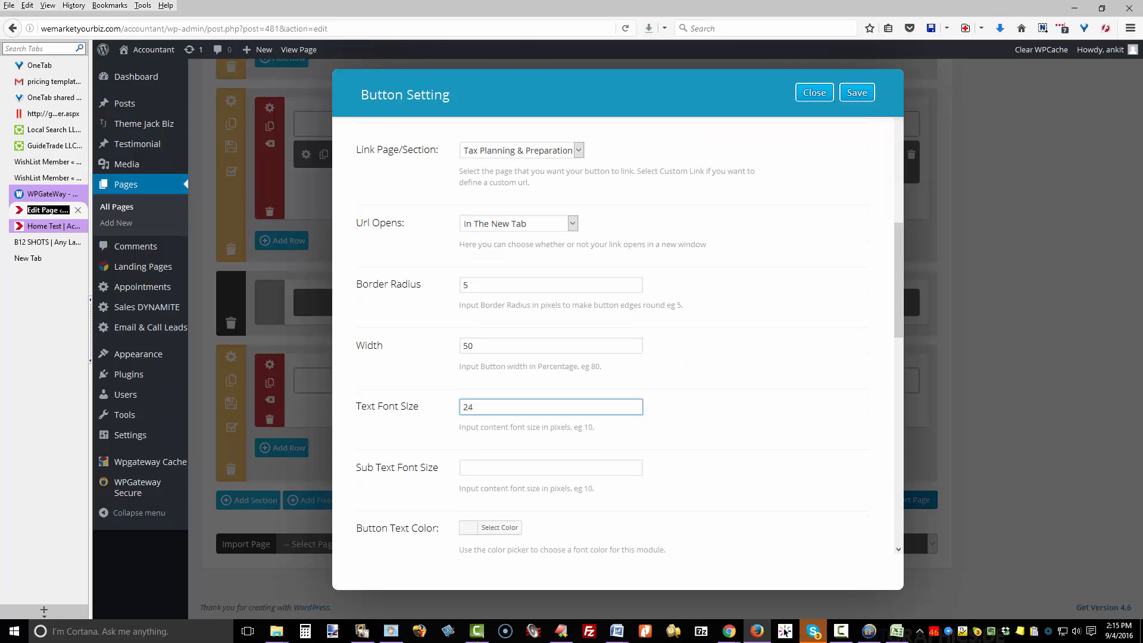
key("Tab")
key("shift+Tab")
type("28")
key("Tab")
type("24")
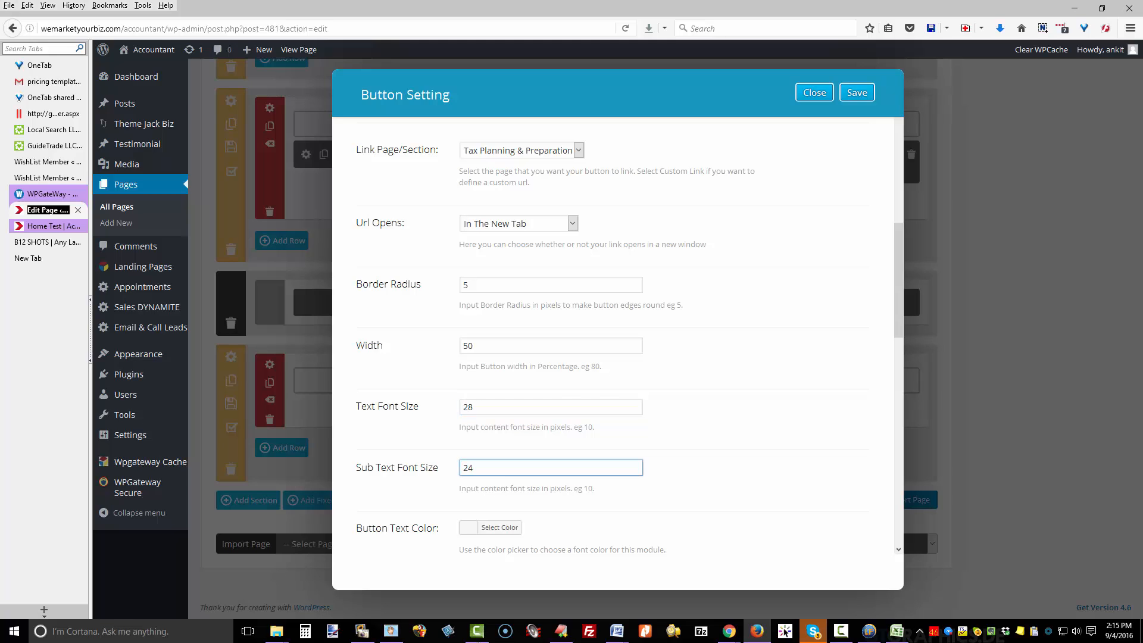
Step: Style the button with white #ffffff text, Center orientation and the Bold & Italic text style
scroll(617, 333, "down", 3)
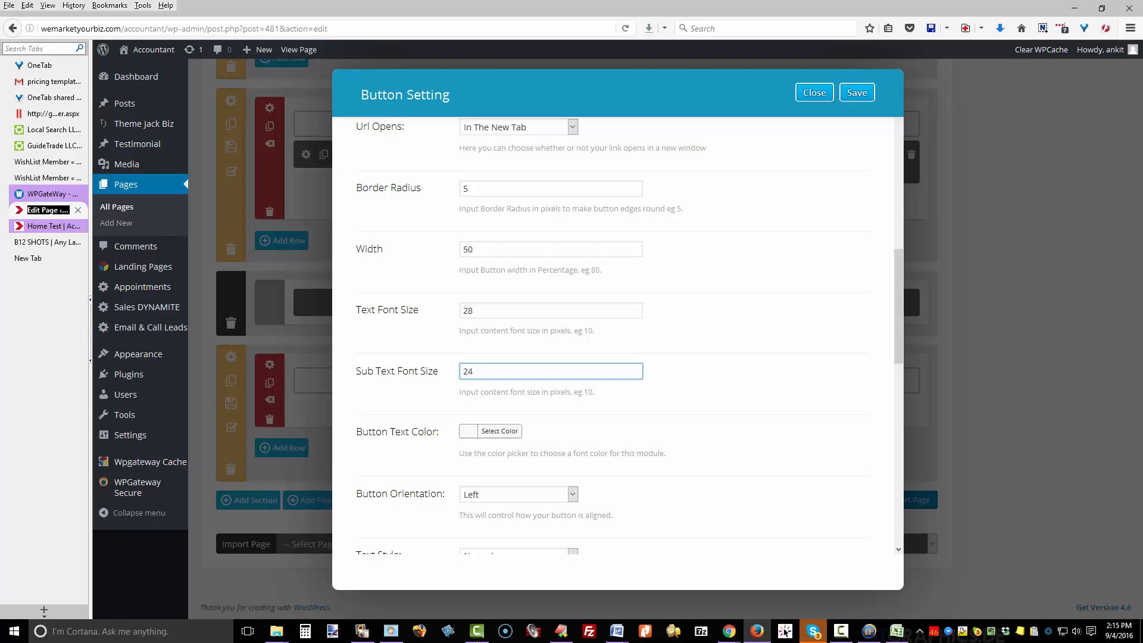
left_click(492, 431)
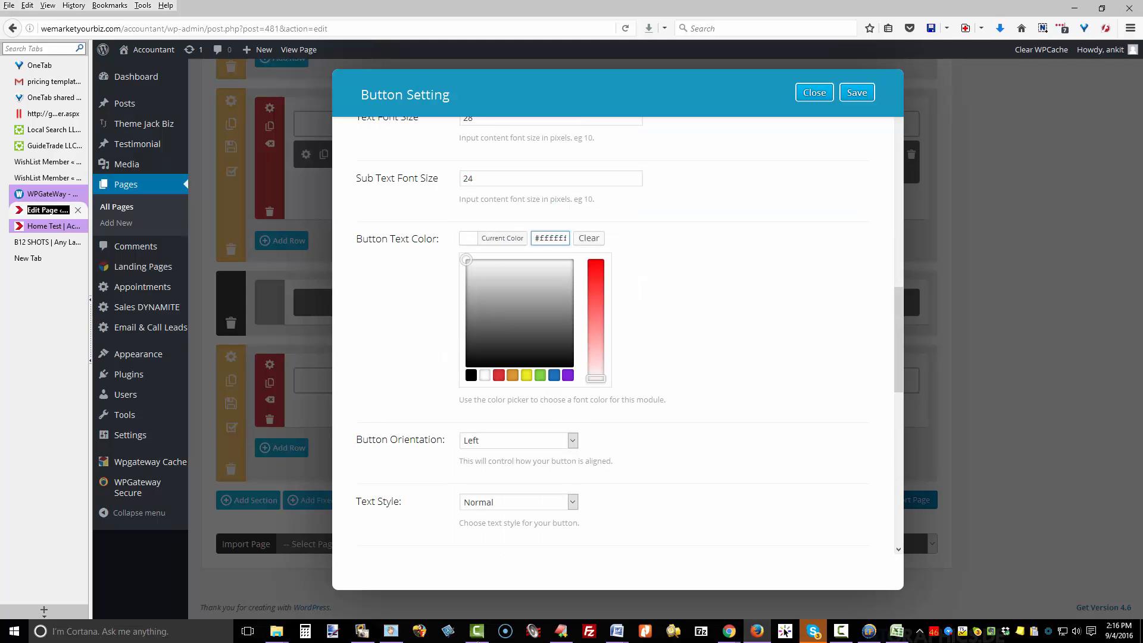
left_click(571, 441)
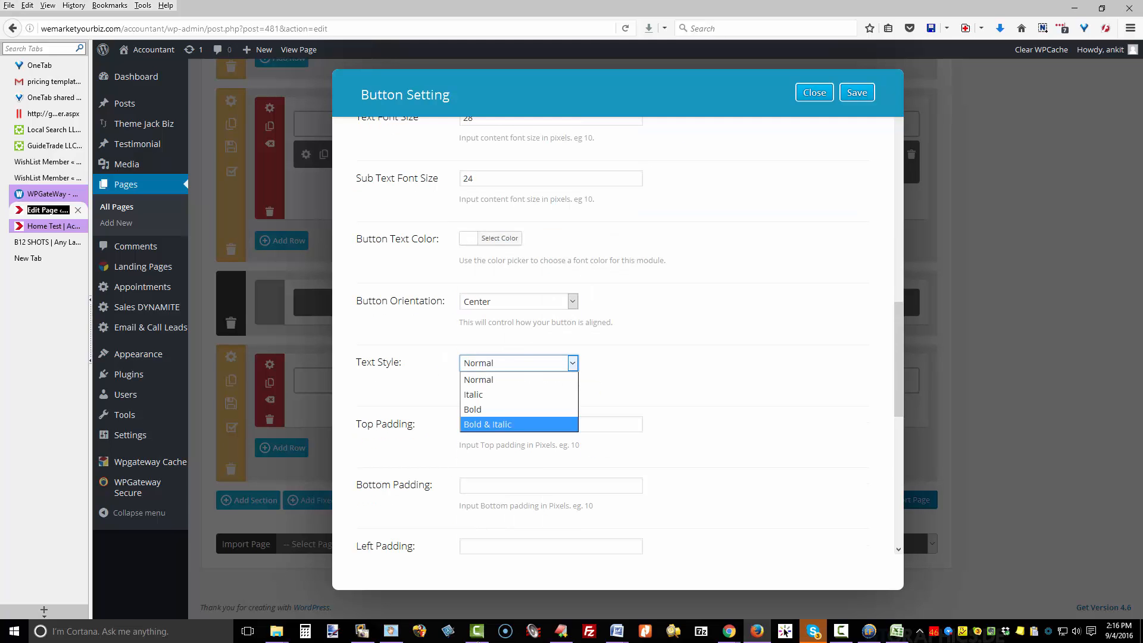
left_click(492, 424)
Step: Set the button's top, bottom, left and right padding to 4 pixels each and save the module
scroll(613, 333, "down", 2)
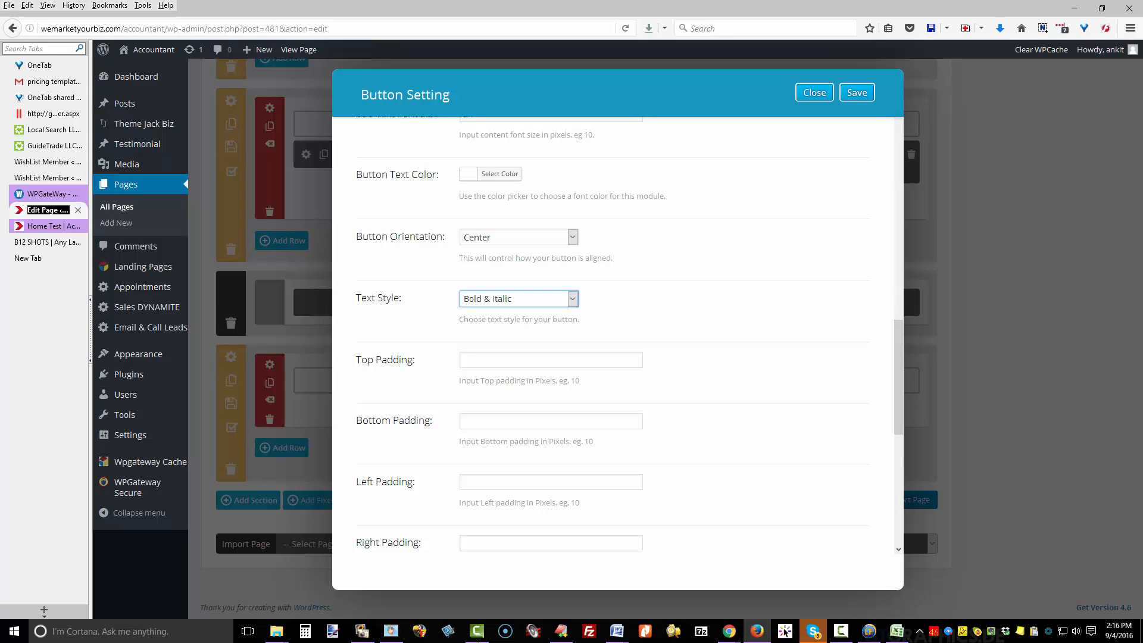
scroll(613, 333, "down", 7)
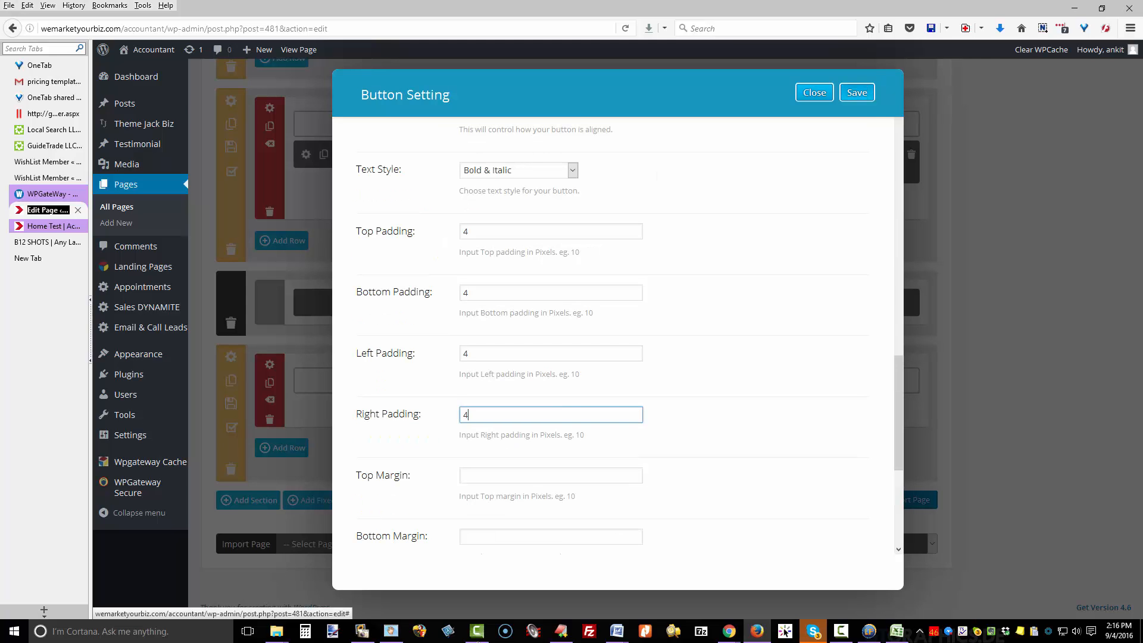
left_click(857, 93)
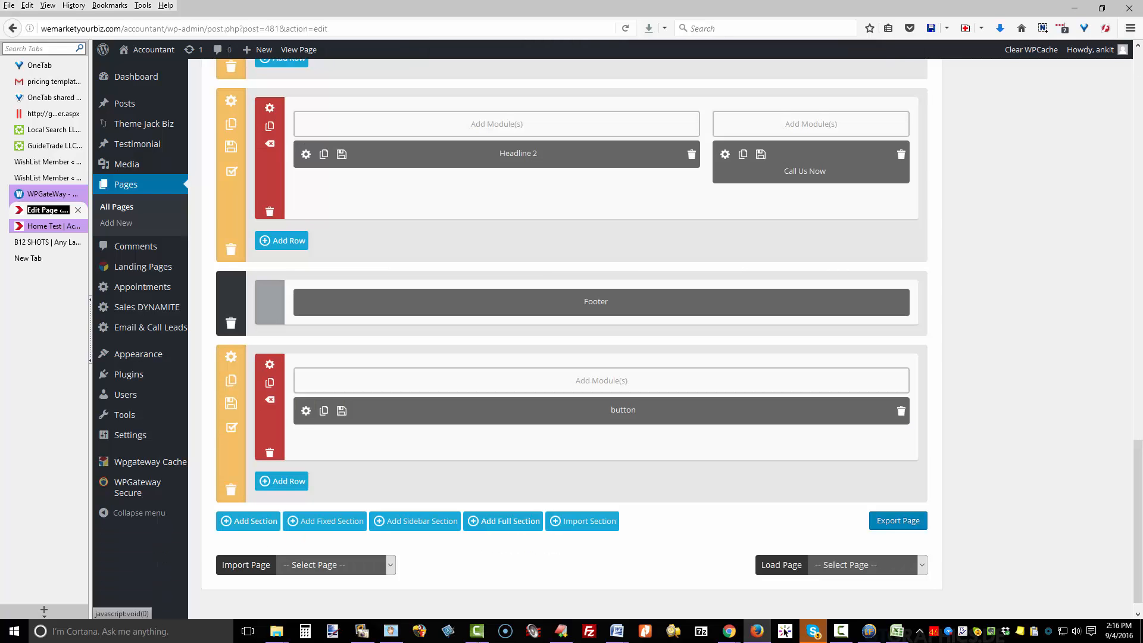
Step: Preview the Home Test page and check how the sticky button behaves while moving through the page
left_click_drag(1137, 512, 1137, 196)
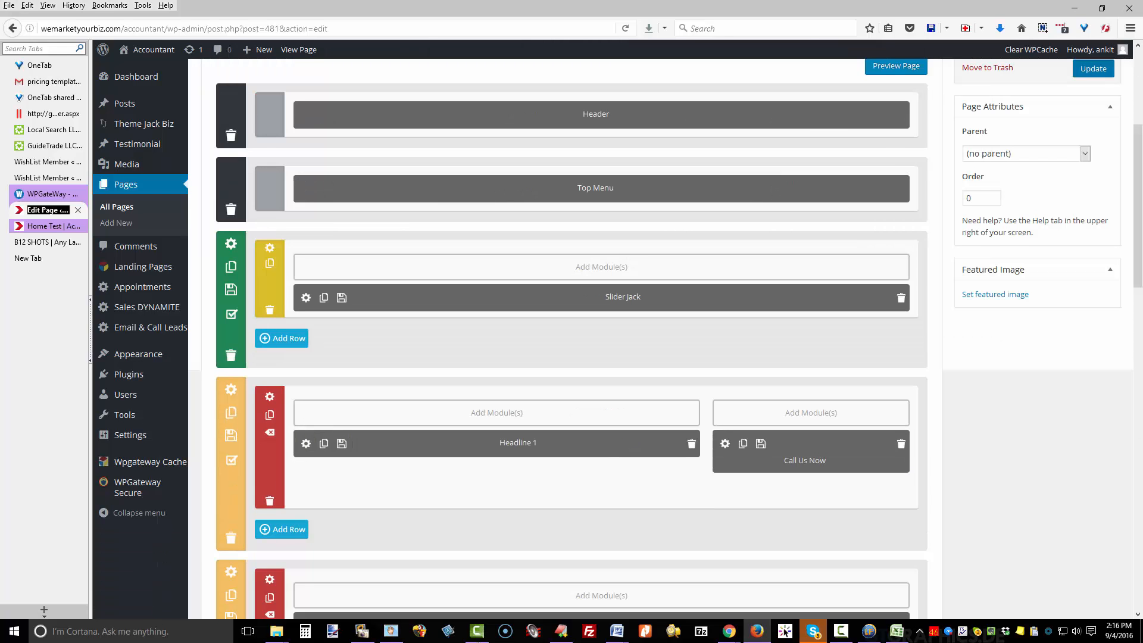
left_click(896, 66)
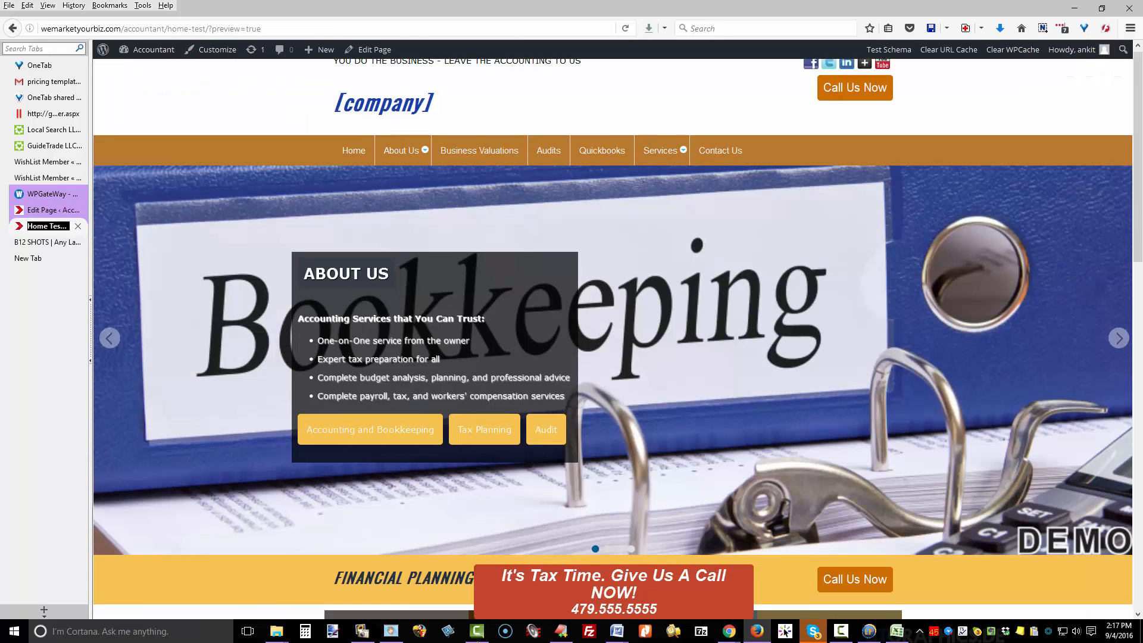
scroll(613, 334, "down", 5)
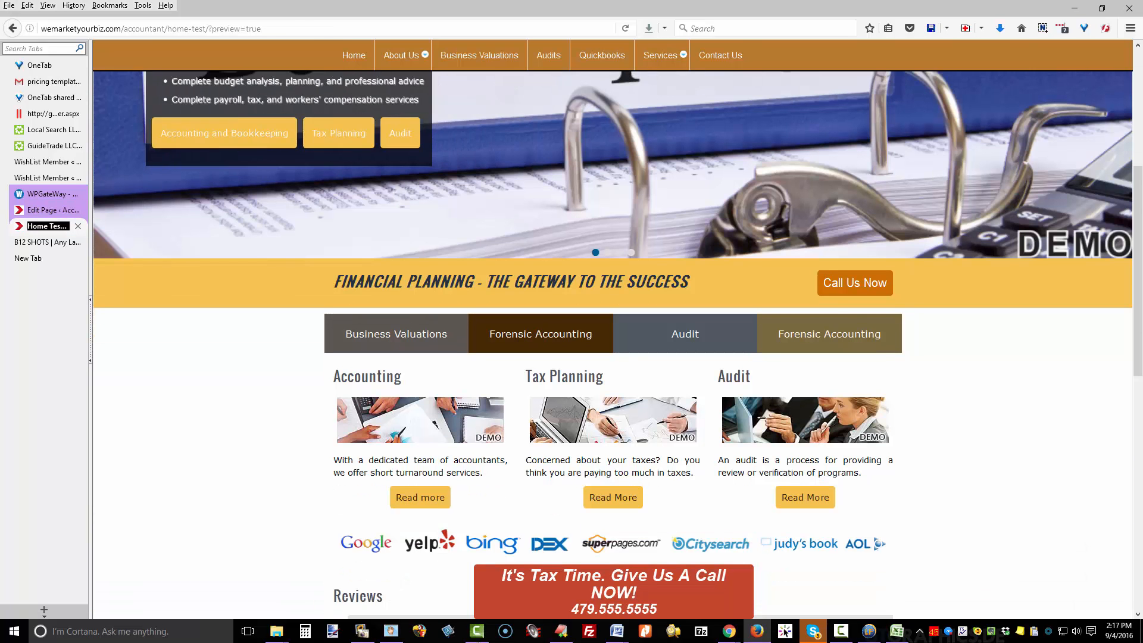
scroll(613, 334, "down", 5)
scroll(613, 333, "up", 6)
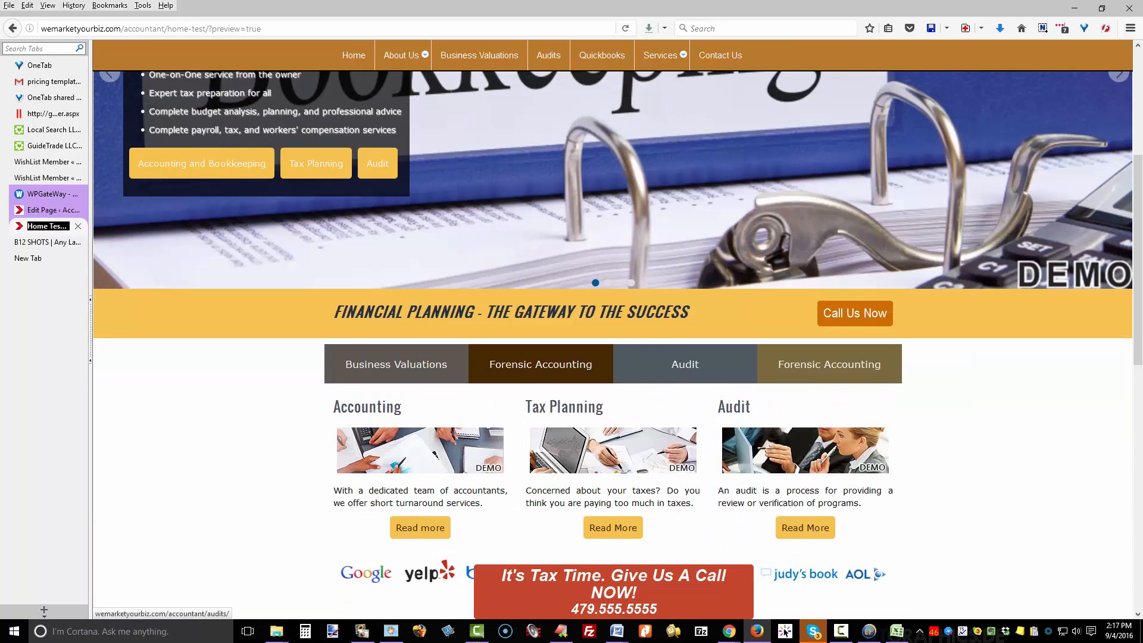
scroll(613, 333, "up", 2)
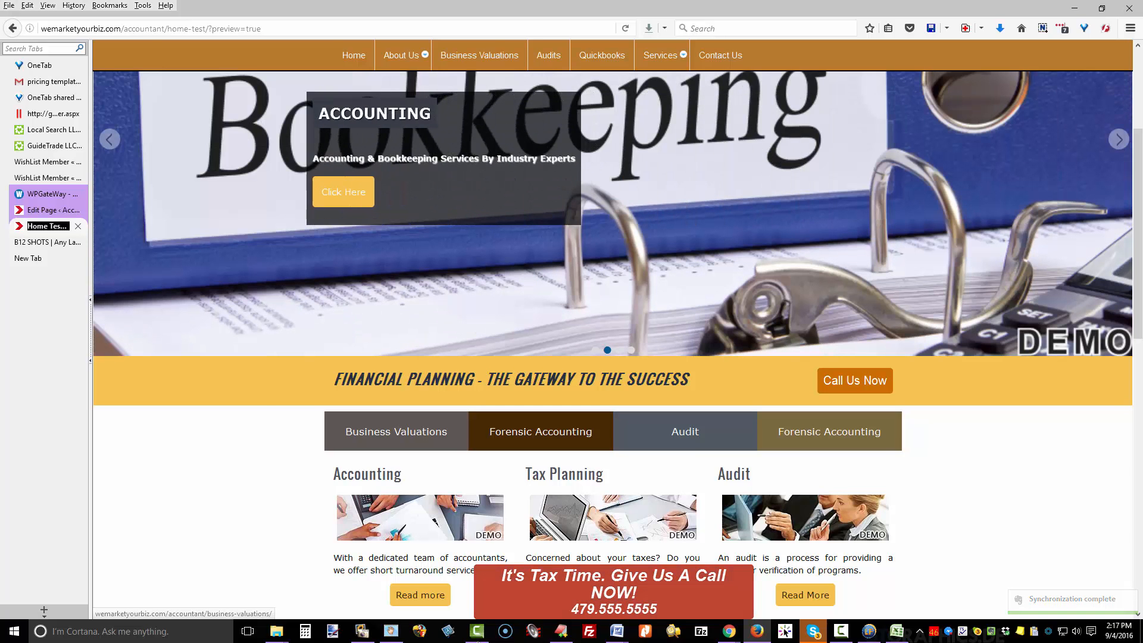
Step: Set the footer button's width to 60 percent on the Home Test page and save the module
left_click(49, 210)
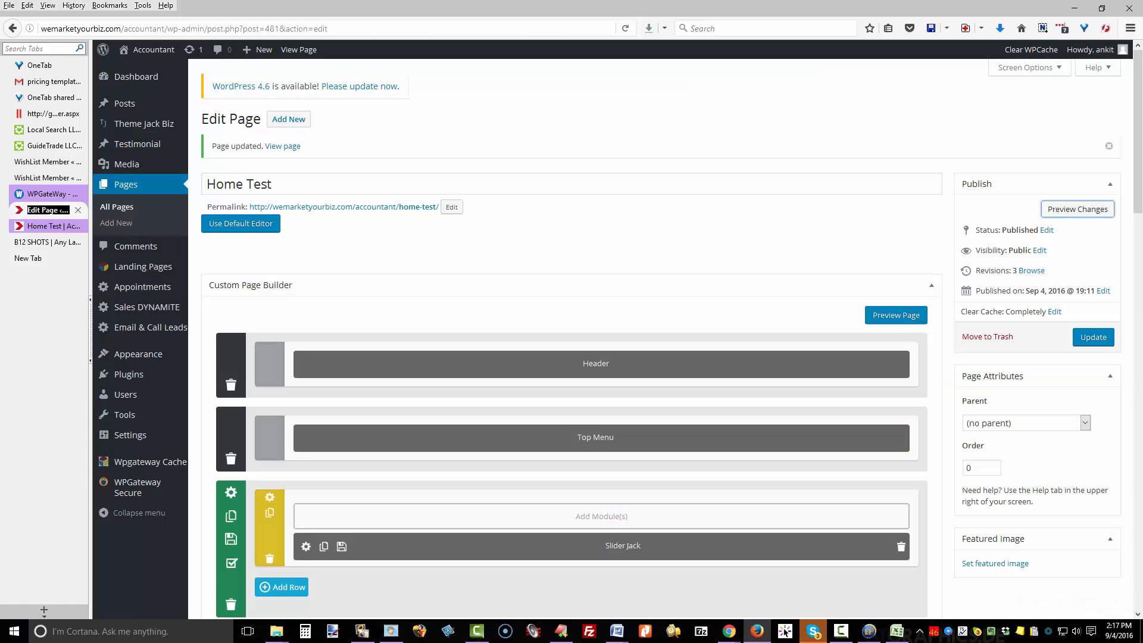
scroll(571, 334, "down", 2)
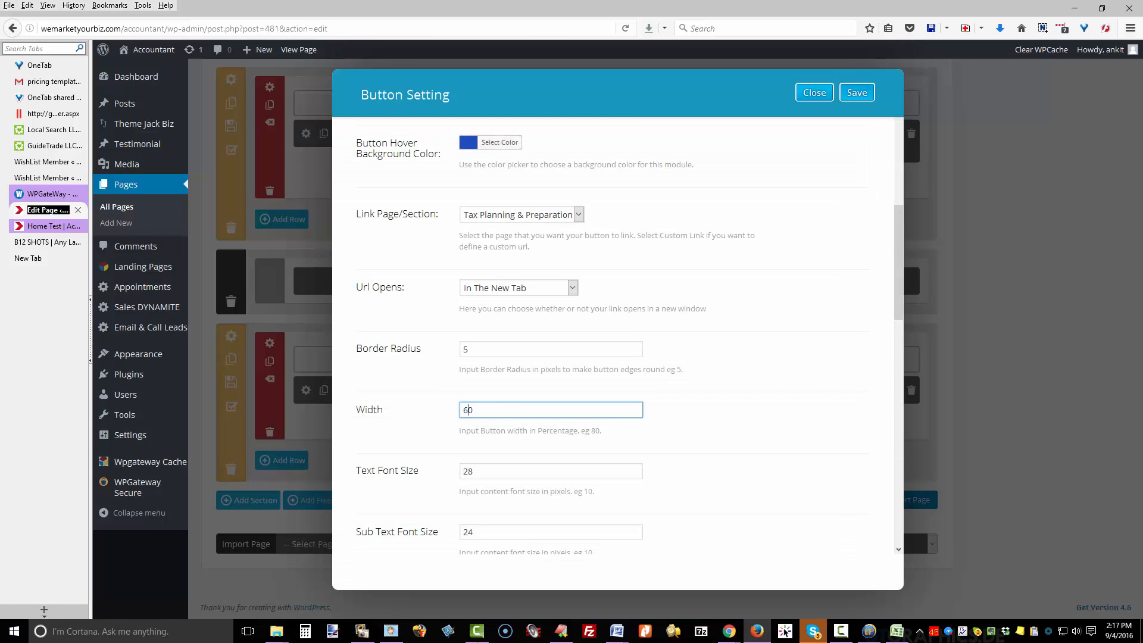
left_click(856, 92)
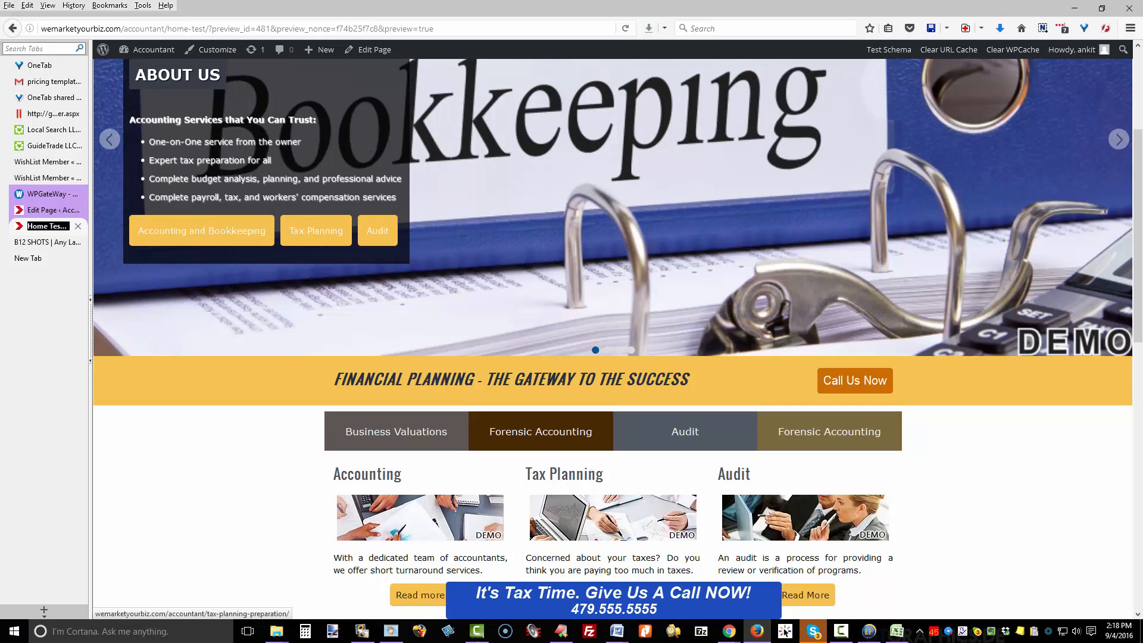
Step: Open the linked Tax Planning & Preparation page from the preview and look through its content
left_click(316, 230)
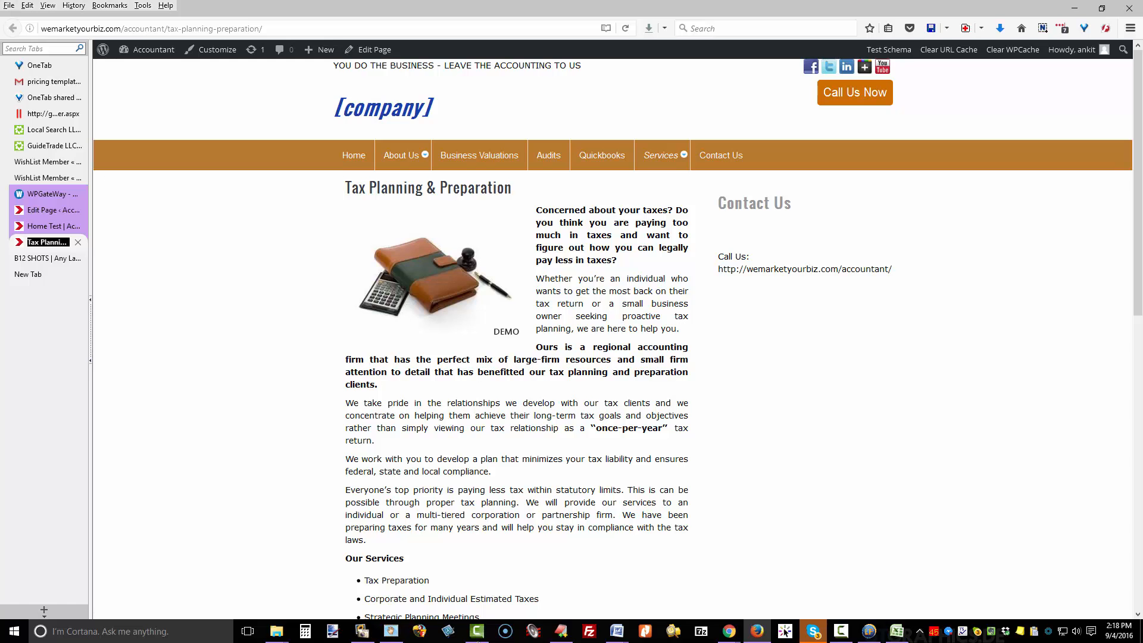
scroll(618, 334, "down", 8)
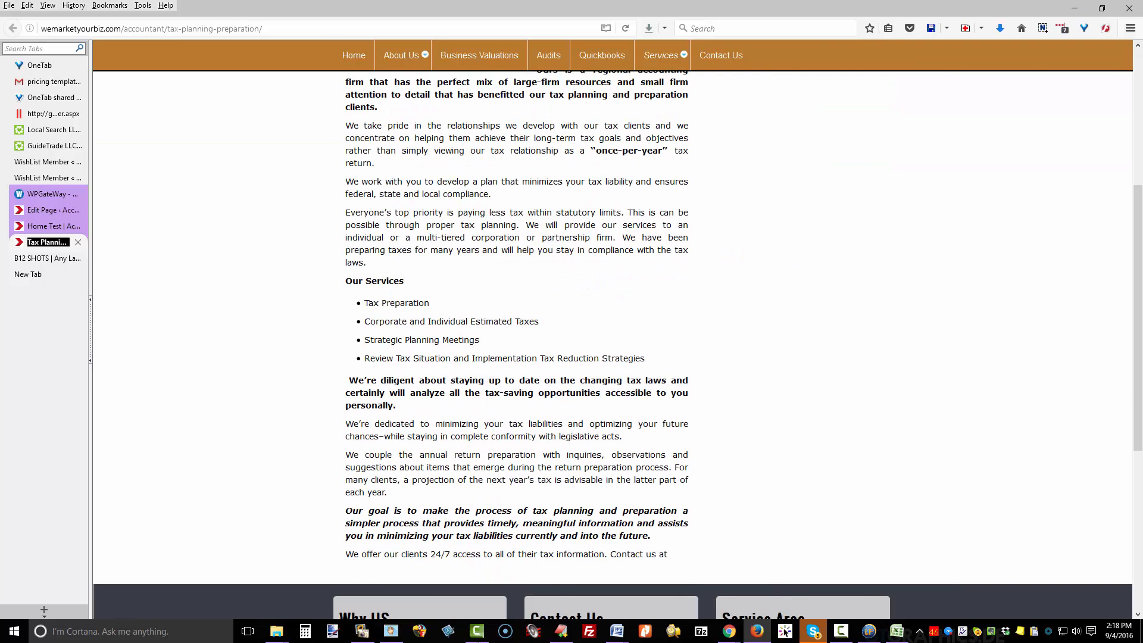
scroll(617, 346, "up", 5)
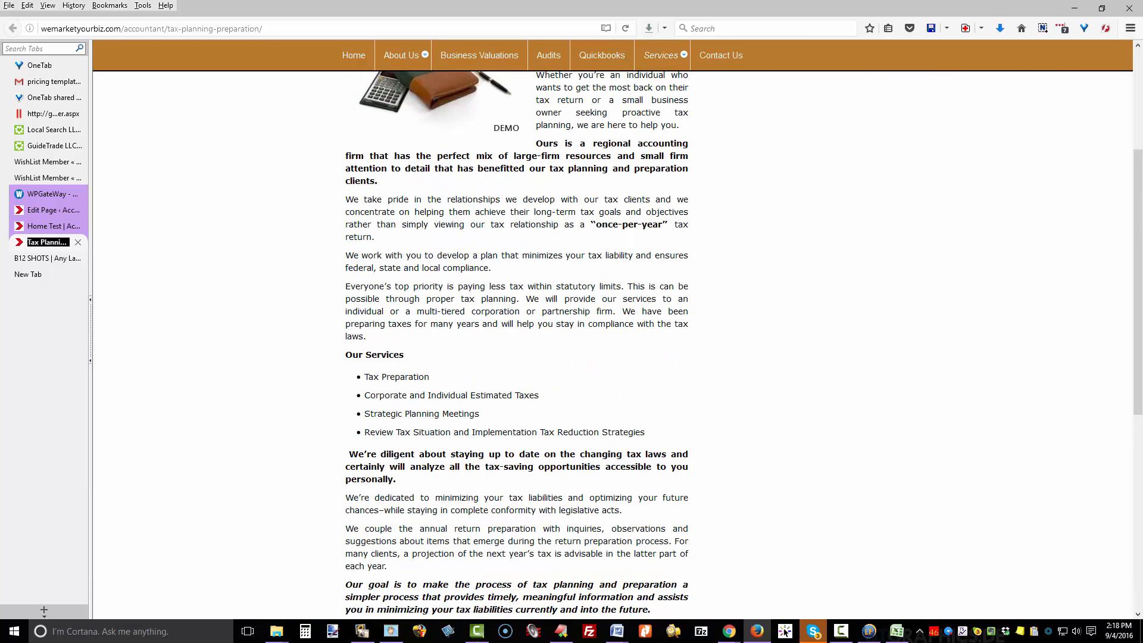
scroll(618, 334, "up", 4)
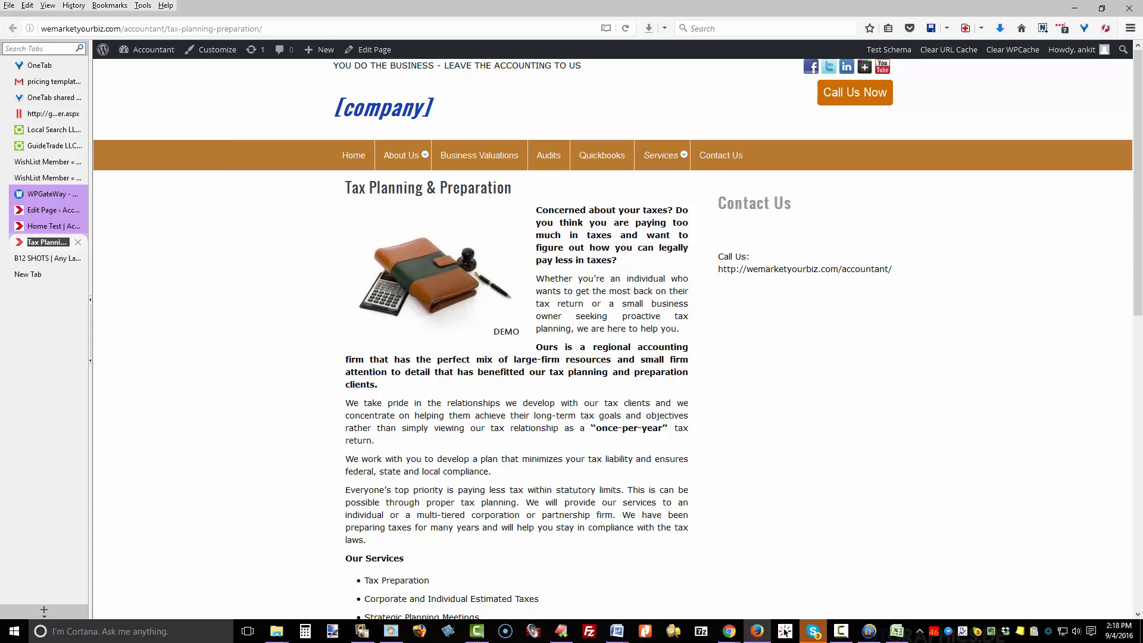
Step: Create a new page titled "home test test" and switch it to the Jack Page Builder
left_click(49, 210)
scroll(571, 338, "down", 3)
key("Home")
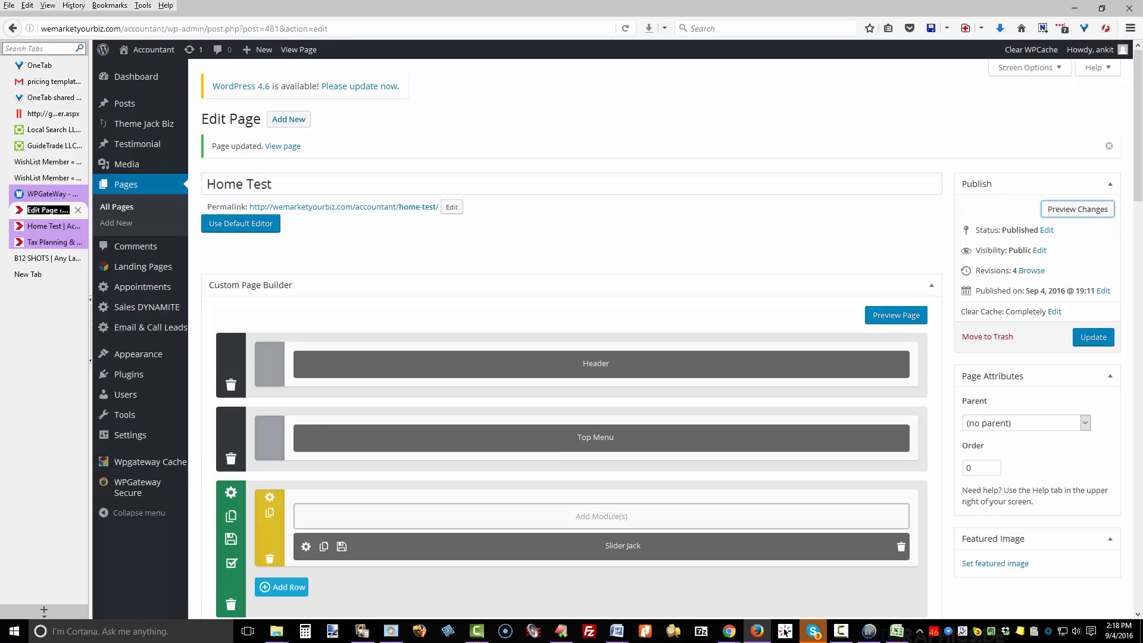
left_click(288, 119)
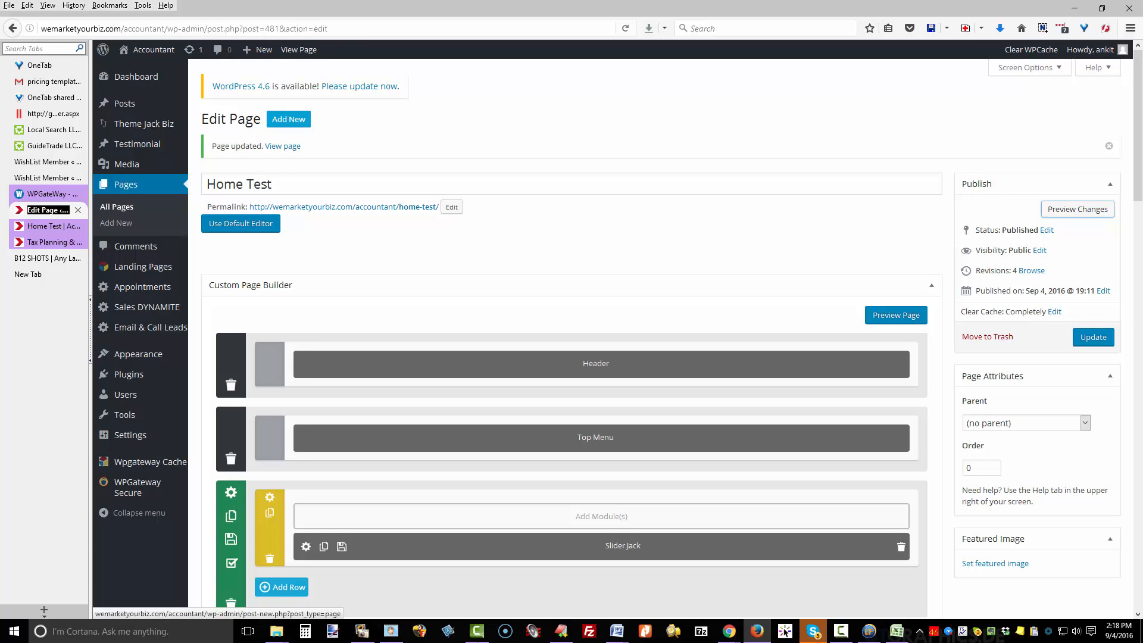
type("home test test")
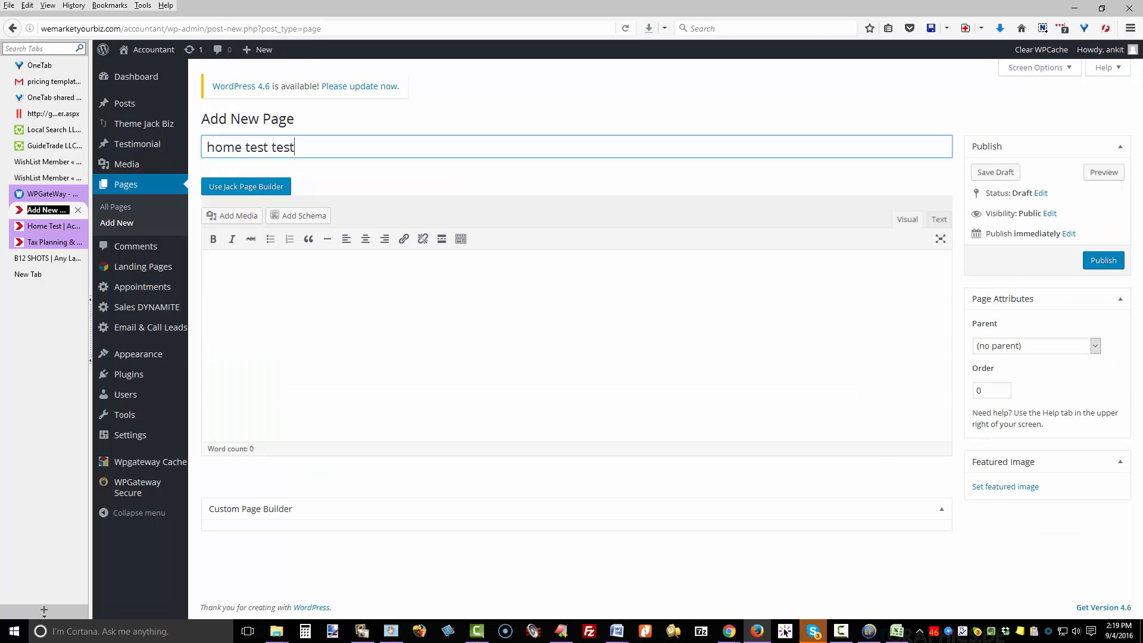
left_click(246, 186)
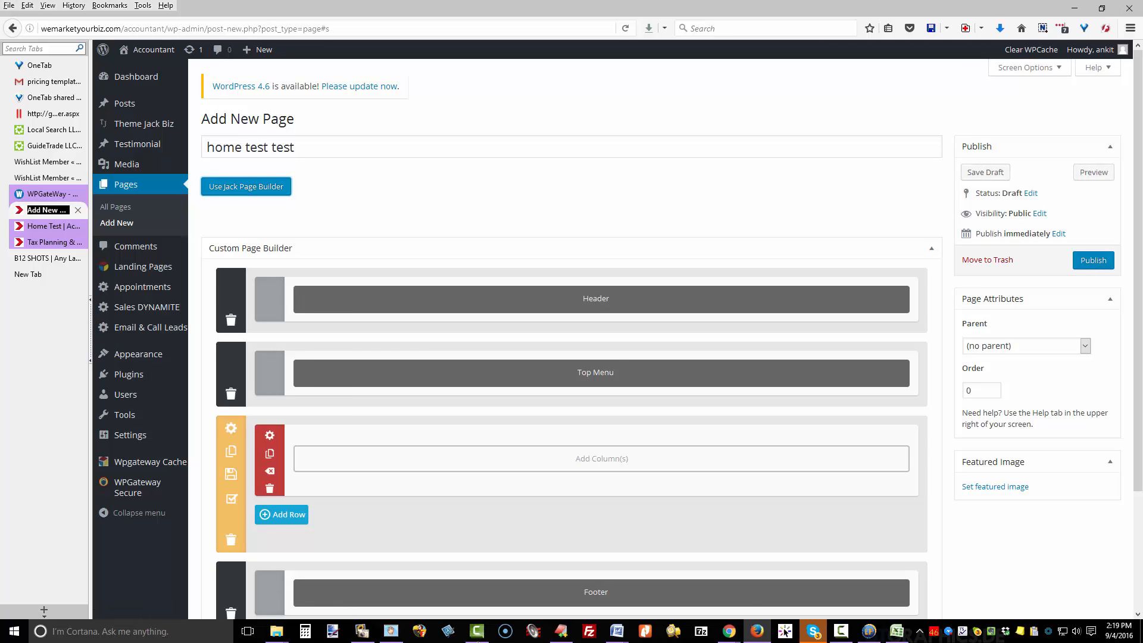
Step: Add a section below the footer, set its Fixed on bottom option to Stick To Footer and save the section settings
scroll(571, 357, "down", 4)
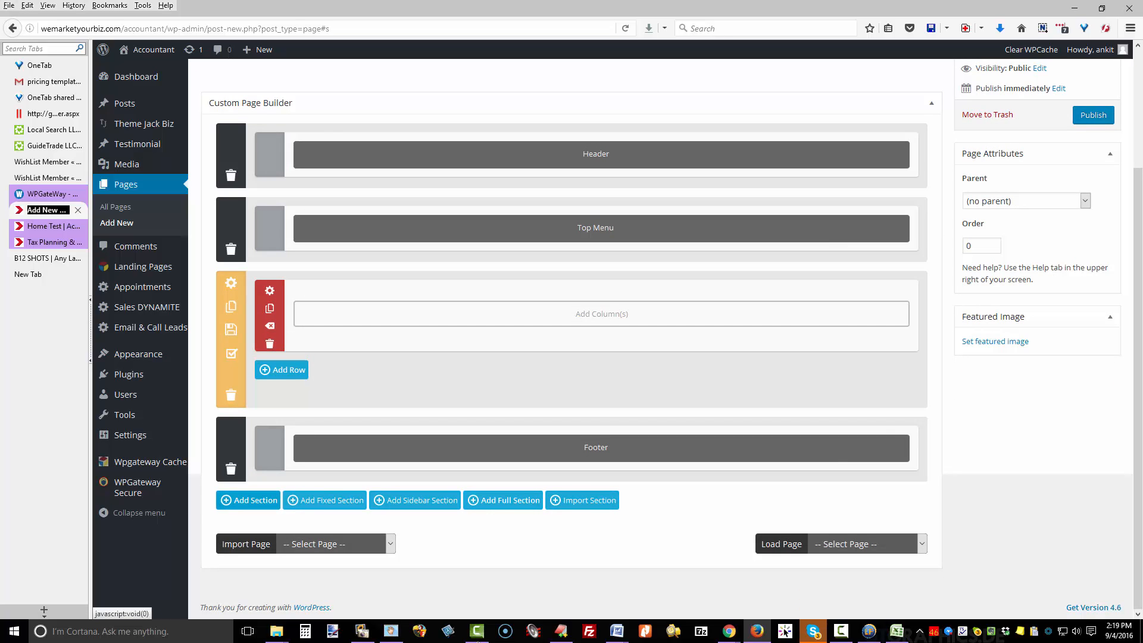
left_click(248, 500)
scroll(248, 500, "down", 3)
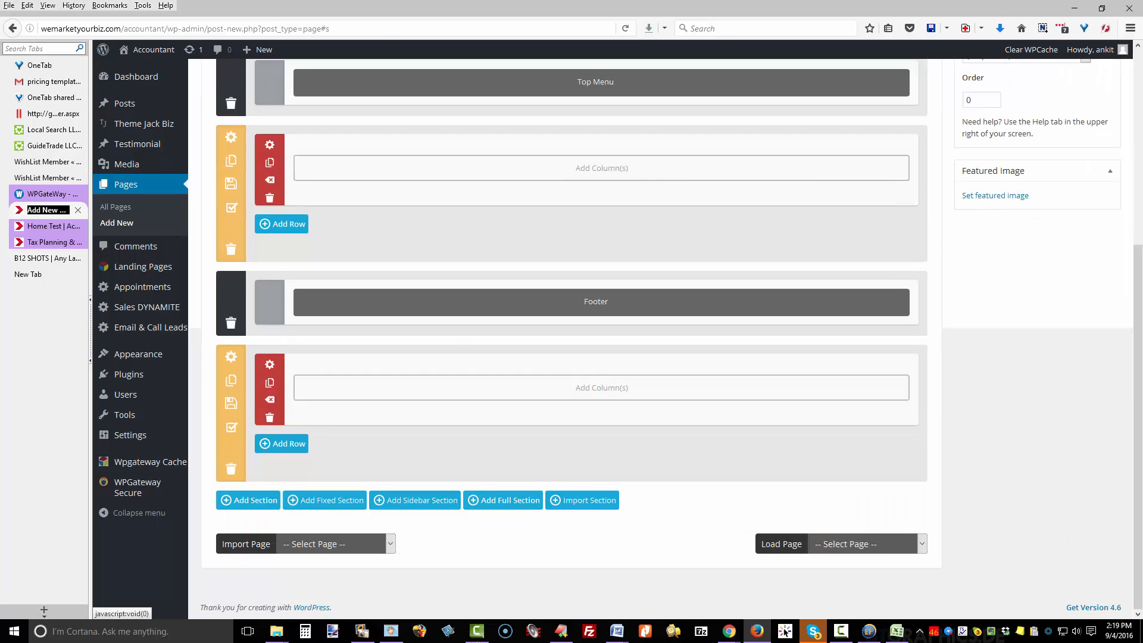
left_click(231, 356)
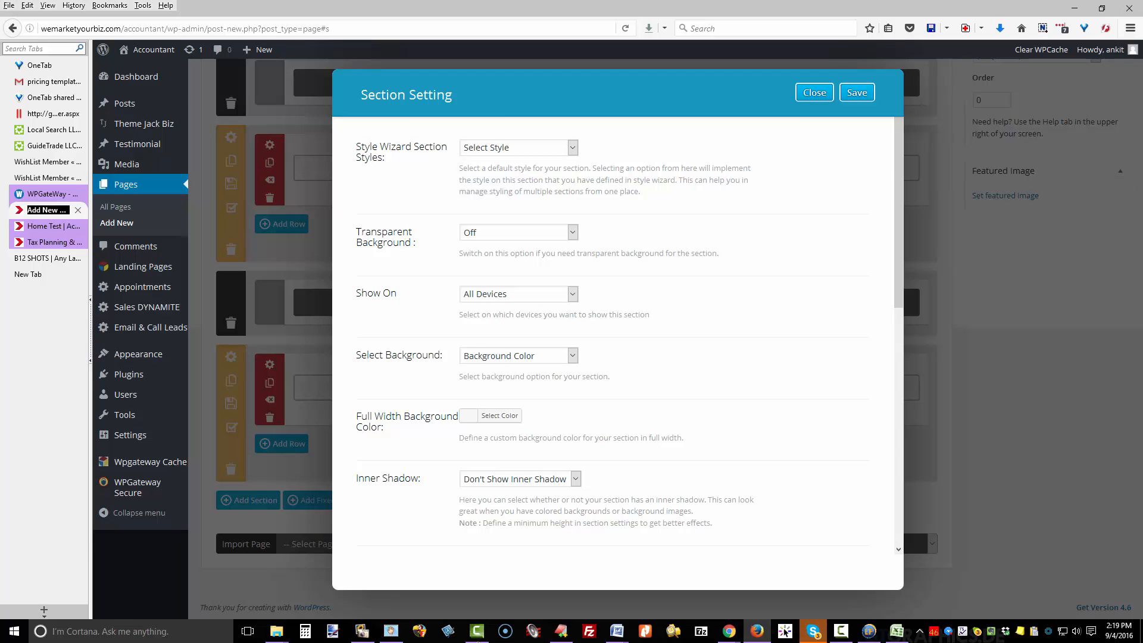
scroll(617, 333, "down", 5)
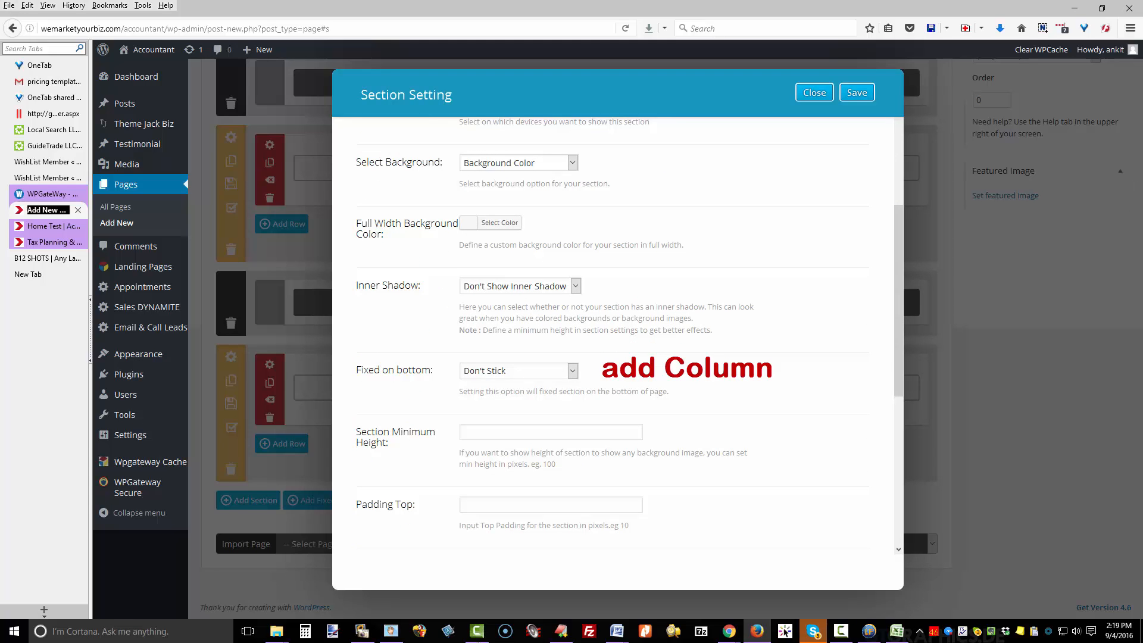
left_click(515, 370)
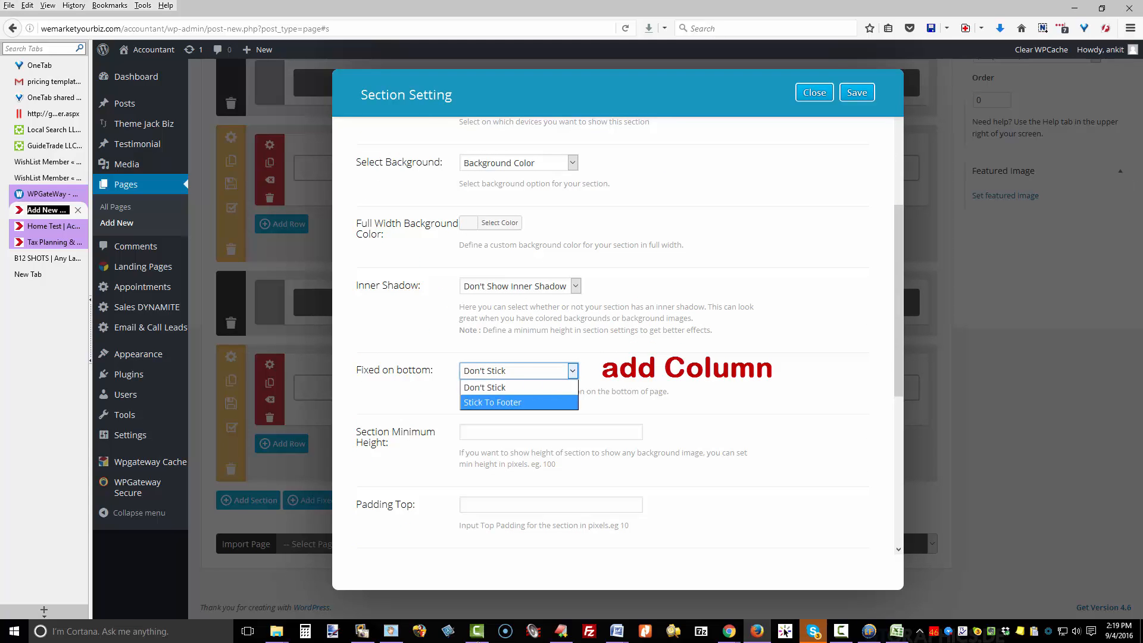
left_click(492, 402)
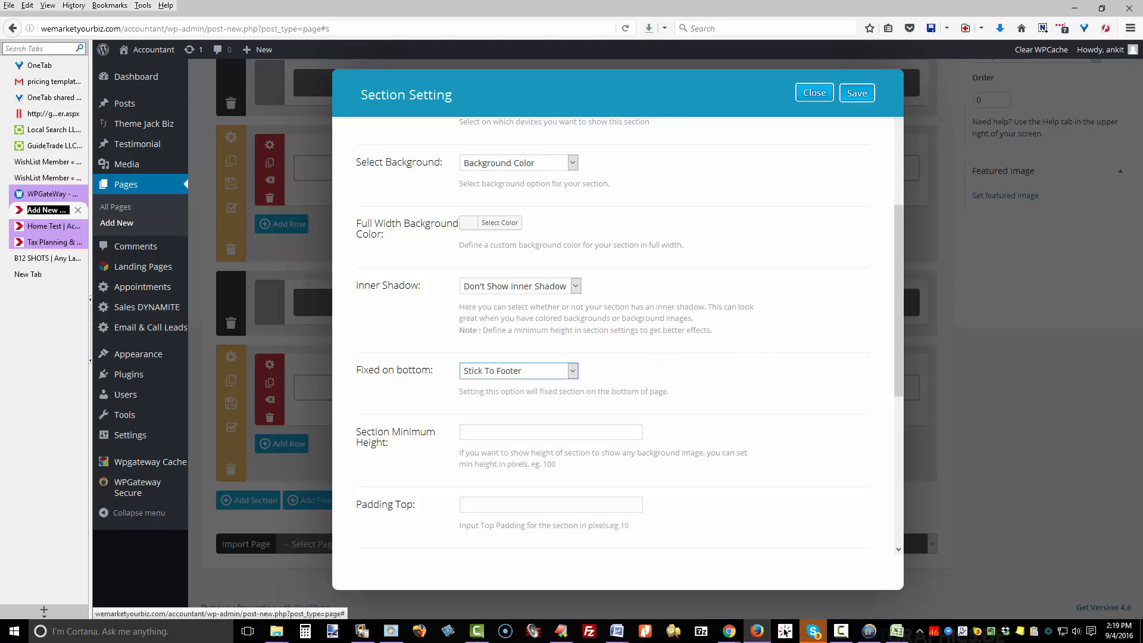
left_click(856, 93)
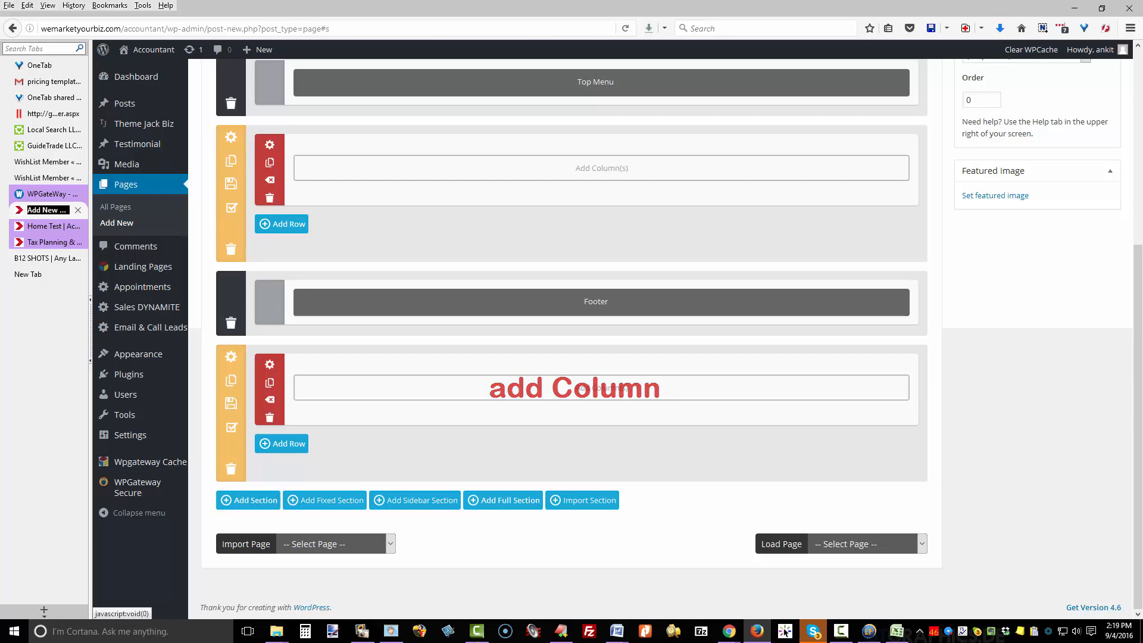
Step: Divide the sticky section's row into three 1/3 columns and add a Button module to the first column
left_click(601, 387)
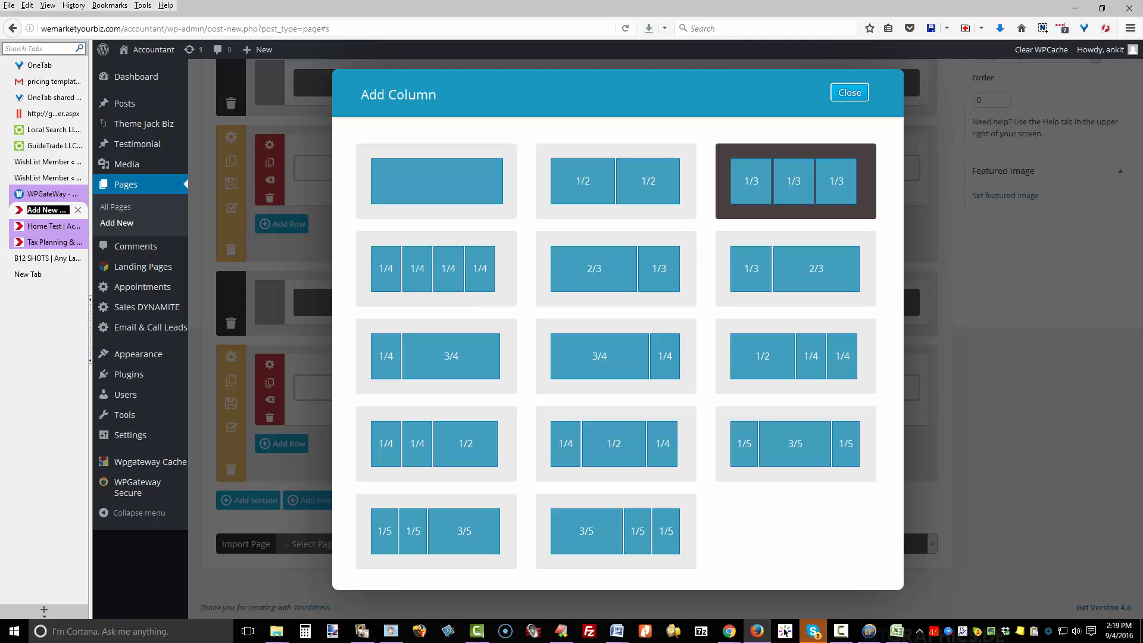
left_click(795, 181)
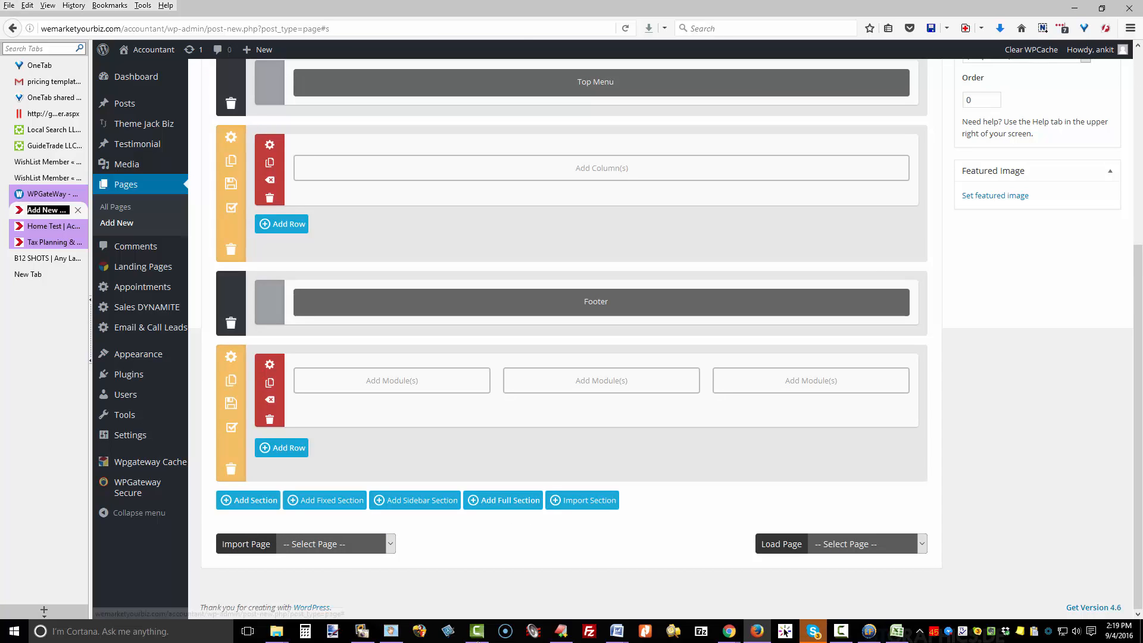
left_click(405, 379)
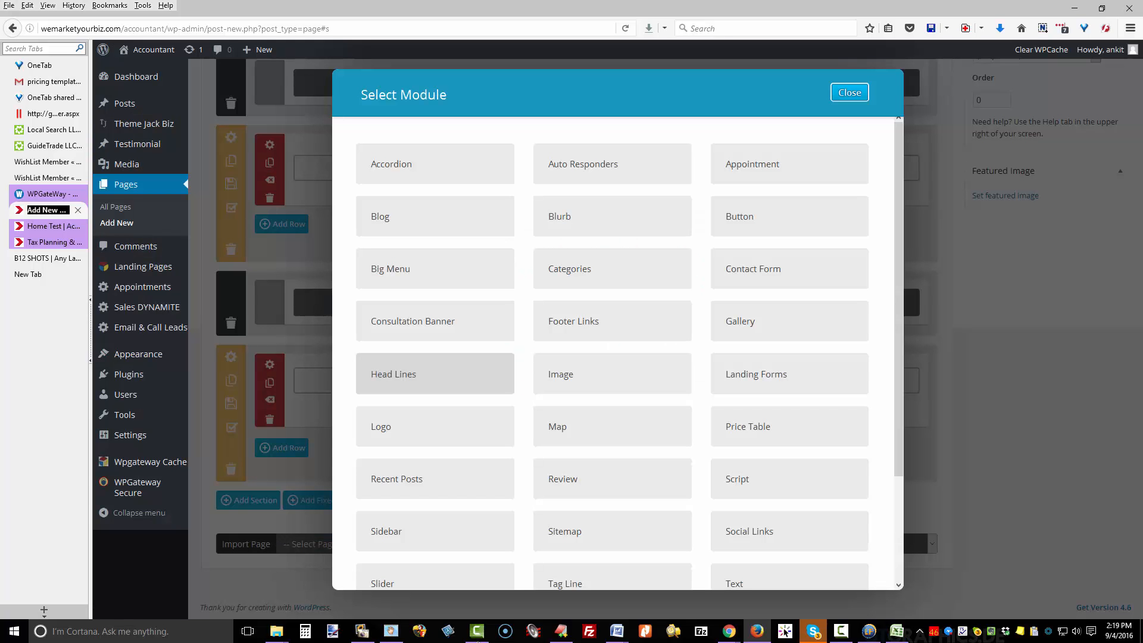
left_click(789, 216)
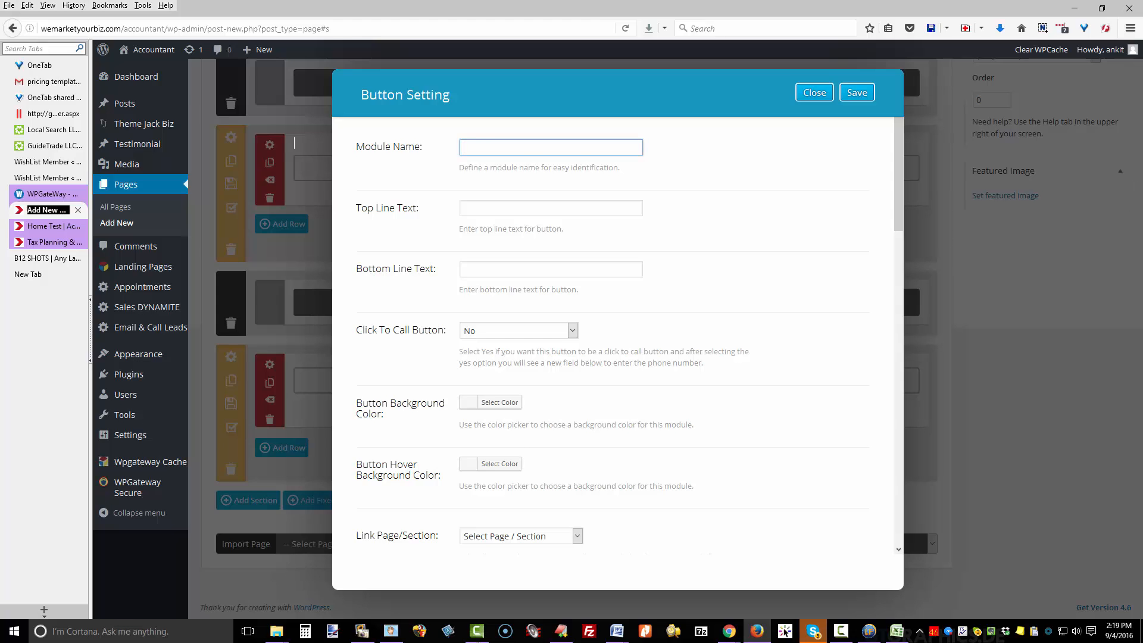
Step: Name the module "button - appointment" and set its top line text to "Make Appointment Now"
type("button - call now")
key("Tab")
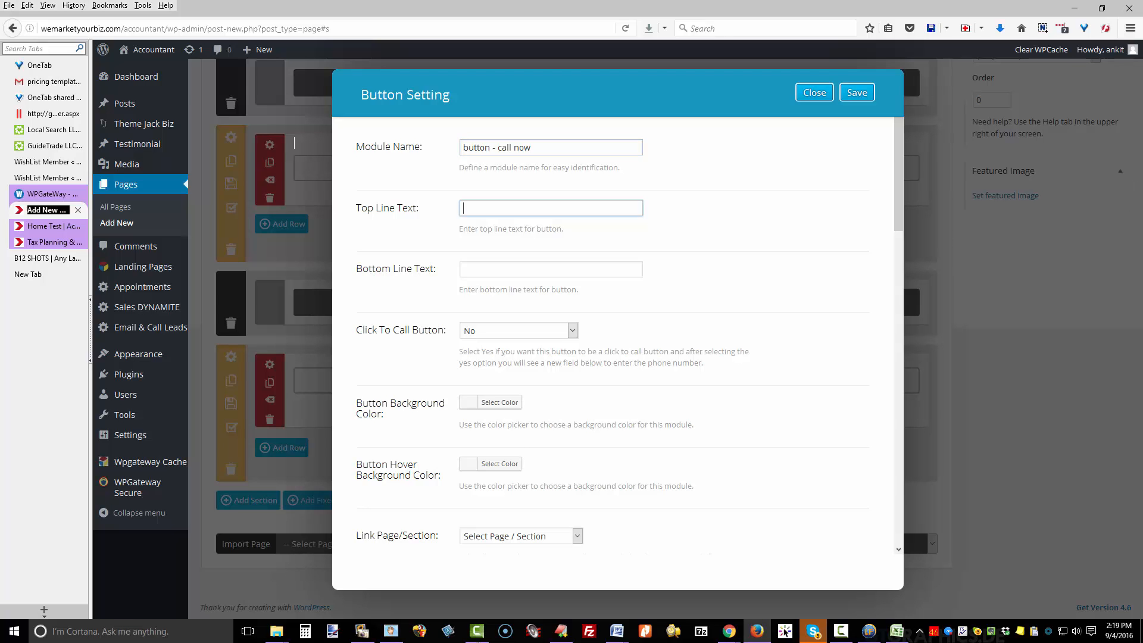
type("call")
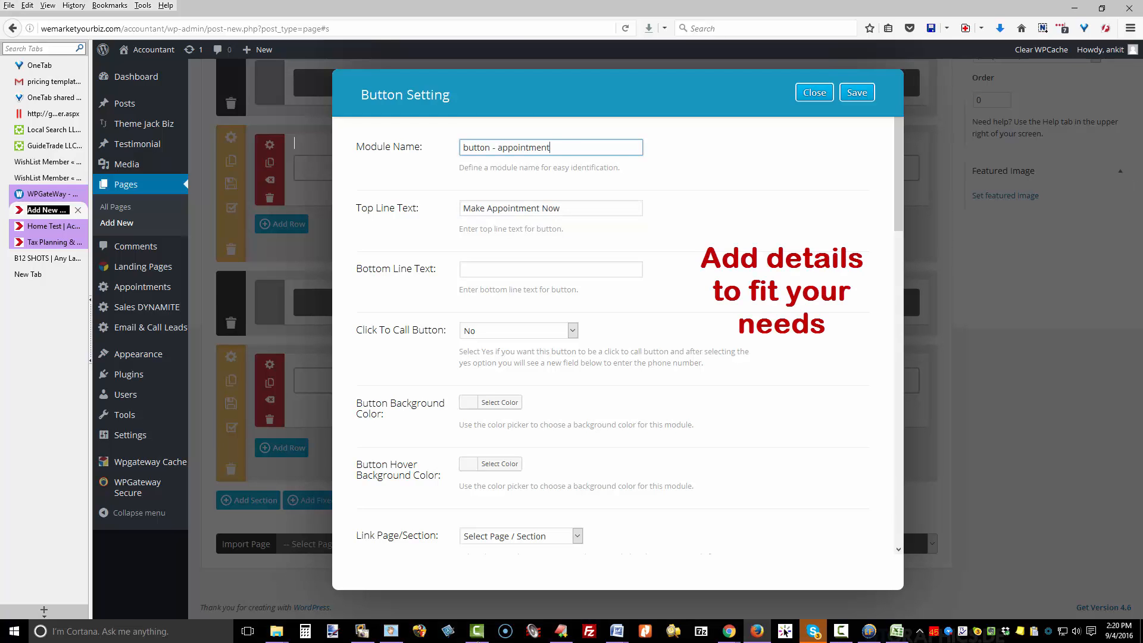
Step: Set the appointment button's background color to yellow #ffff00
left_click(499, 402)
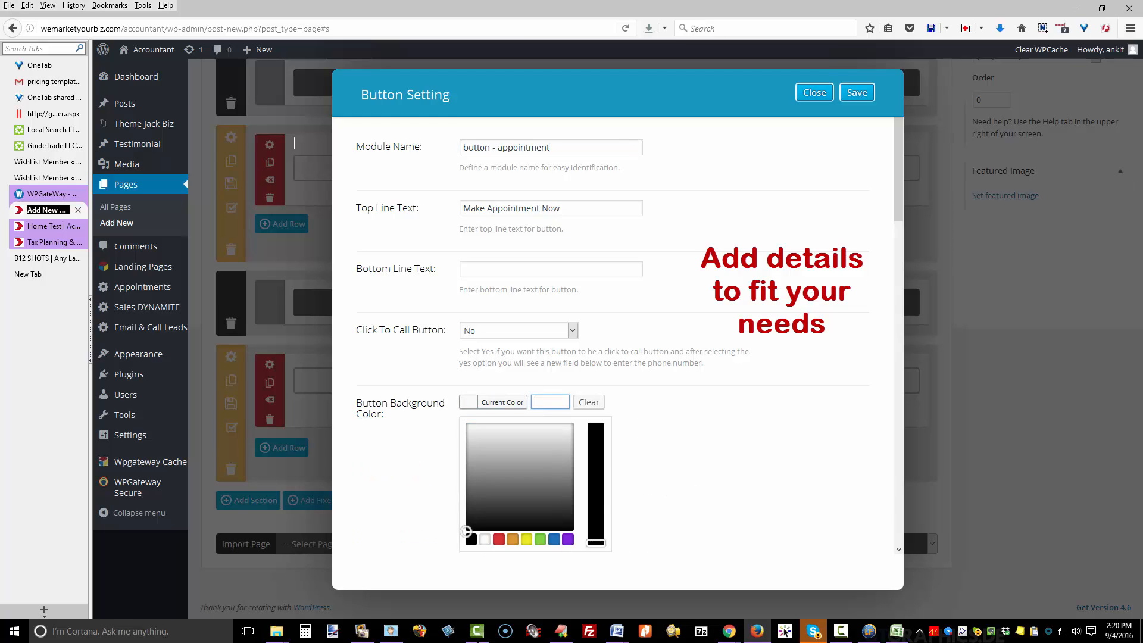
scroll(505, 428, "down", 2)
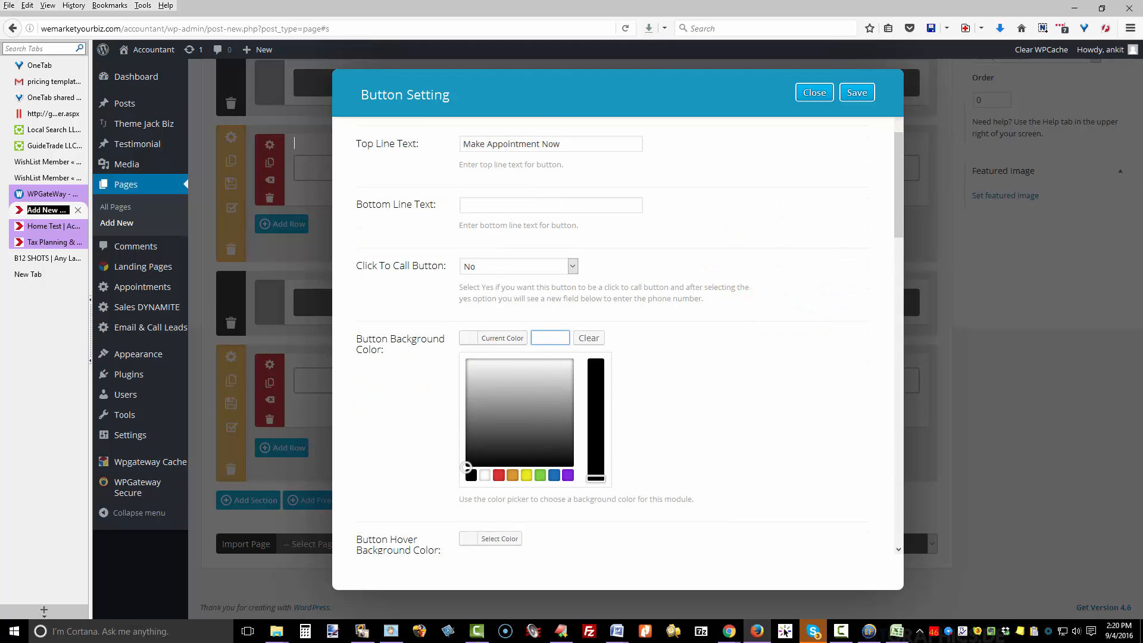
left_click(513, 475)
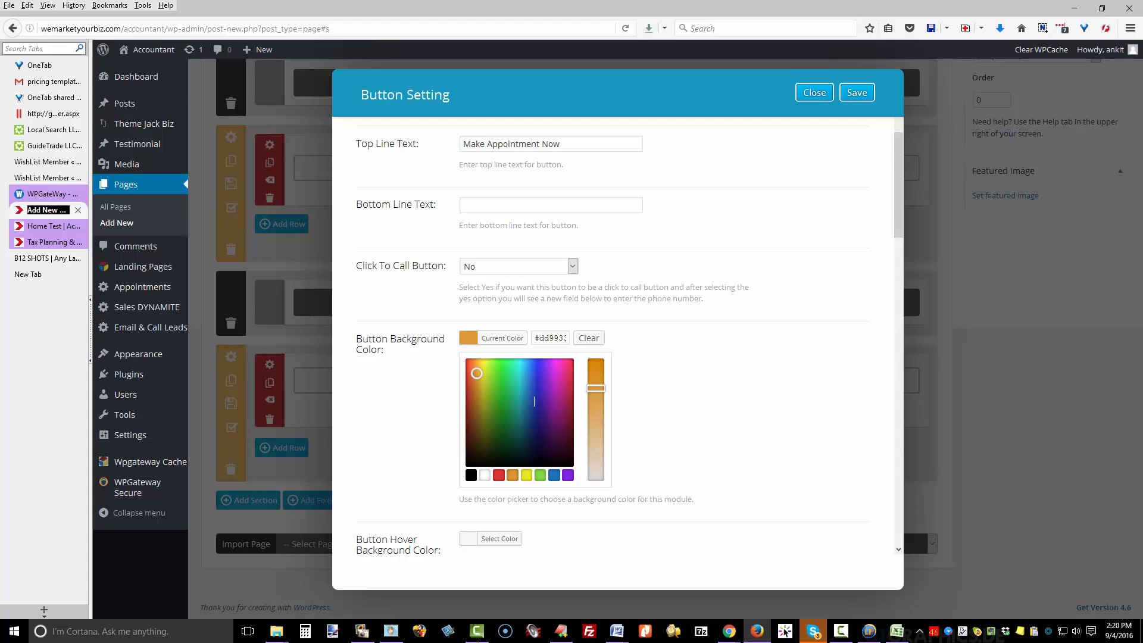
double_click(550, 337)
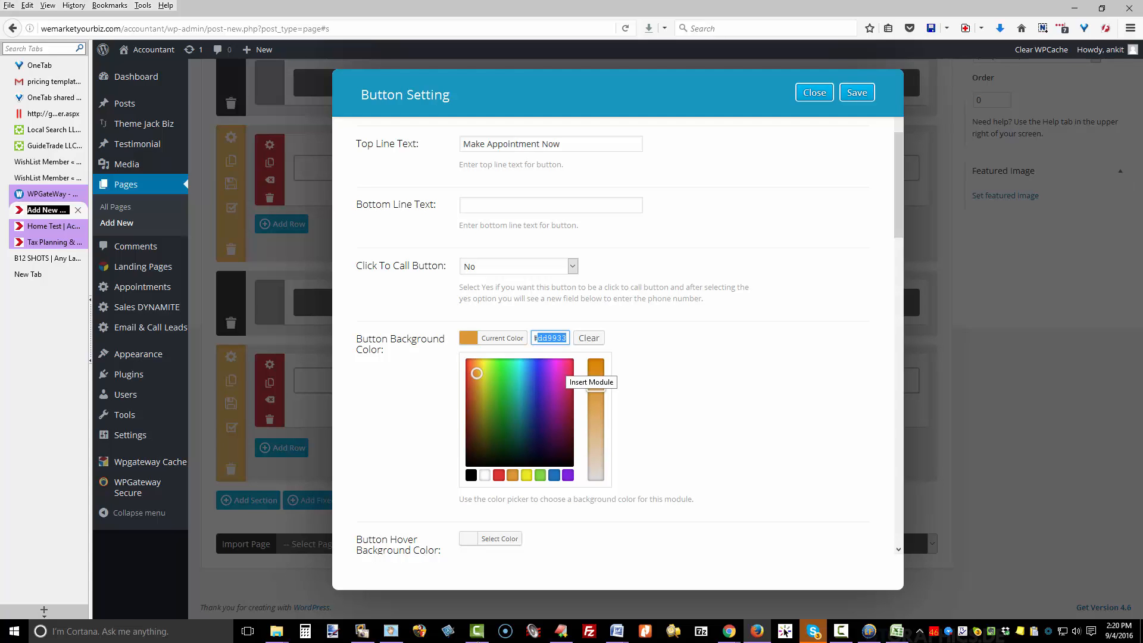
type("ffff00")
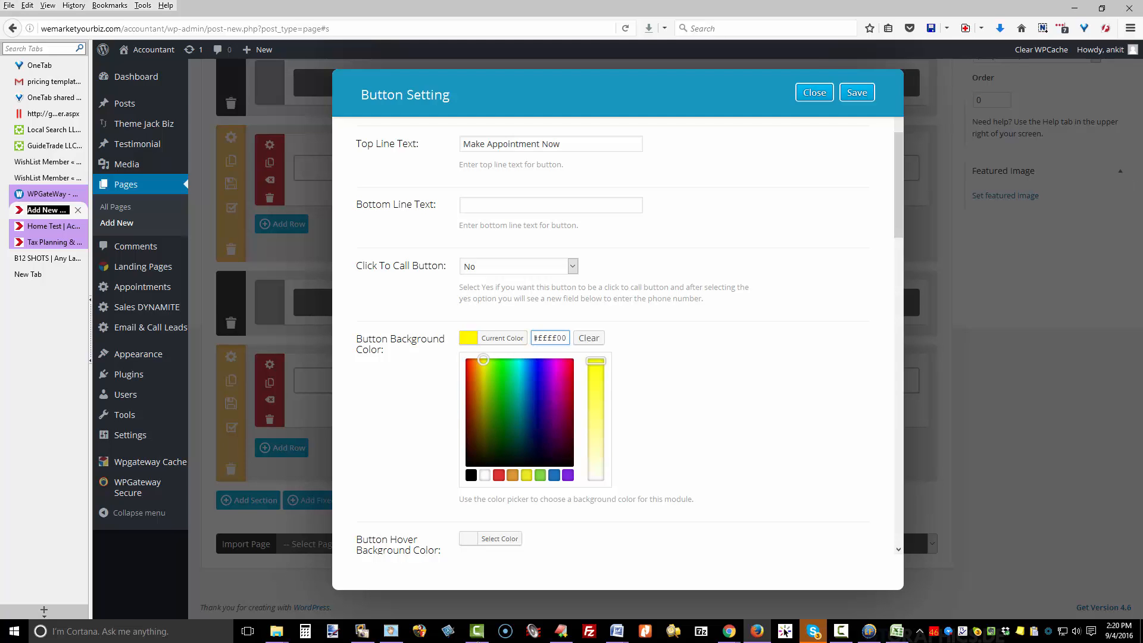
scroll(617, 341, "down", 3)
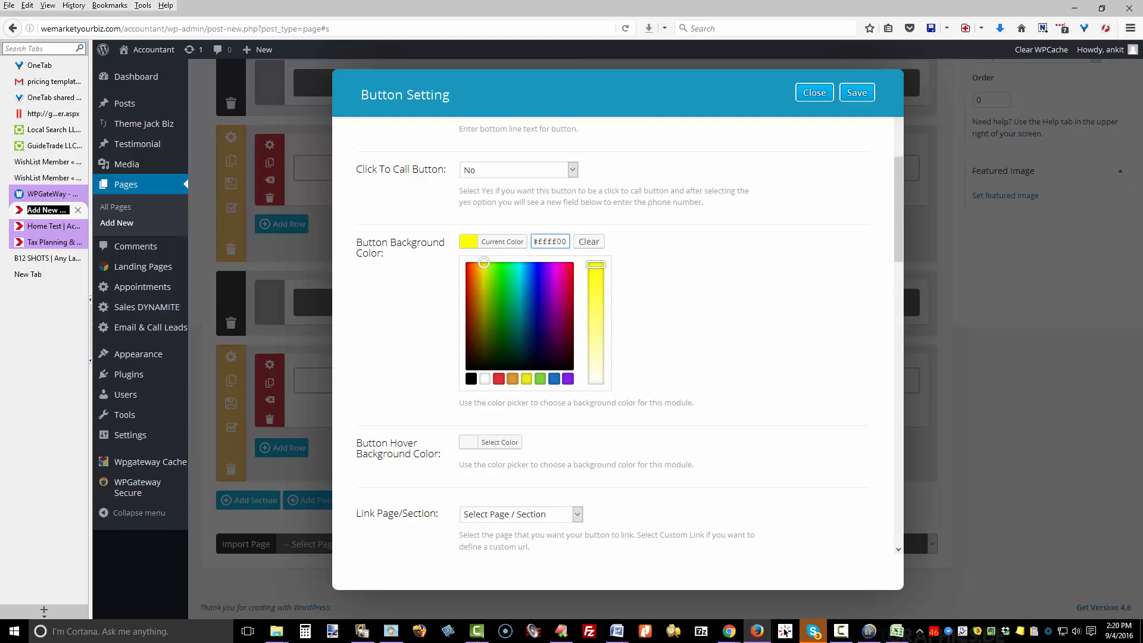
Step: Set the appointment button's hover background color to the green preset and link the button to the Contact Us page
left_click(490, 442)
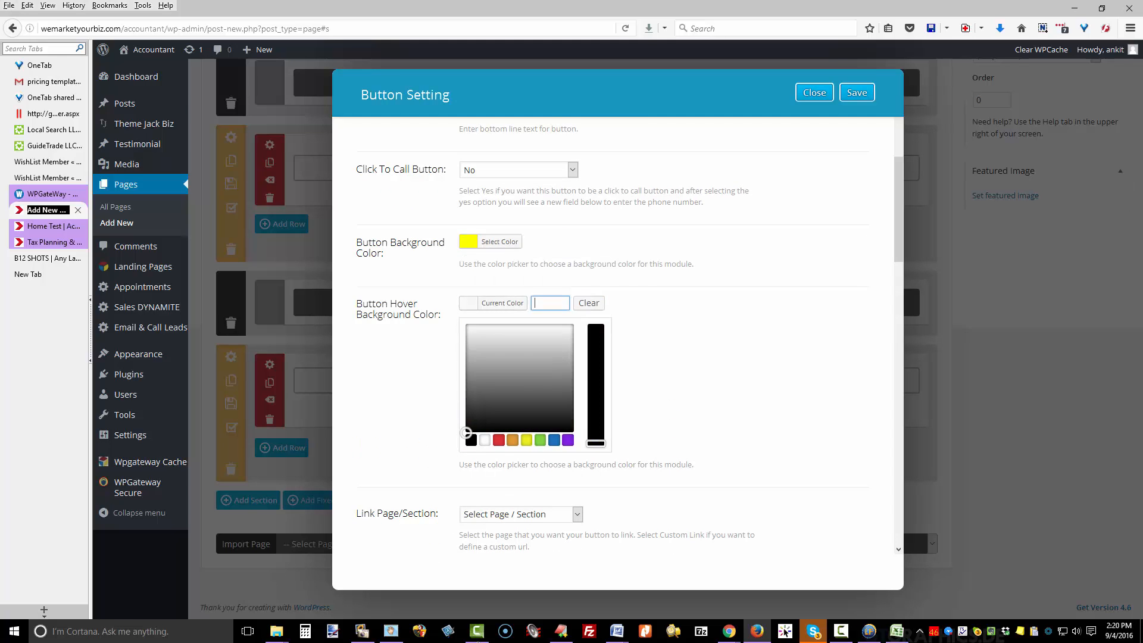
left_click(539, 440)
scroll(540, 440, "down", 3)
left_click(518, 353)
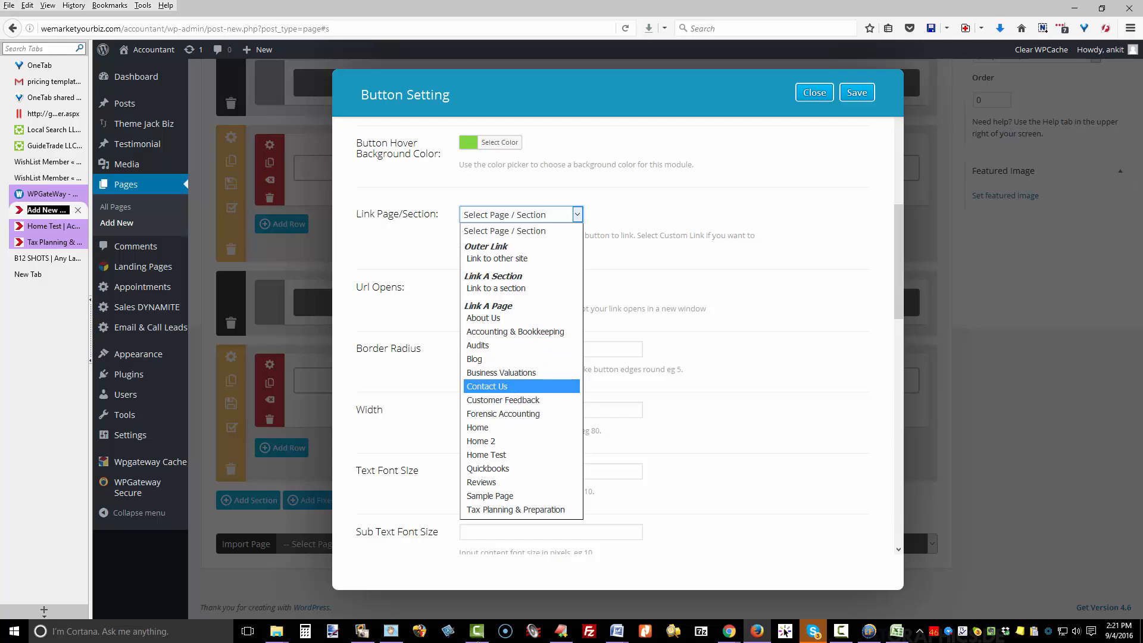
left_click(513, 386)
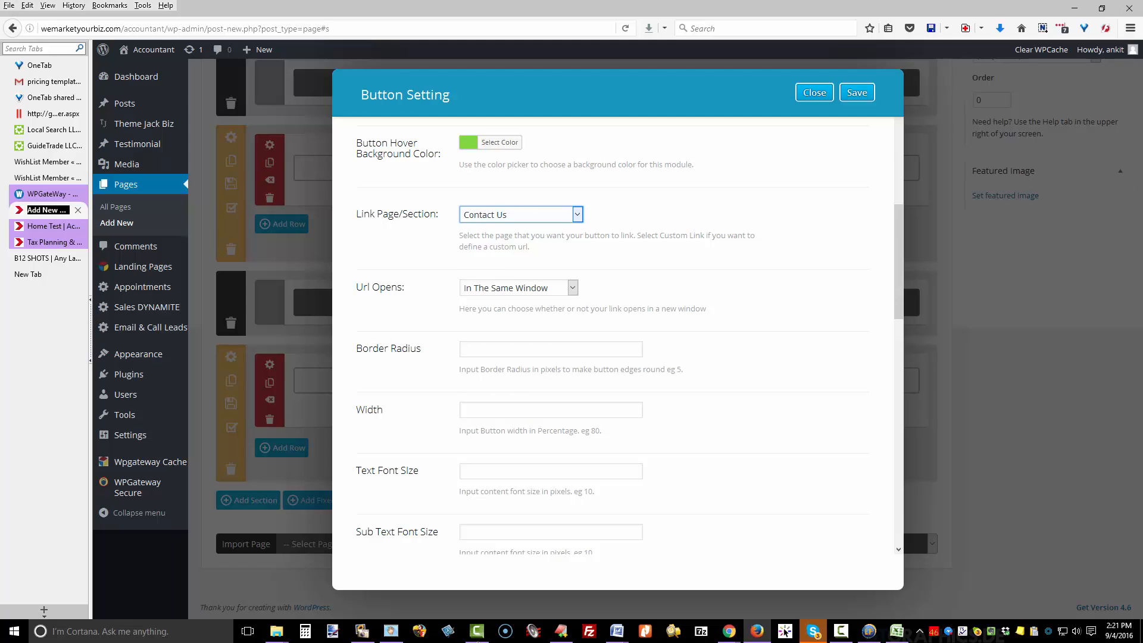
Step: Reword the appointment button's top line text to "Book Appointment Now" and set its URL to open In The New Tab
scroll(612, 357, "up", 3)
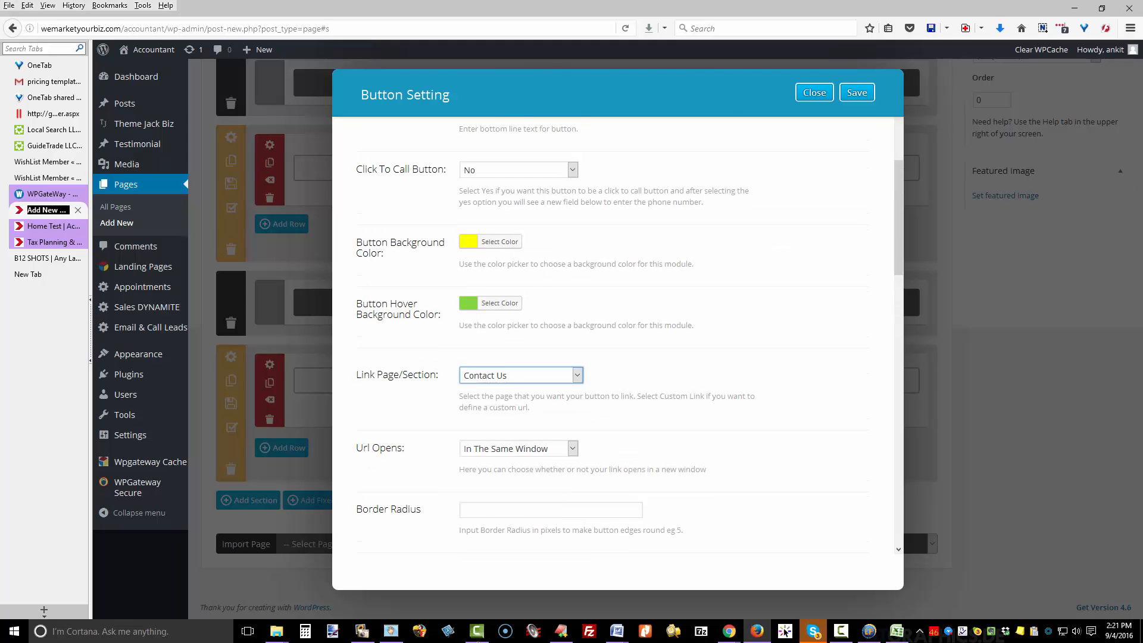
scroll(613, 334, "up", 2)
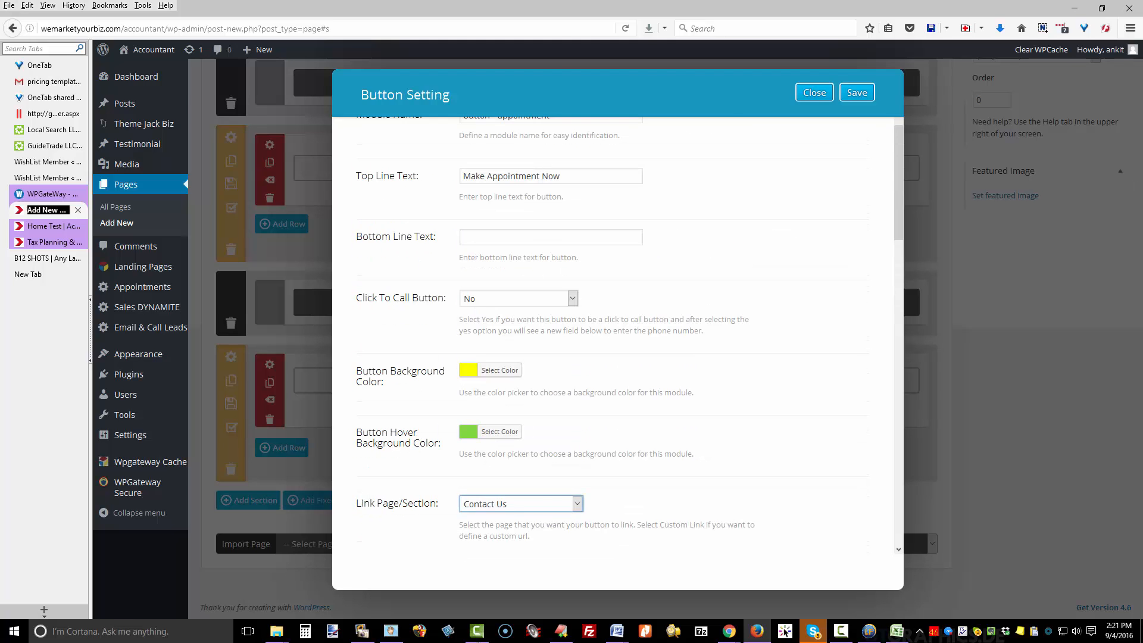
scroll(575, 448, "down", 1)
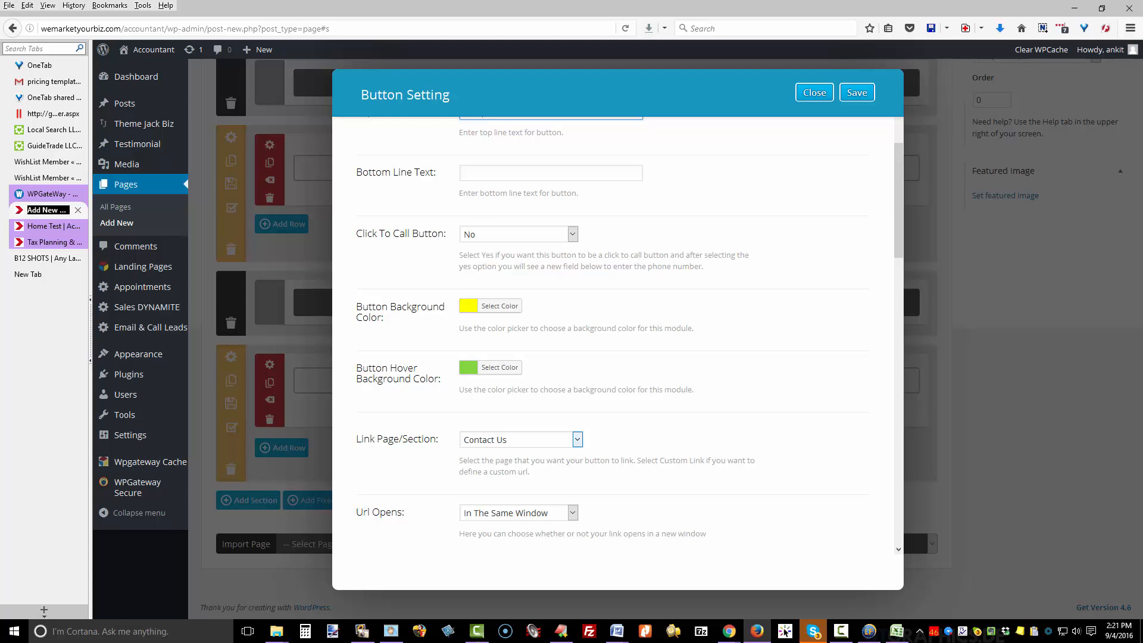
scroll(613, 334, "down", 3)
left_click(514, 320)
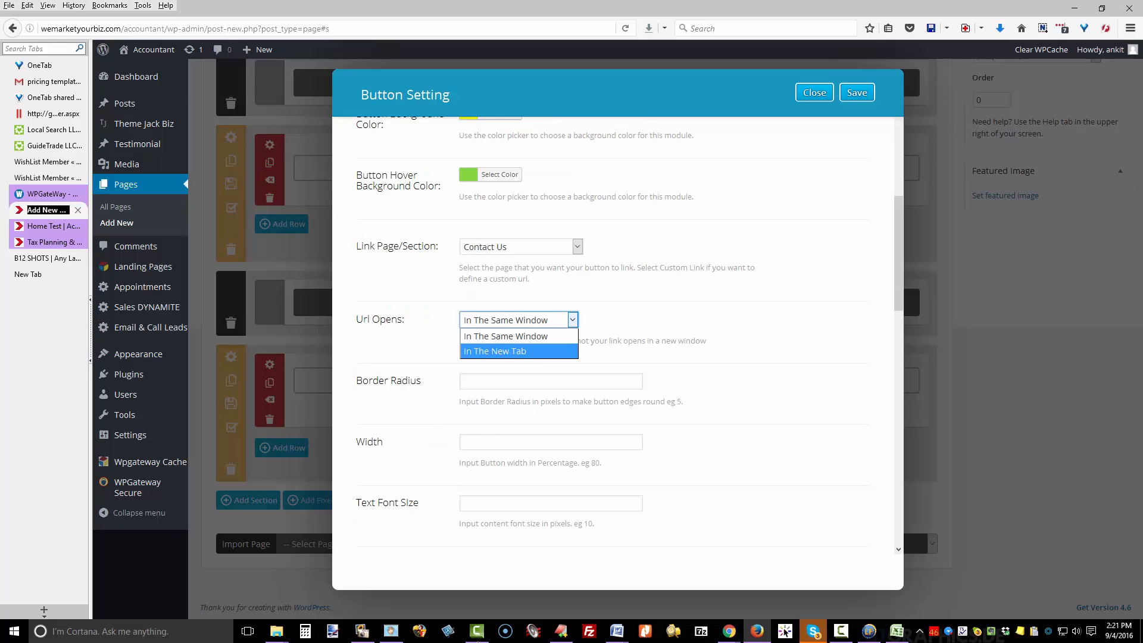
left_click(494, 351)
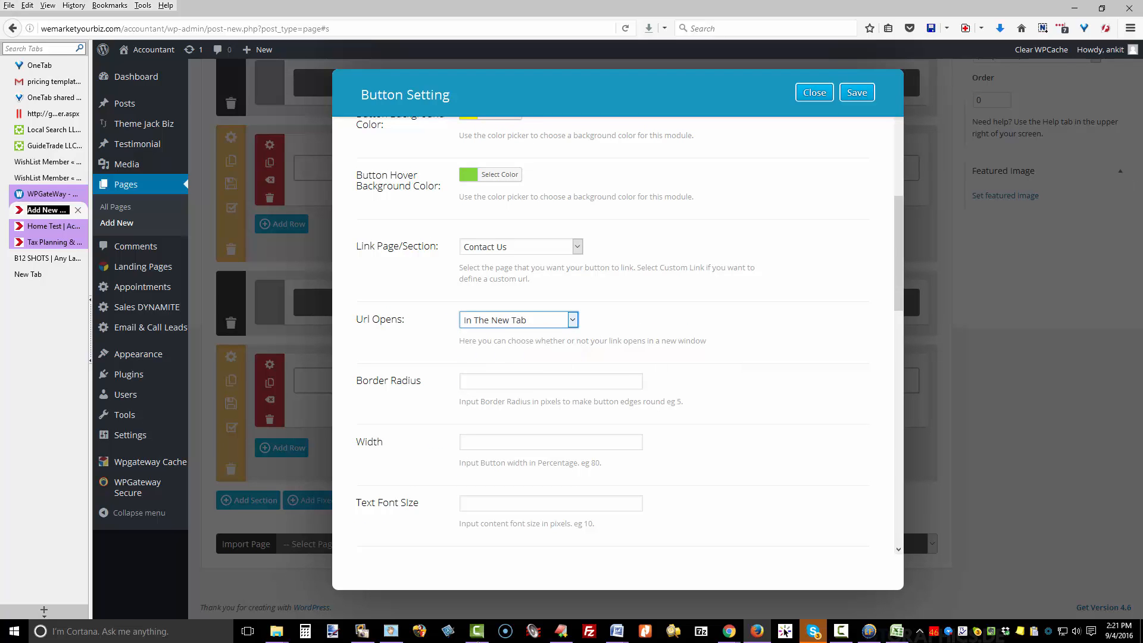
Step: Set the appointment button's border radius to 10, width to 40 and text font size to 28
left_click(494, 380)
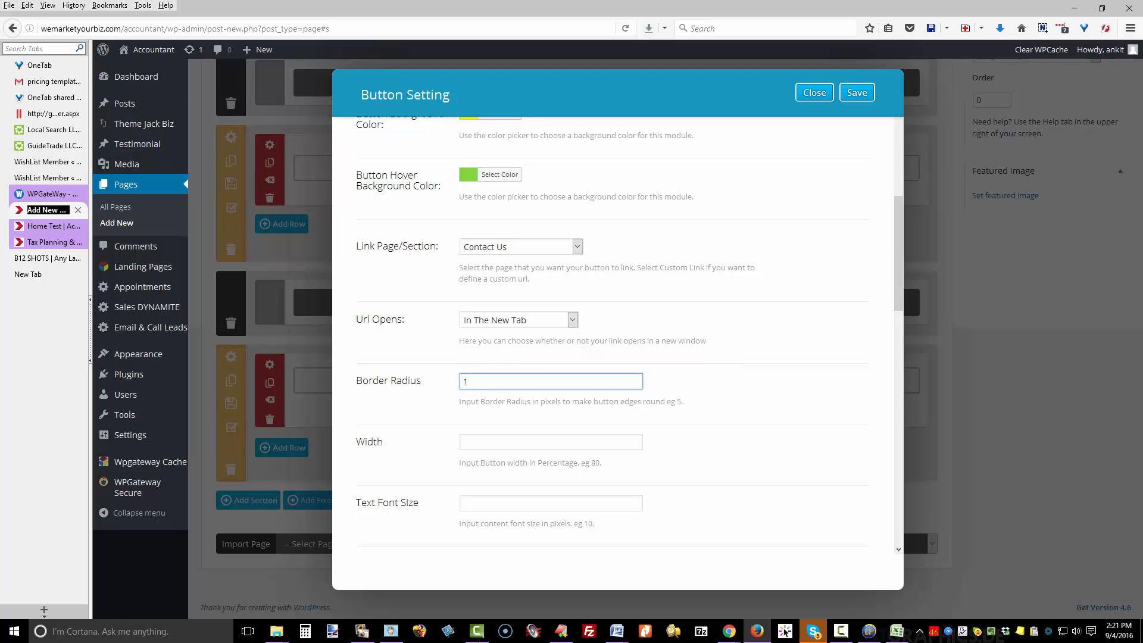
key("Tab")
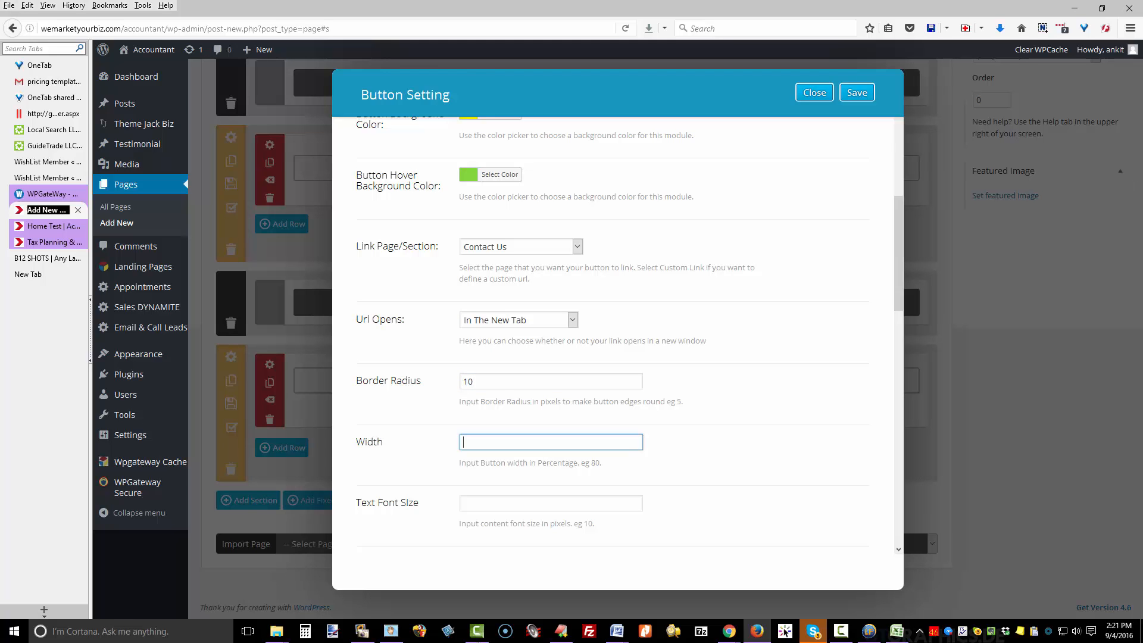
type("40")
key("Tab")
type("28")
Step: Set the appointment button's text color to white #ffffff and its text style to Bold & Italic
scroll(618, 333, "down", 2)
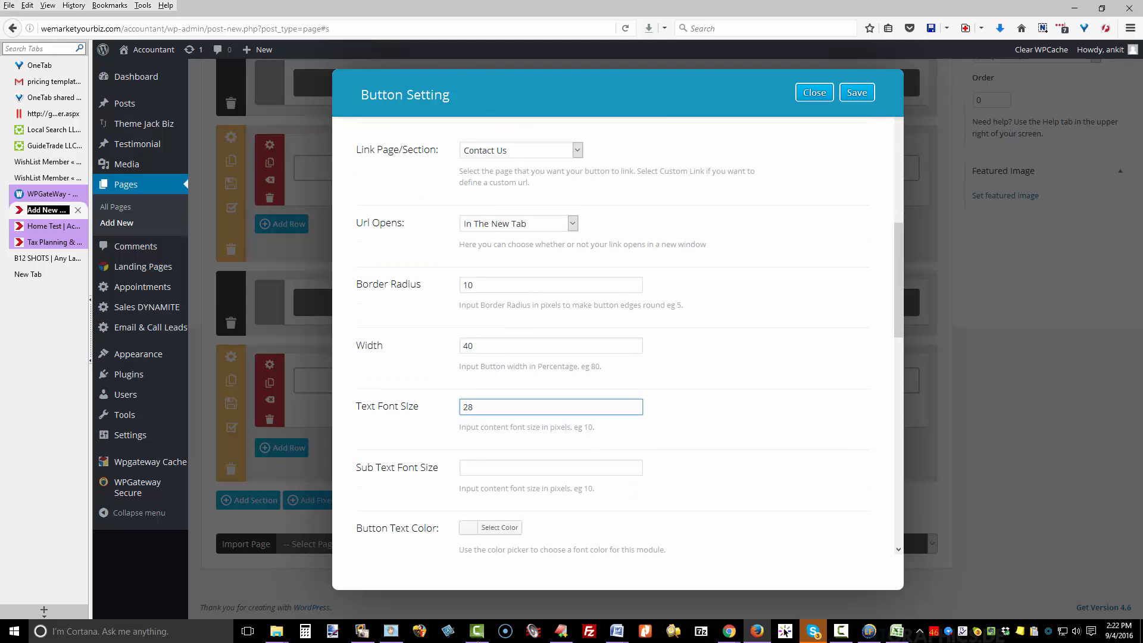
scroll(617, 333, "down", 2)
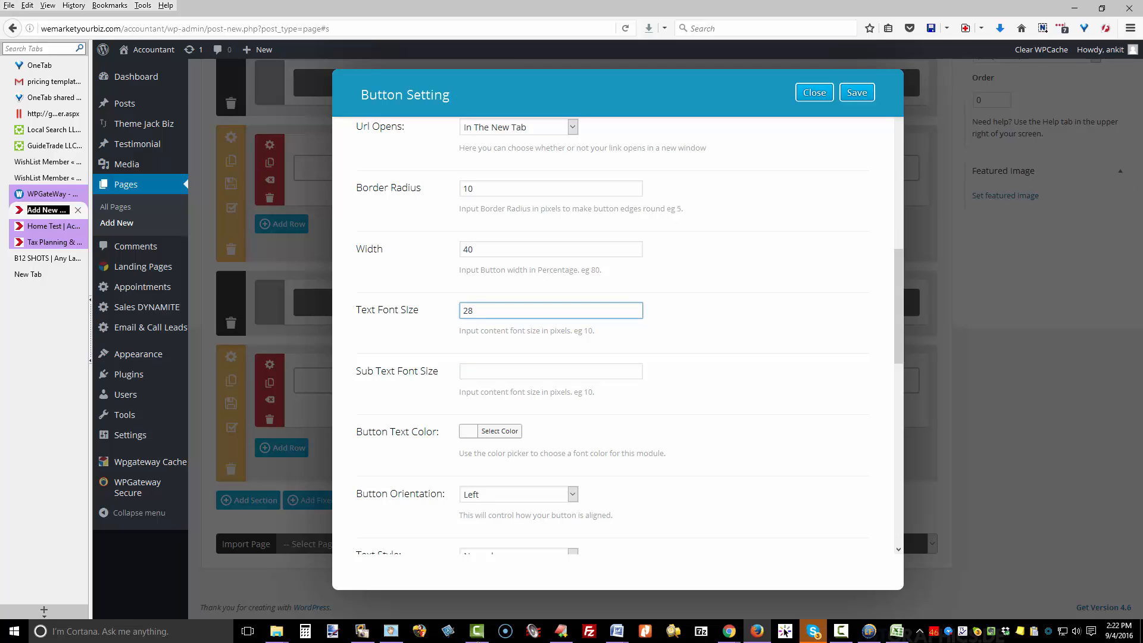
left_click(499, 430)
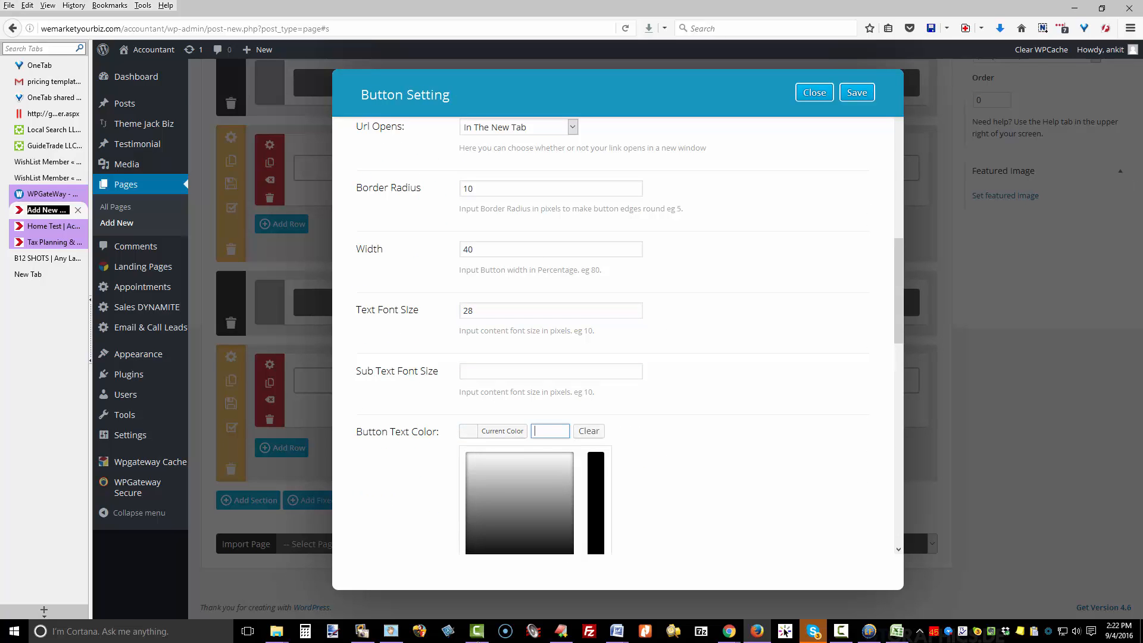
type("ffffff")
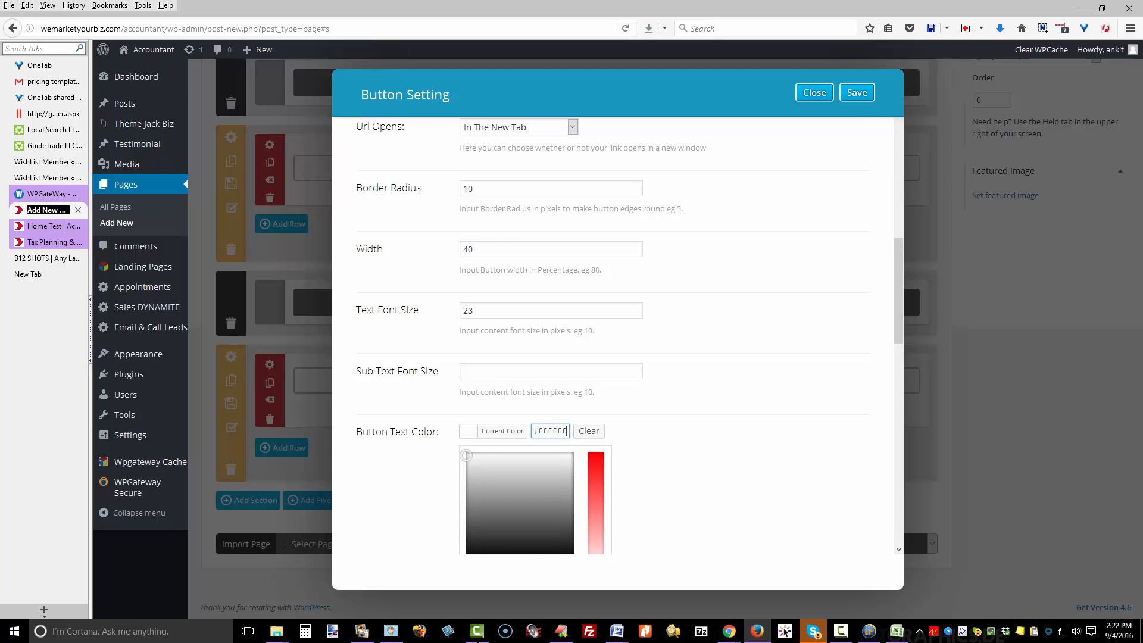
scroll(617, 334, "down", 4)
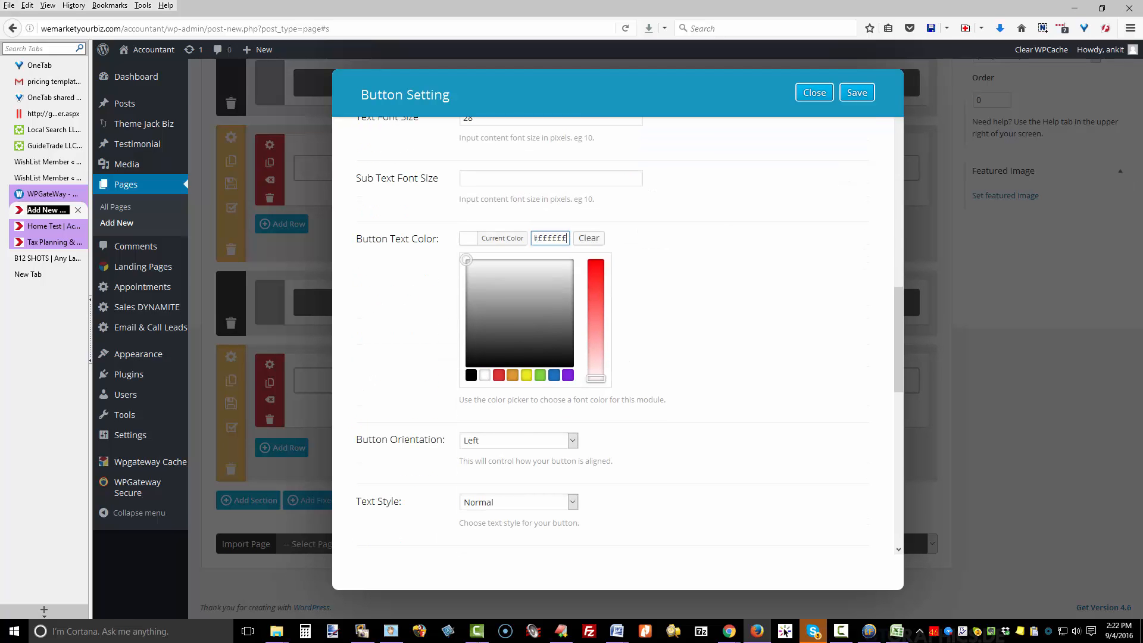
left_click(571, 502)
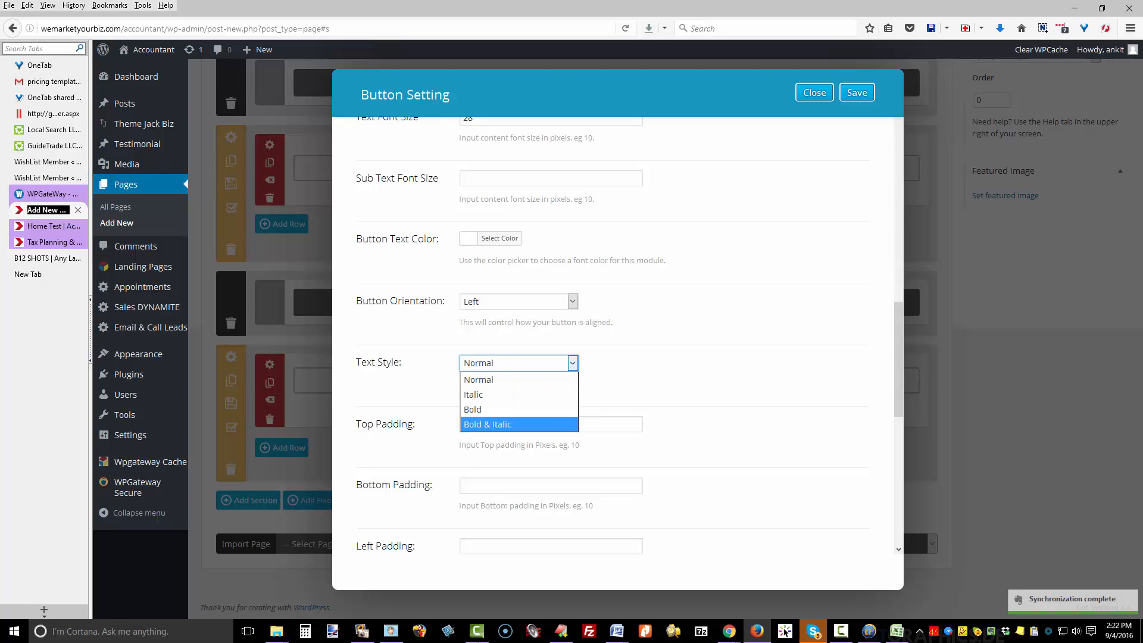
left_click(516, 425)
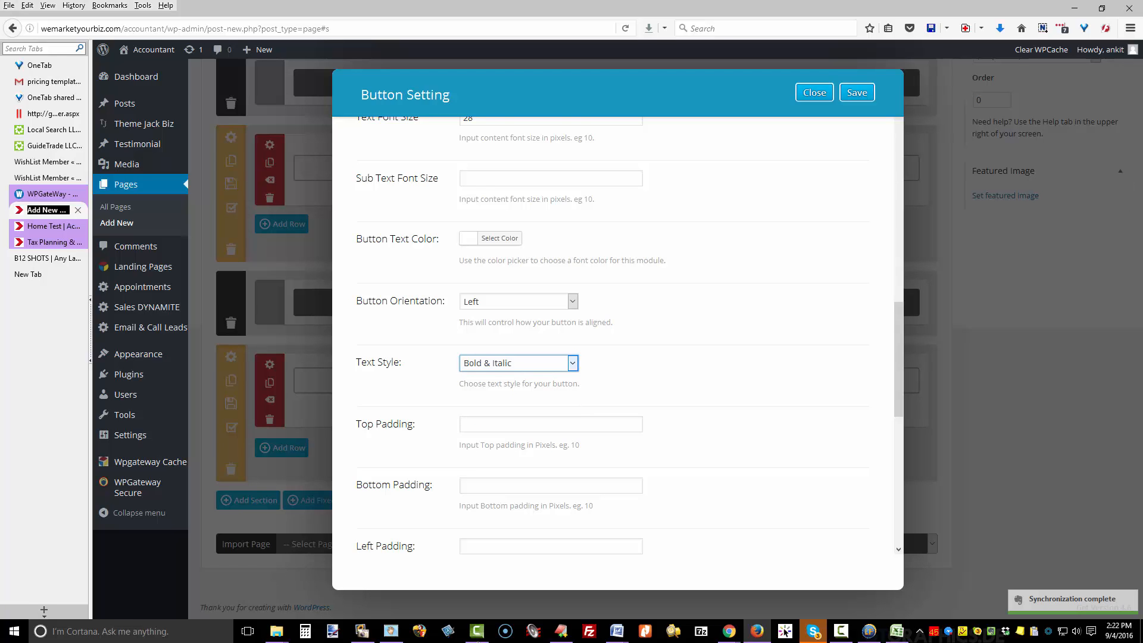
Step: Save the appointment button's settings
scroll(613, 351, "down", 3)
scroll(613, 351, "down", 3)
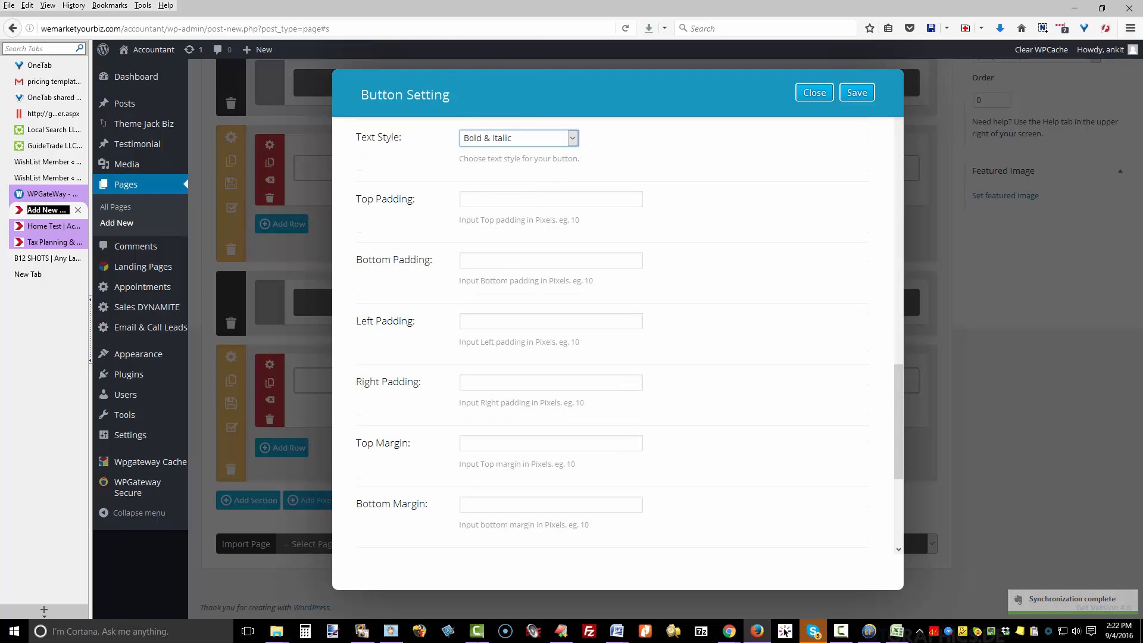
scroll(613, 351, "up", 10)
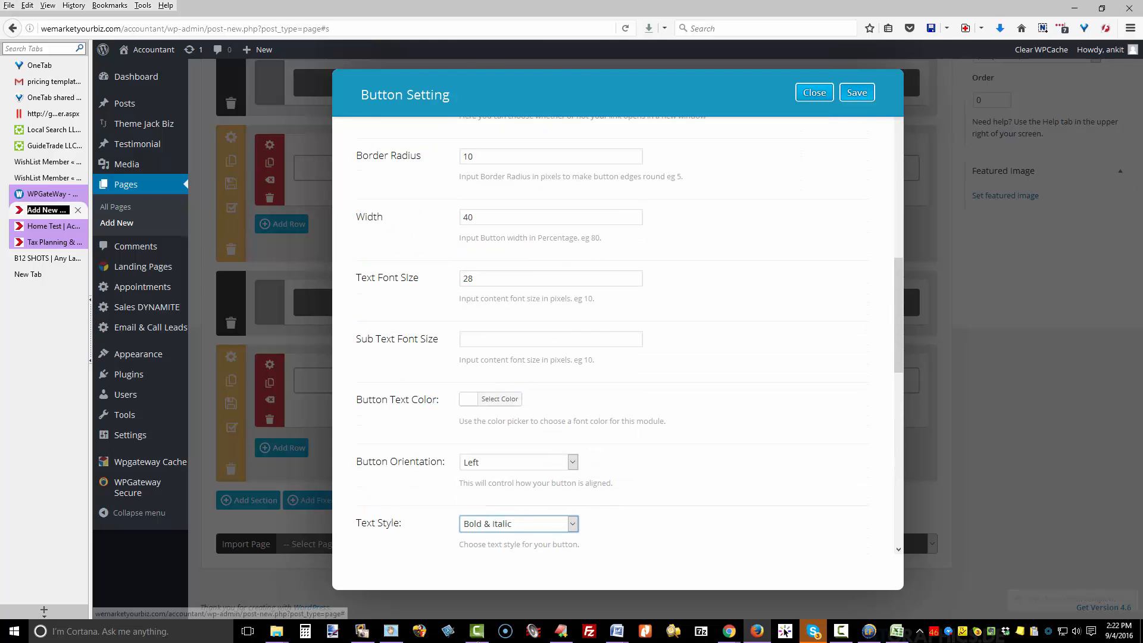
left_click(857, 93)
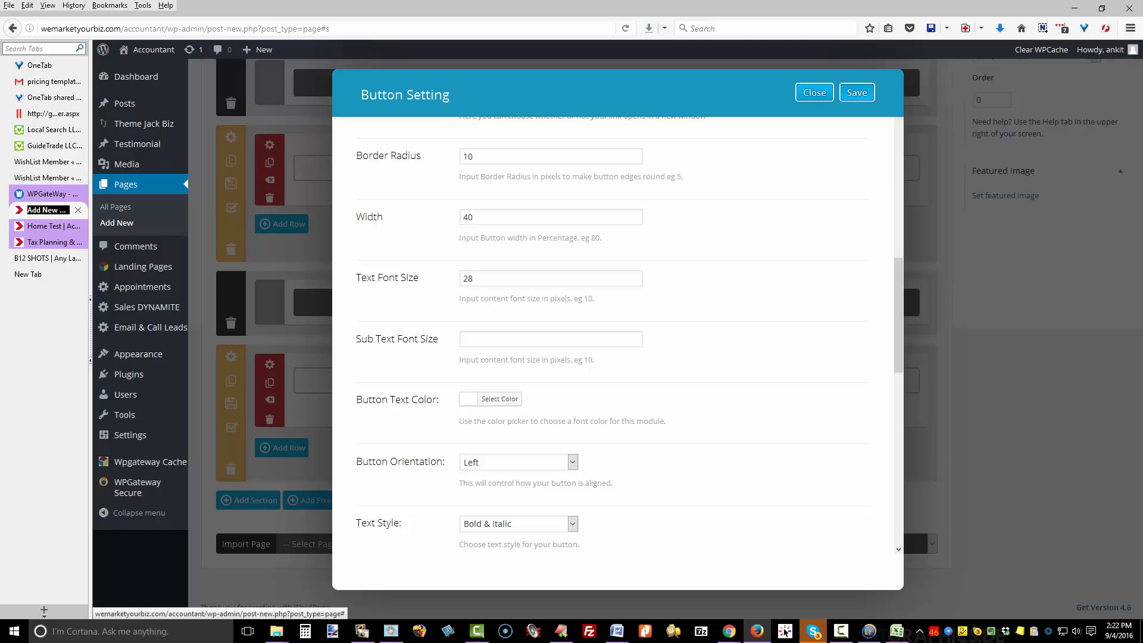
Step: Publish the home test test page and preview it
scroll(595, 357, "up", 4)
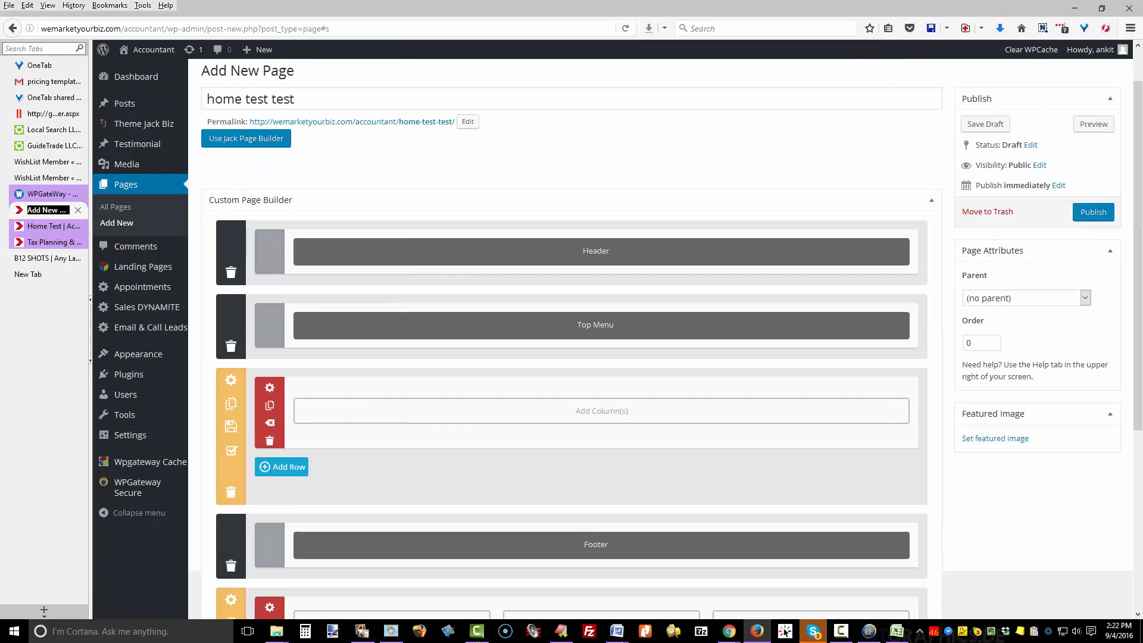
scroll(595, 357, "up", 1)
left_click(1092, 260)
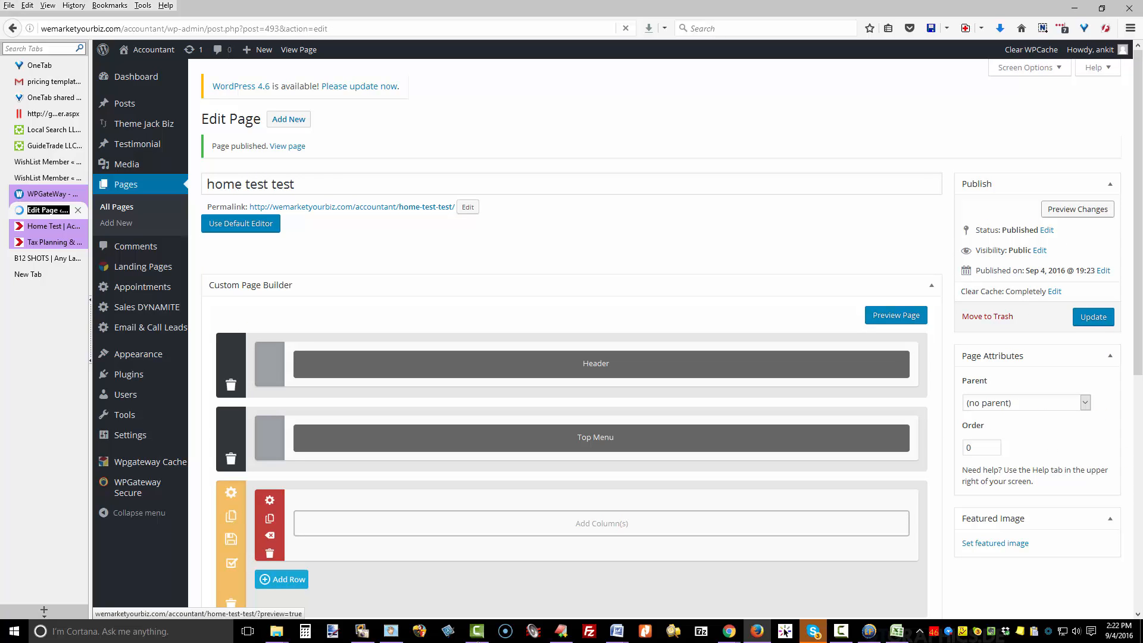
left_click(1077, 208)
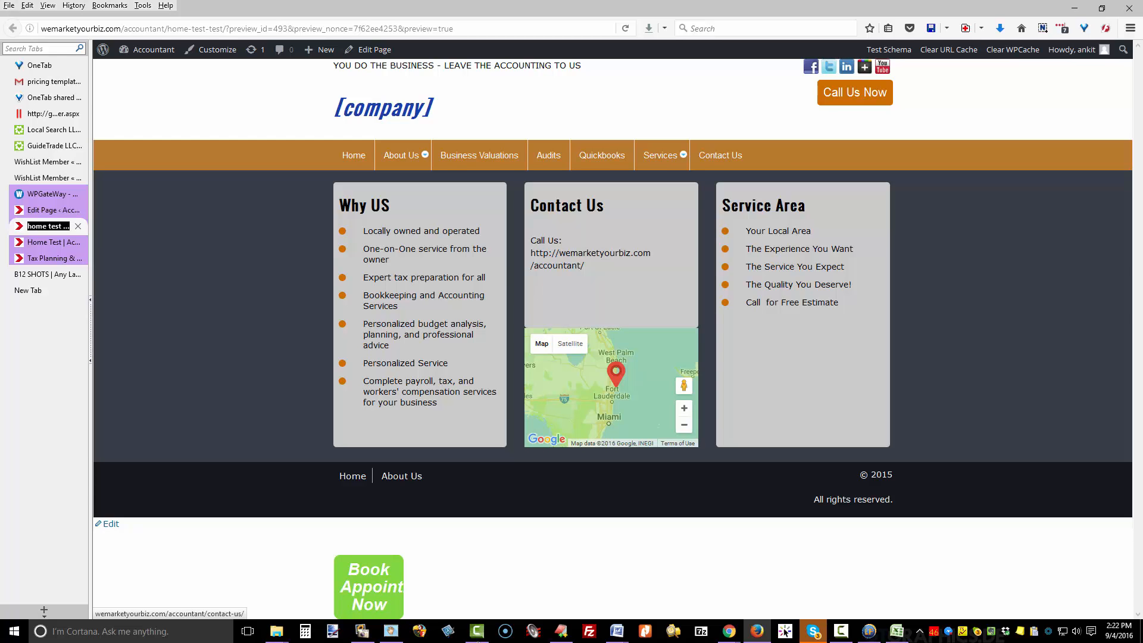
Step: Capture the Why US column as an image to check its dimensions, and close the image folder and ScreenHunter
left_click_drag(334, 192, 507, 398)
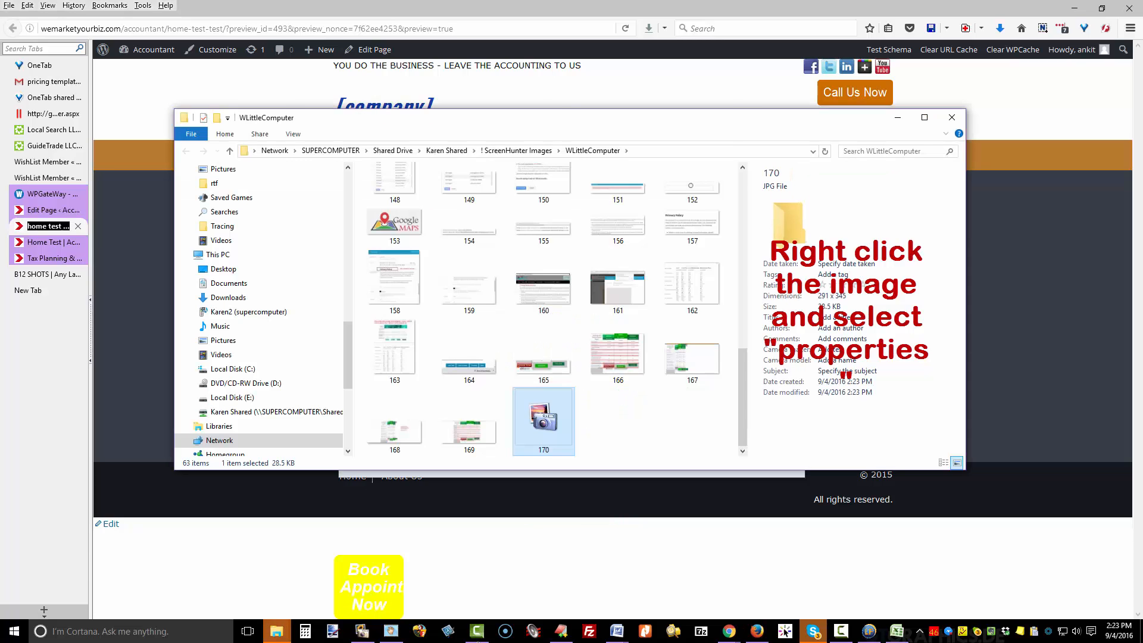
right_click(542, 417)
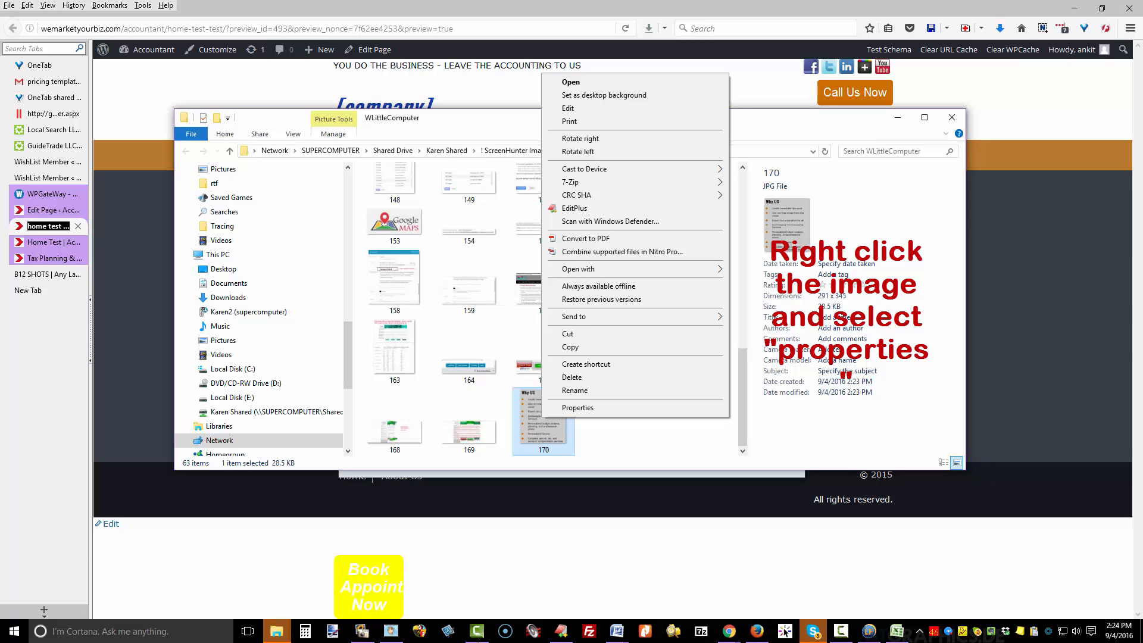
left_click(951, 118)
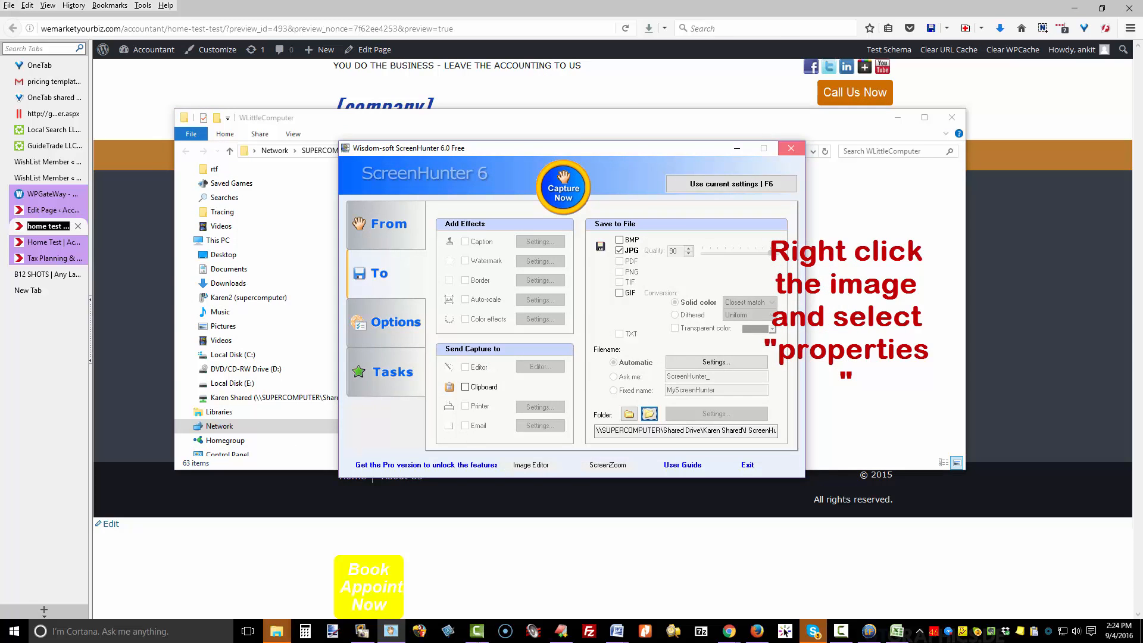
left_click(791, 148)
left_click(951, 118)
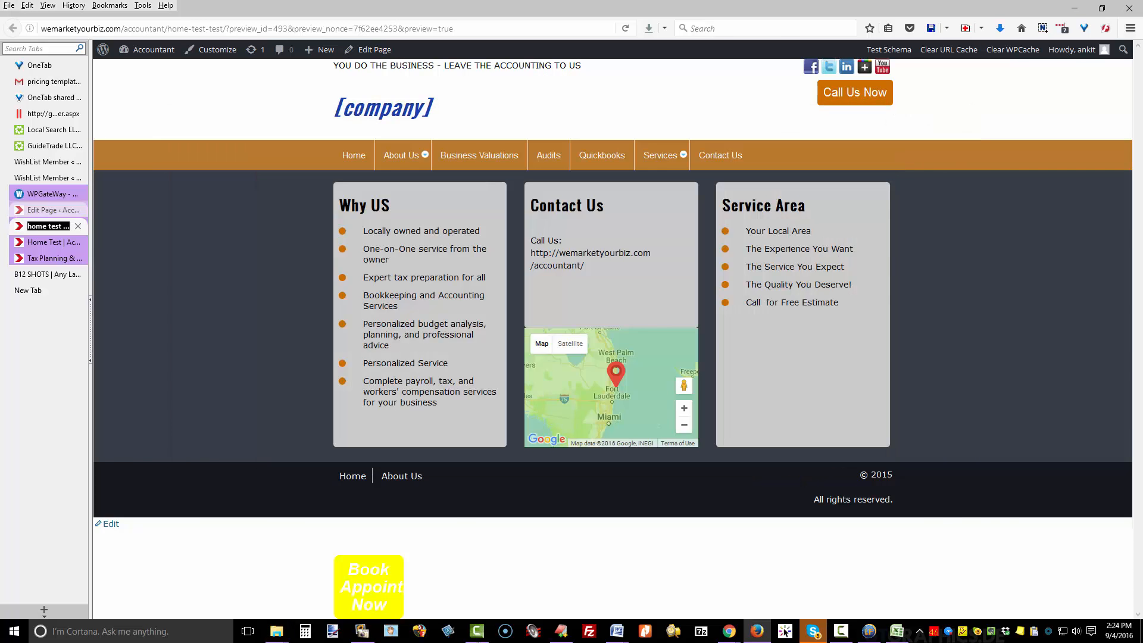
Step: Change the appointment button's background color to red and its width to 100, and preview the updated page
left_click(47, 210)
scroll(572, 339, "down", 6)
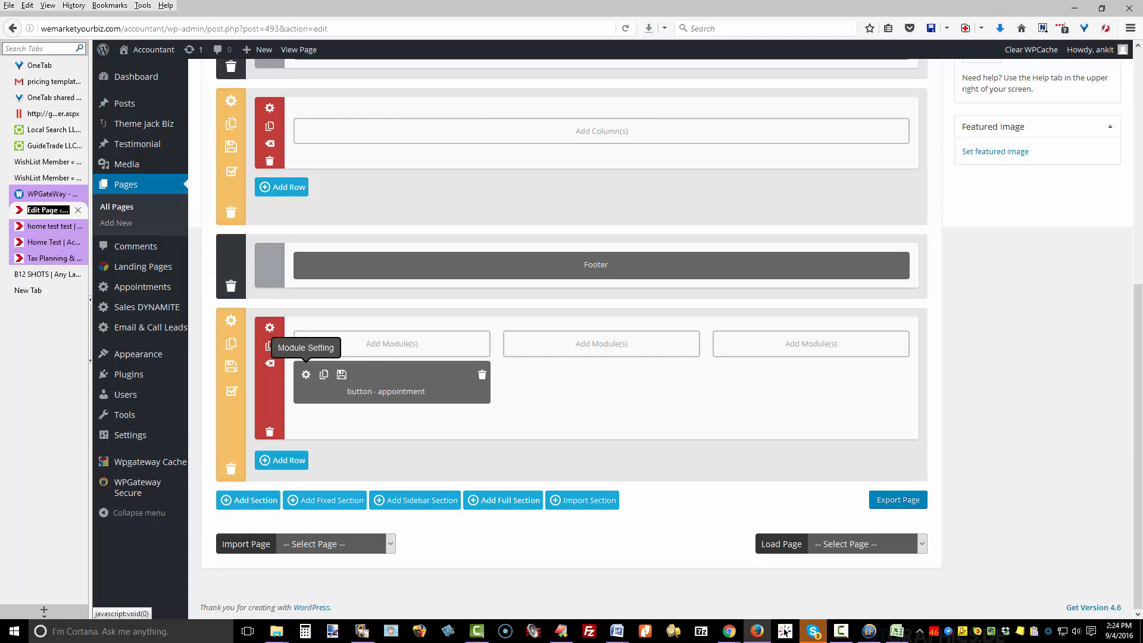
scroll(305, 374, "up", 1)
left_click(306, 384)
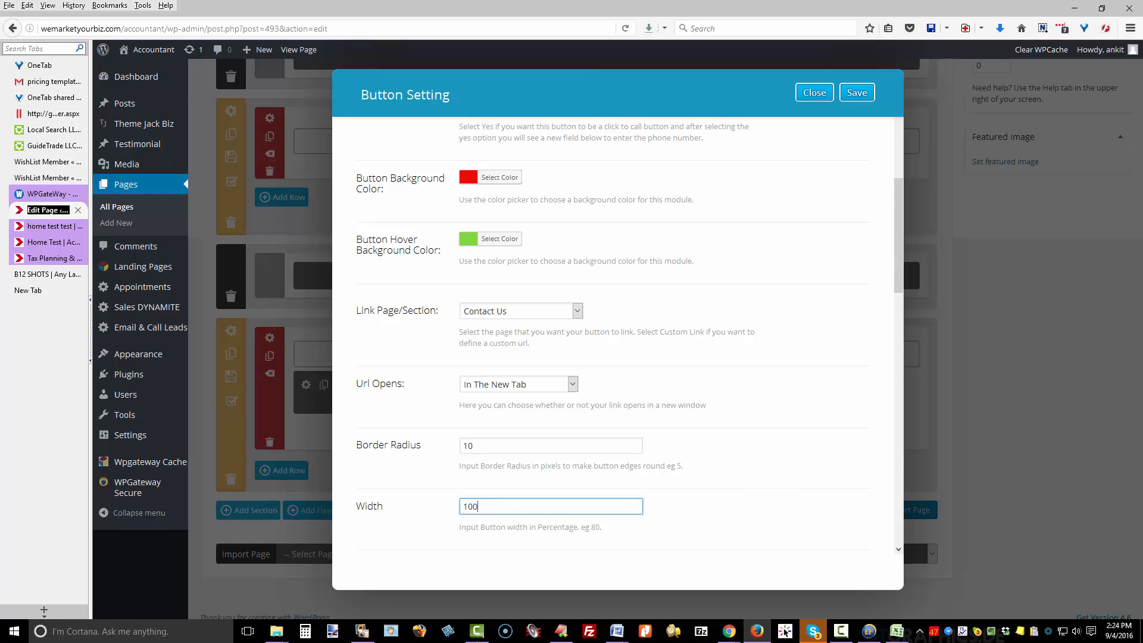
scroll(617, 351, "up", 4)
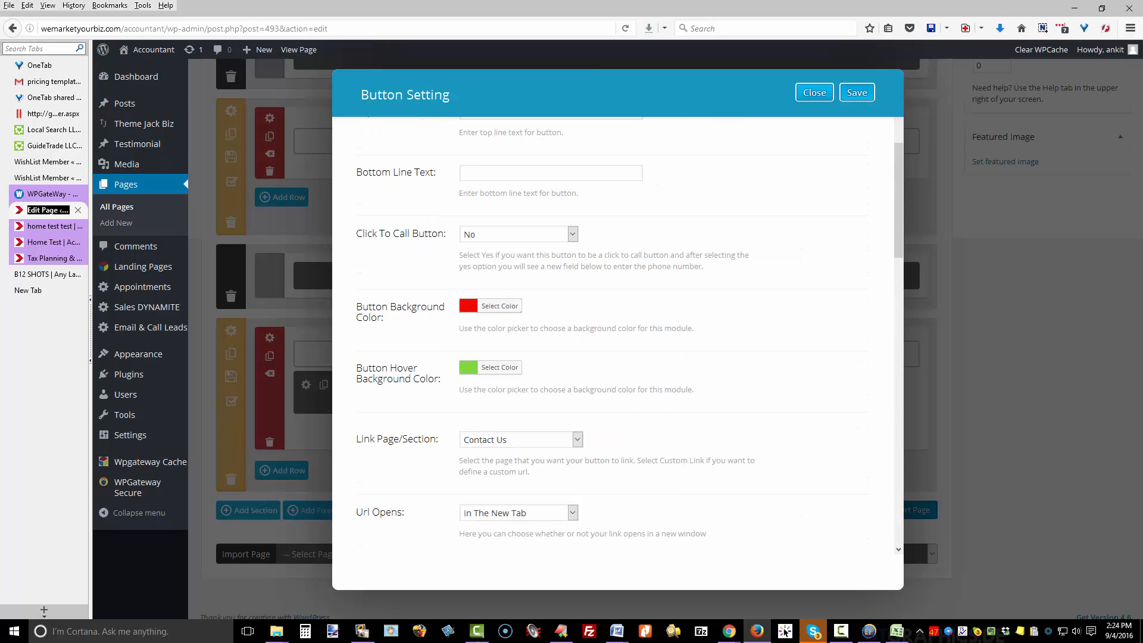
left_click(856, 92)
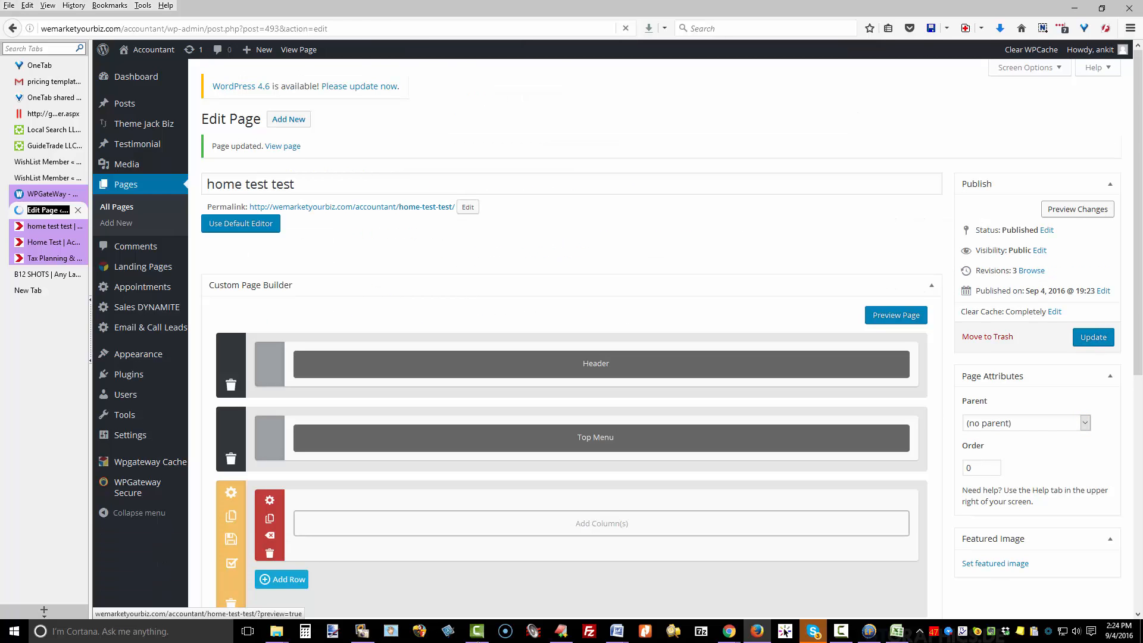
left_click(1077, 209)
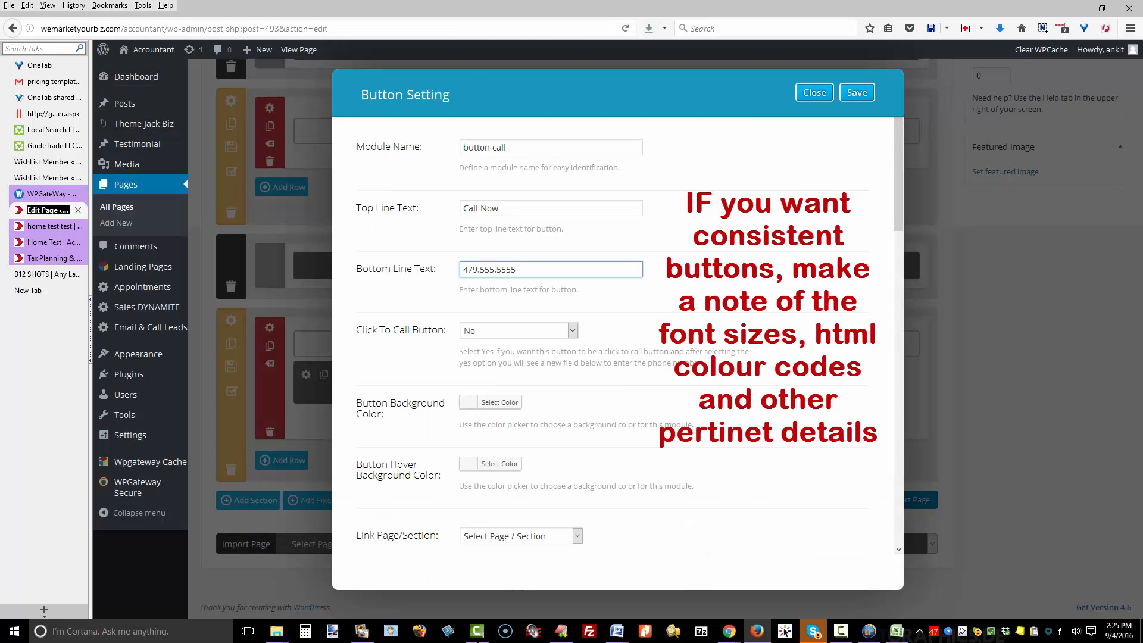
Step: Make the call button a click-to-call button and set its background color to green
left_click(572, 331)
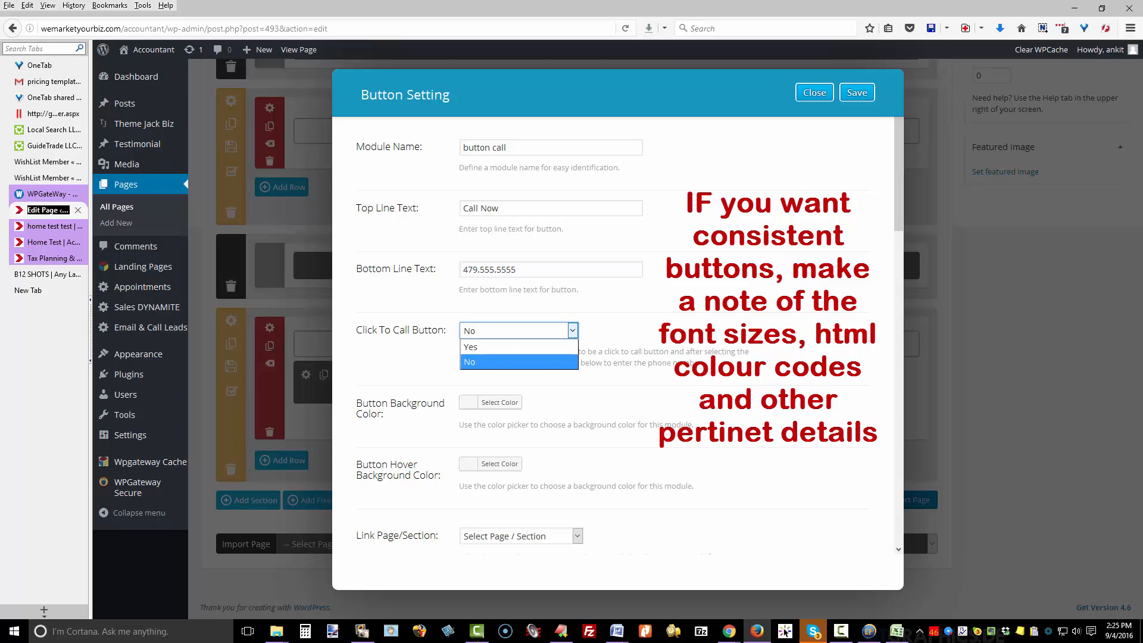
key("Return")
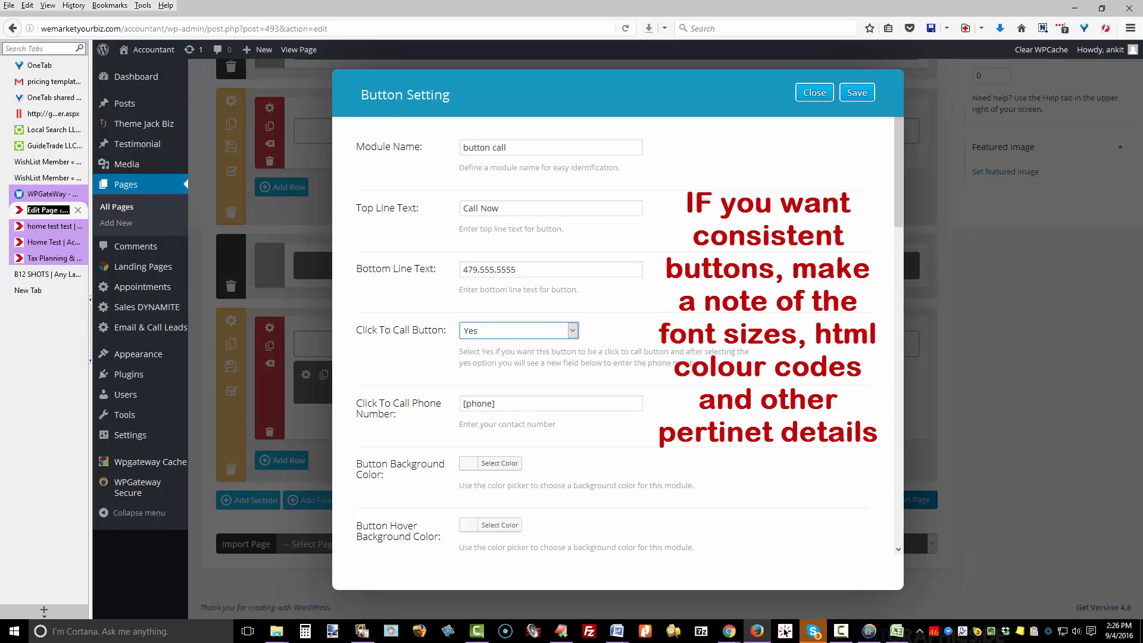
left_click(499, 463)
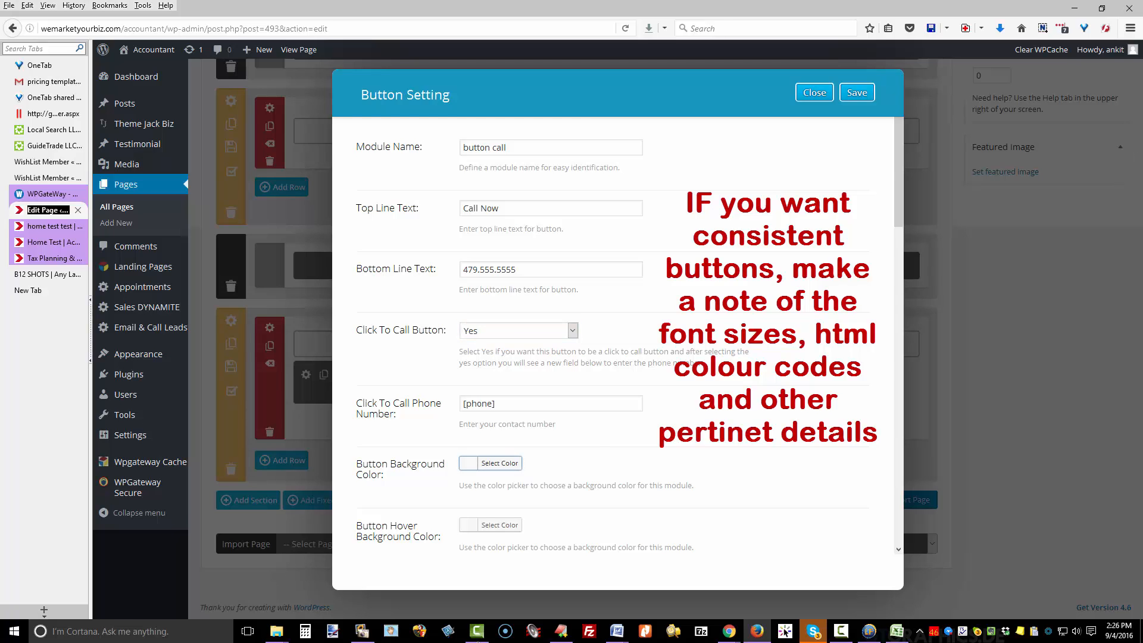
scroll(613, 336, "down", 2)
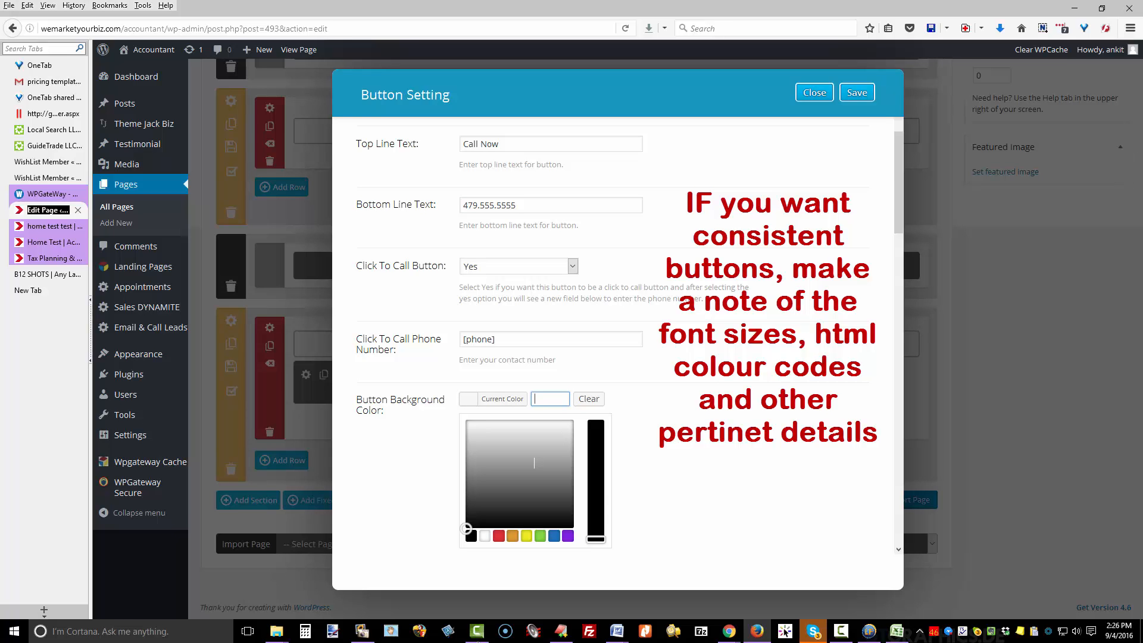
type("#1e73be")
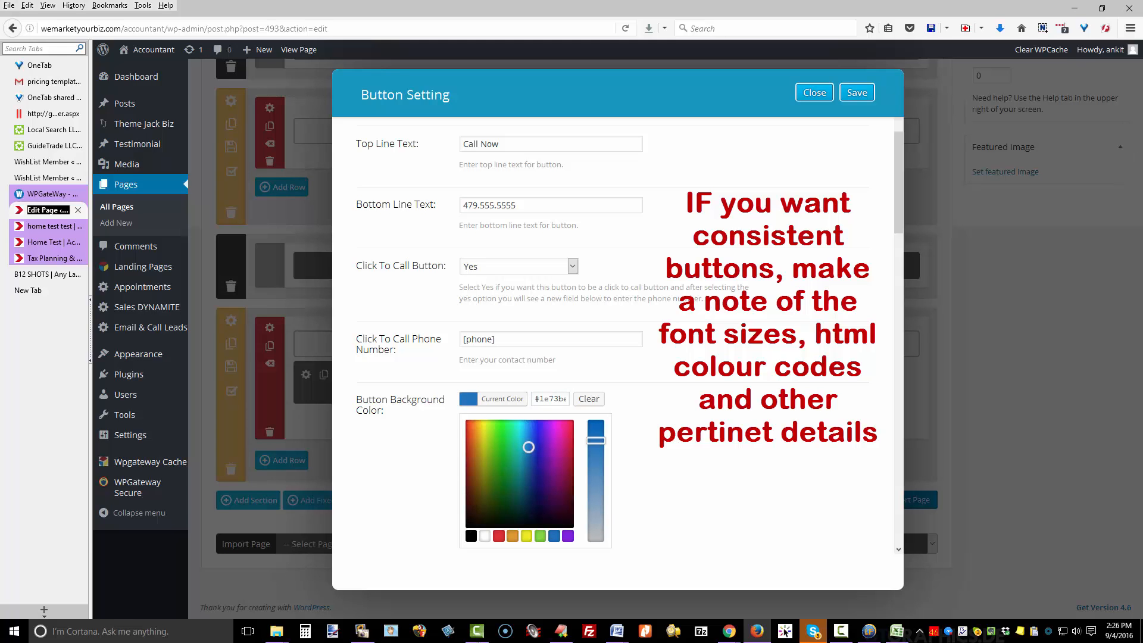
left_click_drag(529, 447, 500, 448)
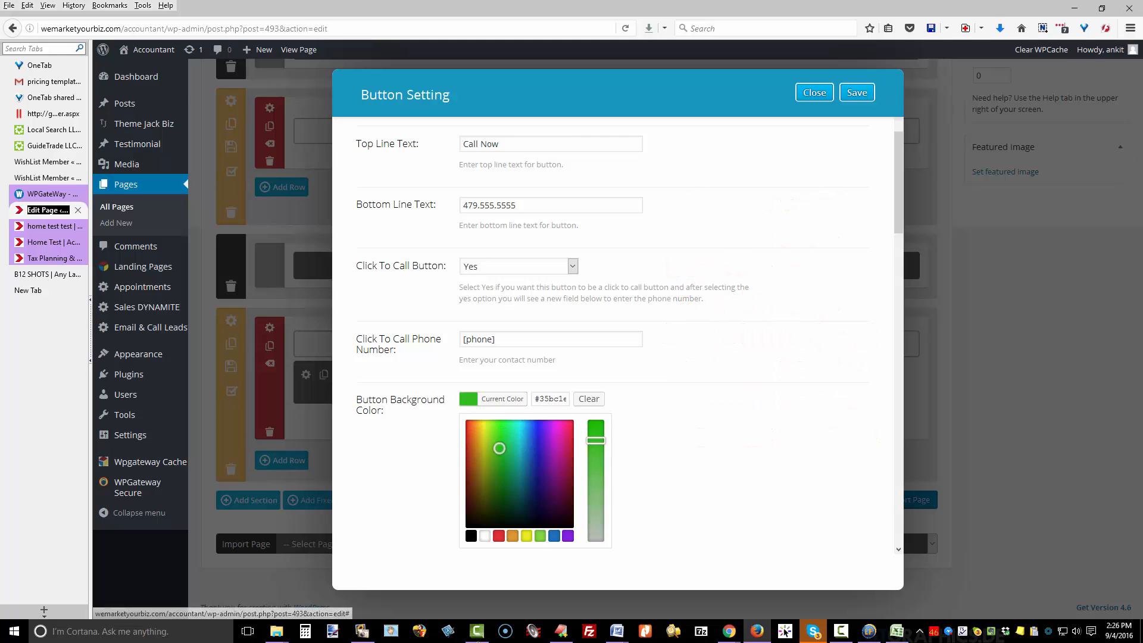
left_click(694, 449)
Step: Set the call button's hover background color to purple and dismiss the Pixie color picker
scroll(694, 450, "down", 2)
left_click(499, 366)
left_click(513, 501)
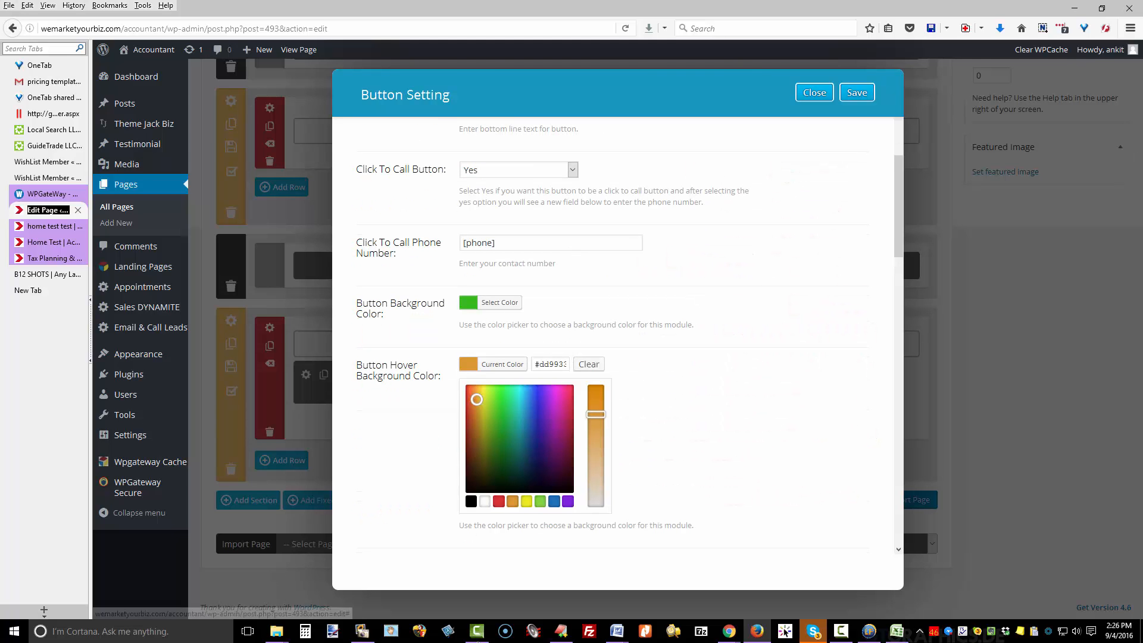
left_click_drag(476, 399, 550, 421)
left_click(652, 444)
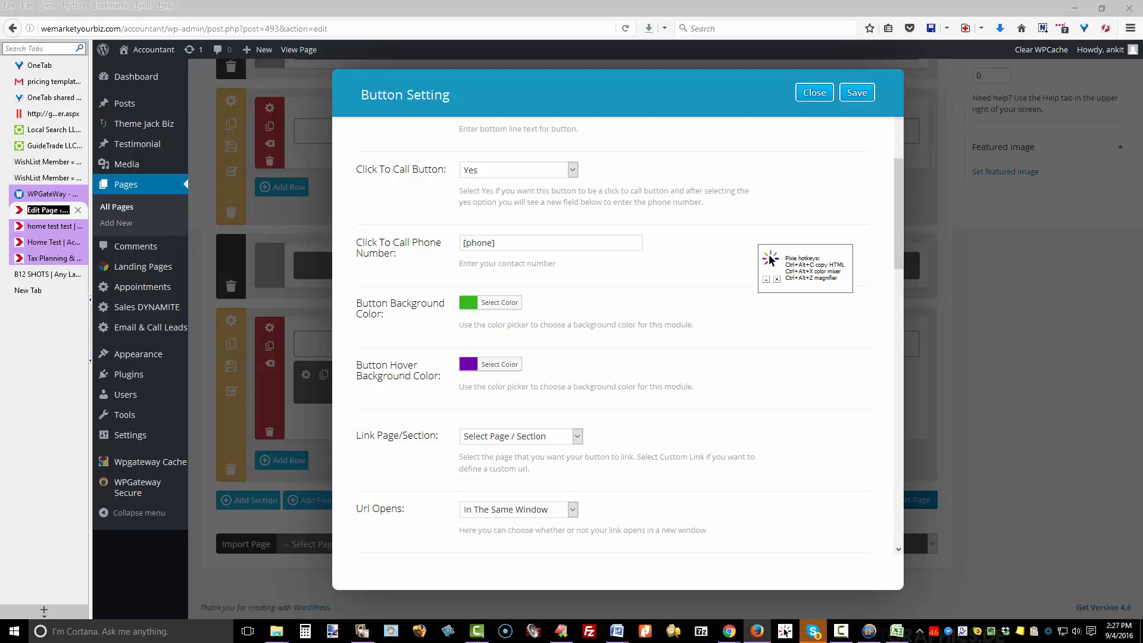
left_click(777, 280)
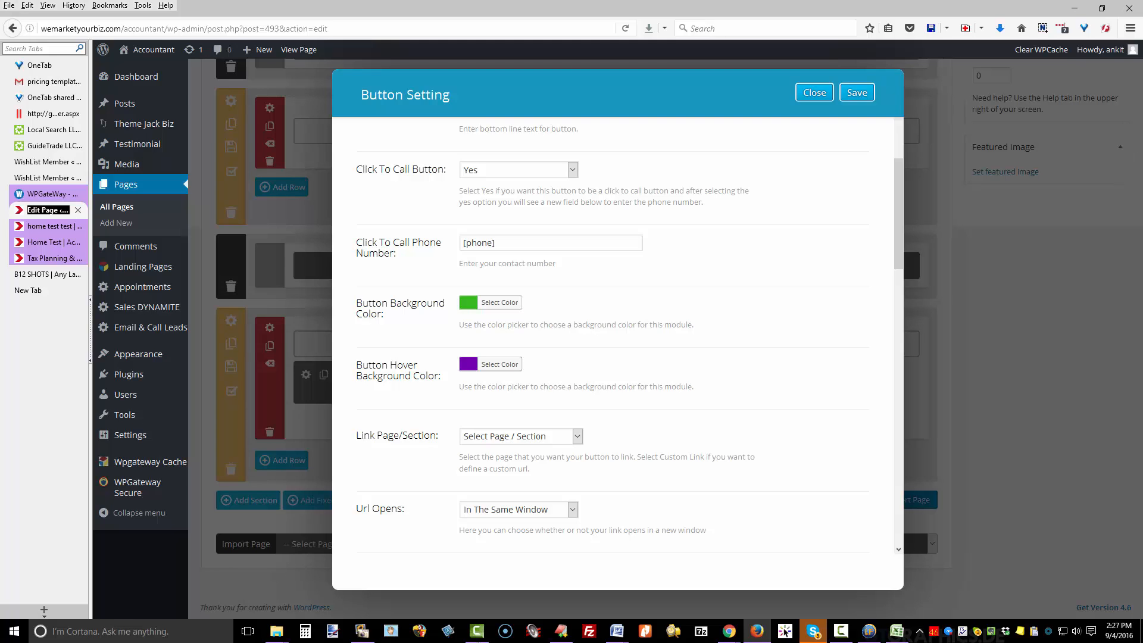
Step: Set the call button's width to 100 percent and its text font size to 28
scroll(617, 351, "down", 2)
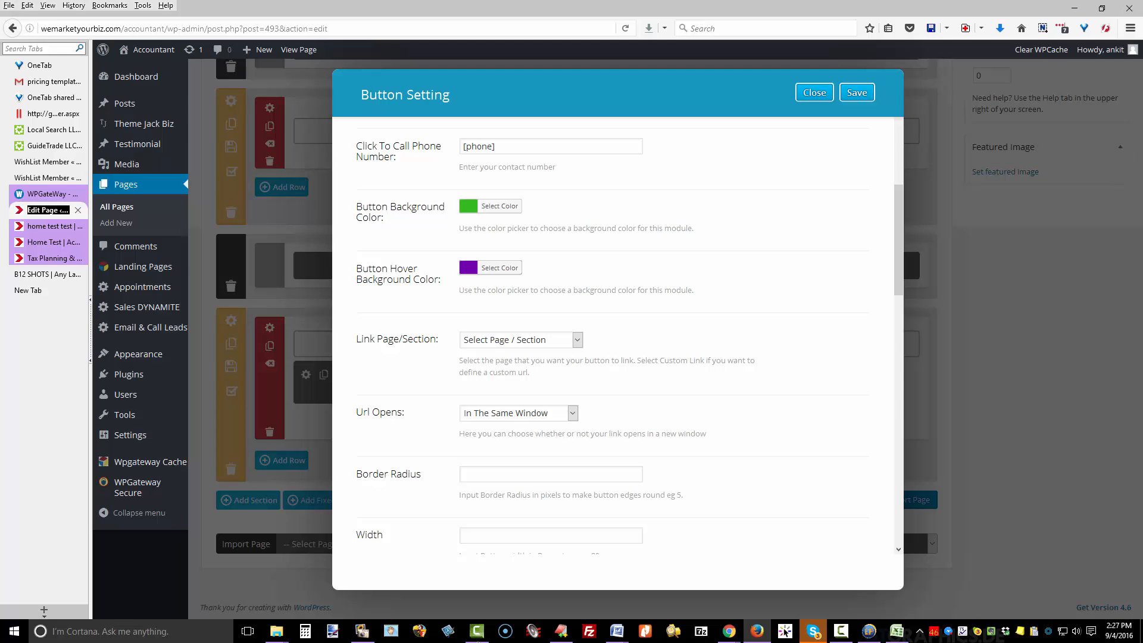
scroll(618, 333, "down", 5)
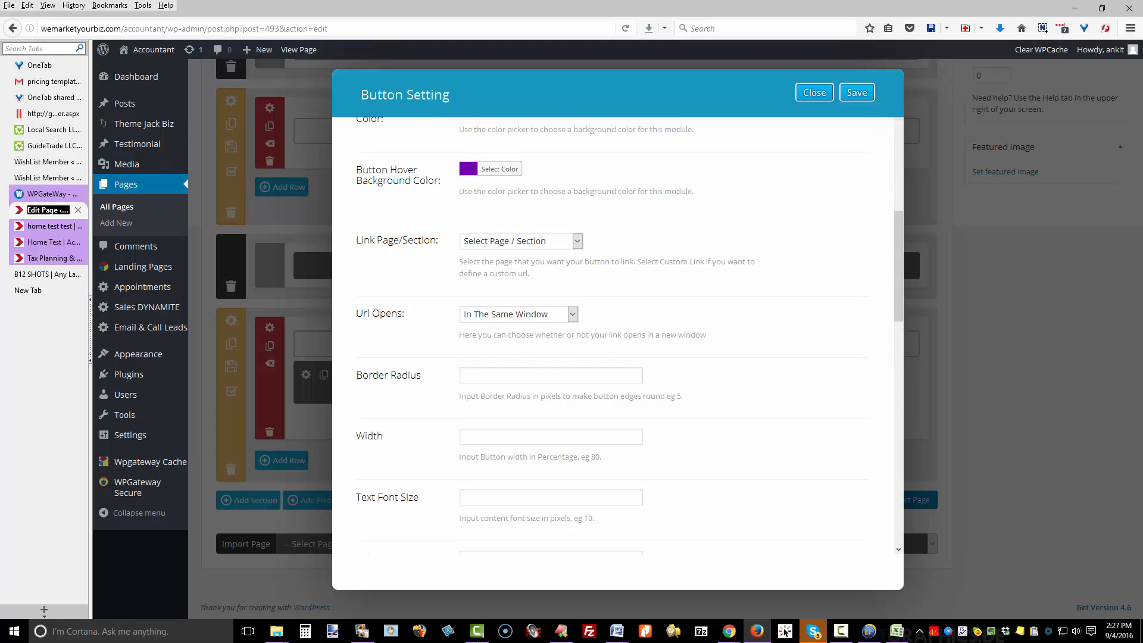
left_click(523, 278)
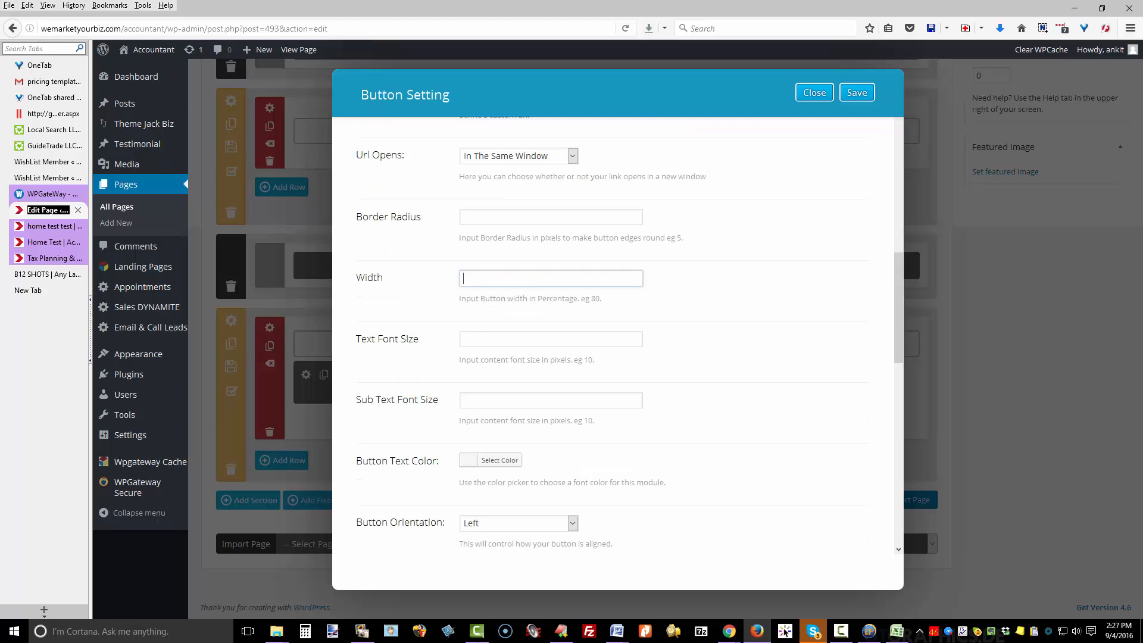
type("100")
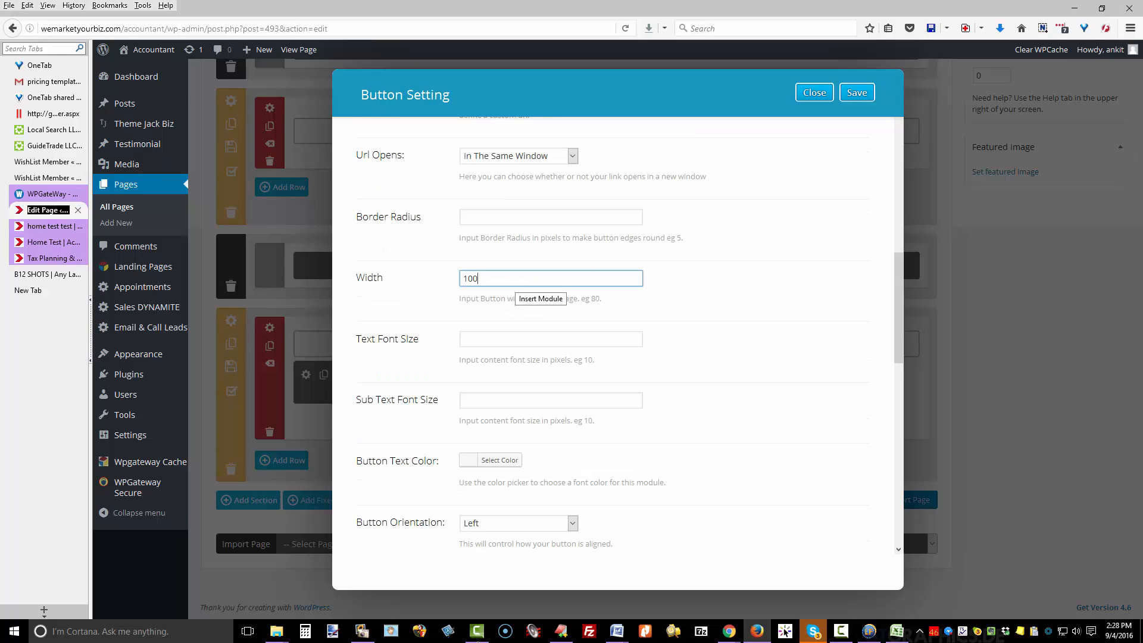
key("Tab")
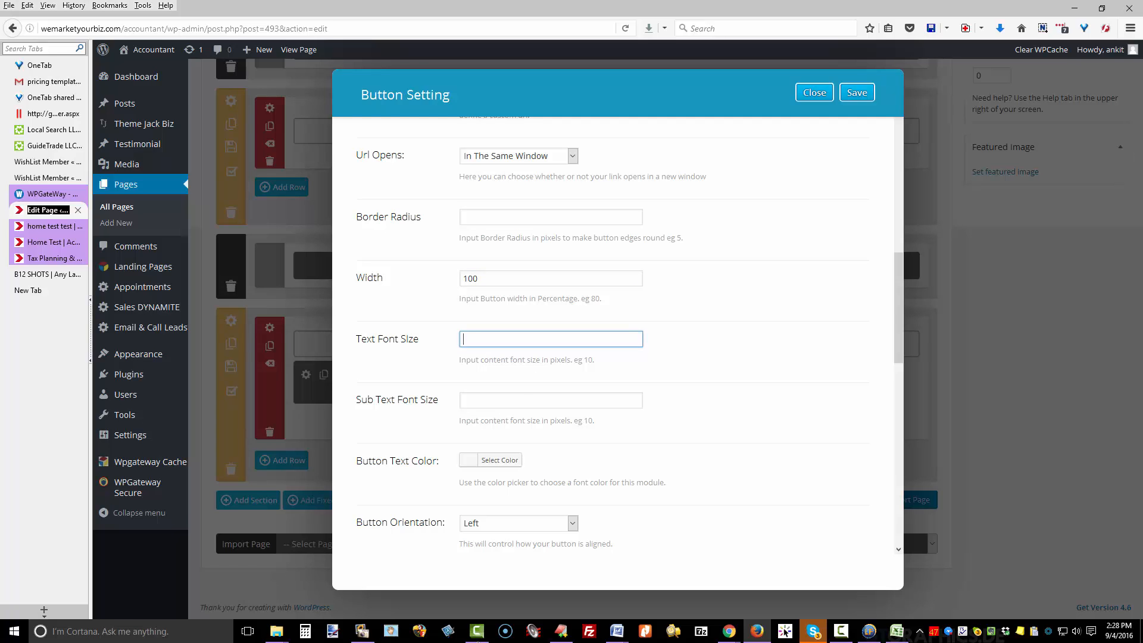
type("28")
key("Tab")
key("Tab")
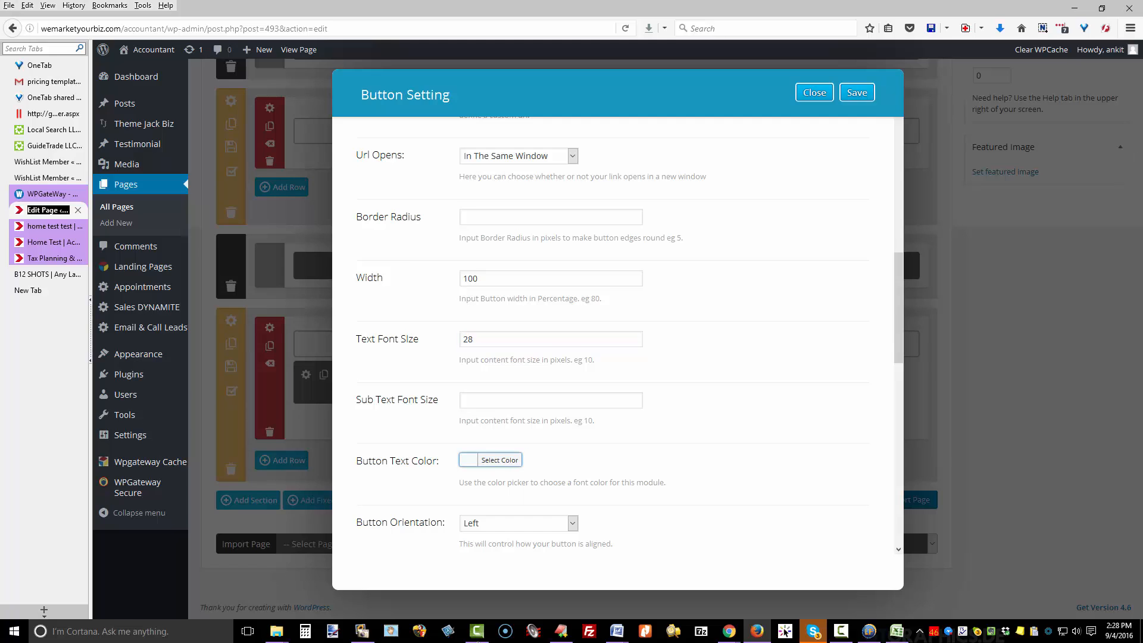
Step: Center the call button and set its text style to Bold & Italic
key("Tab")
key("Tab")
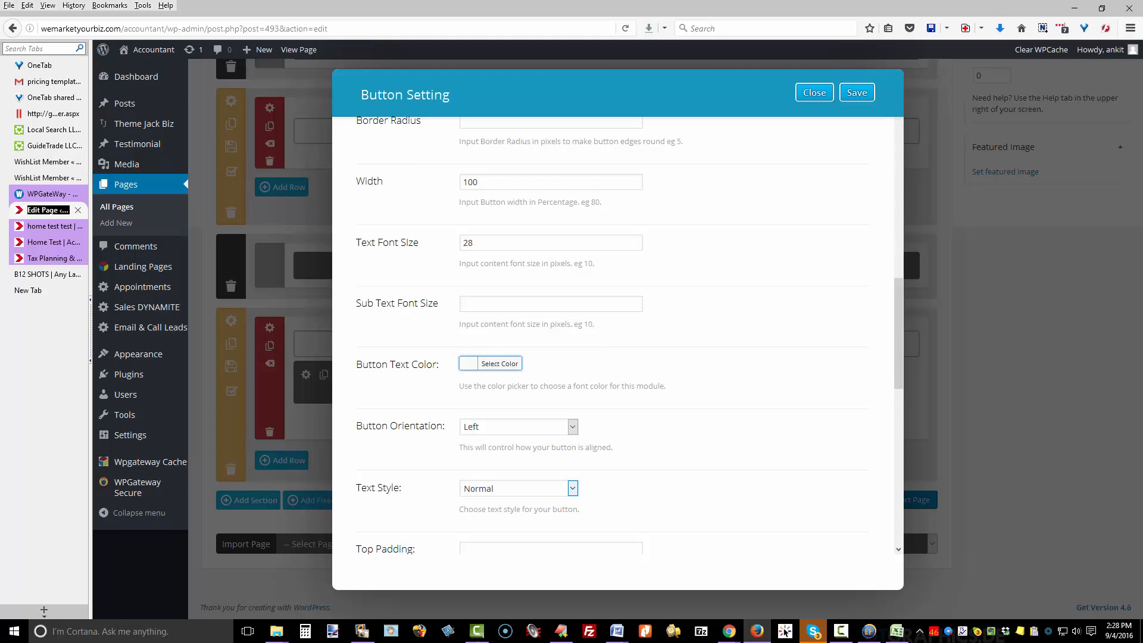
left_click(536, 426)
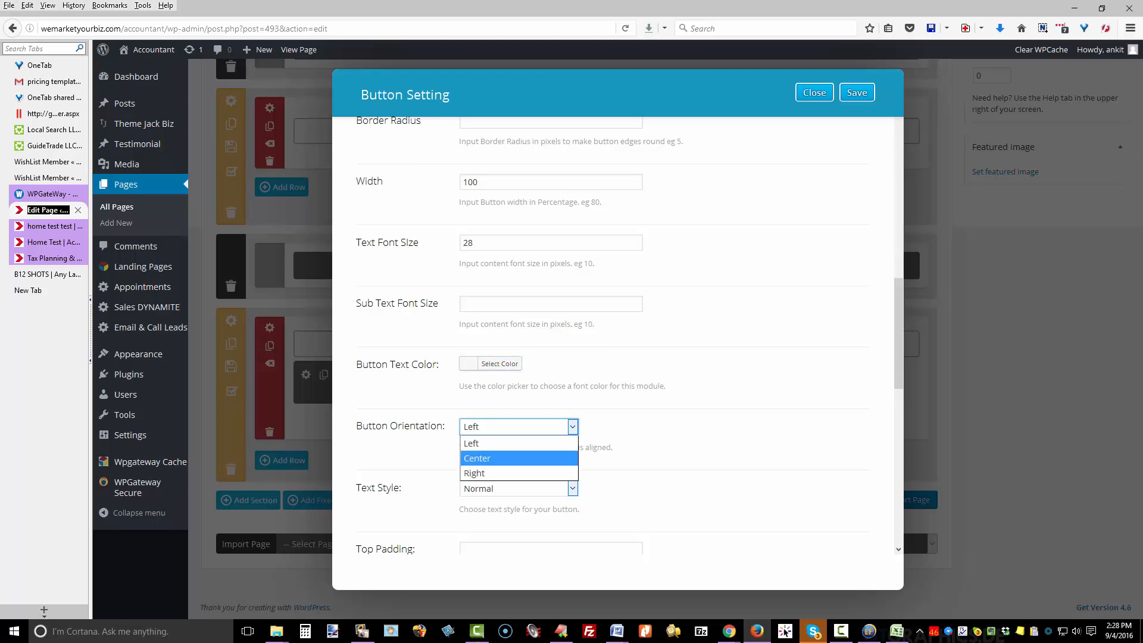
left_click(518, 458)
left_click(518, 489)
left_click(518, 548)
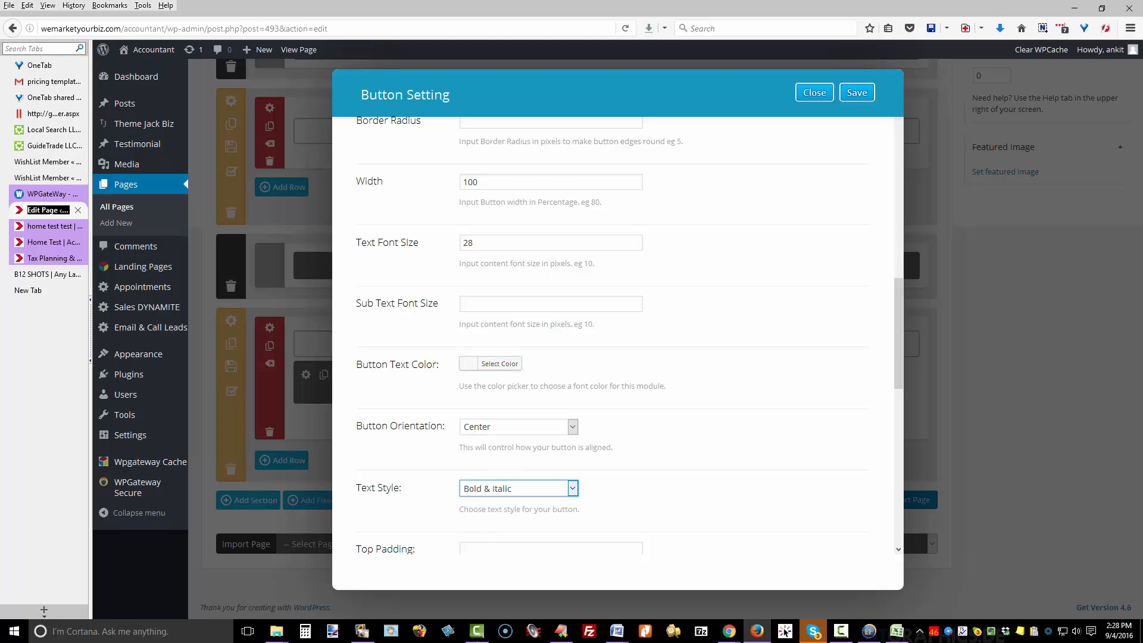
Step: Look over the call button's padding options and save its settings
scroll(619, 333, "down", 2)
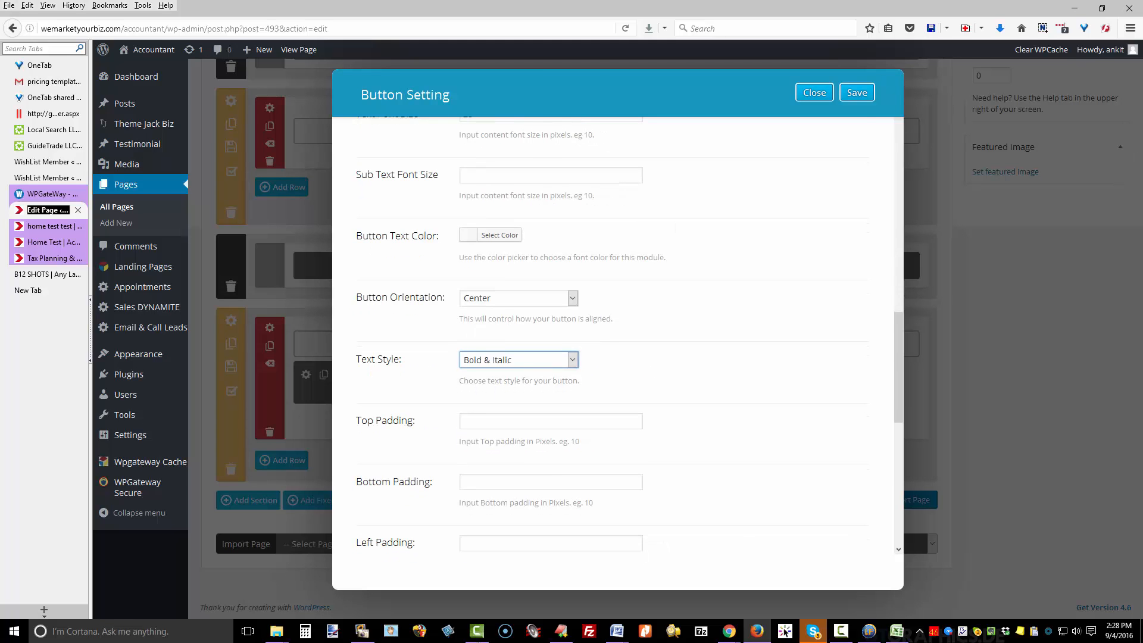
scroll(619, 333, "down", 3)
scroll(619, 334, "up", 3)
left_click(856, 92)
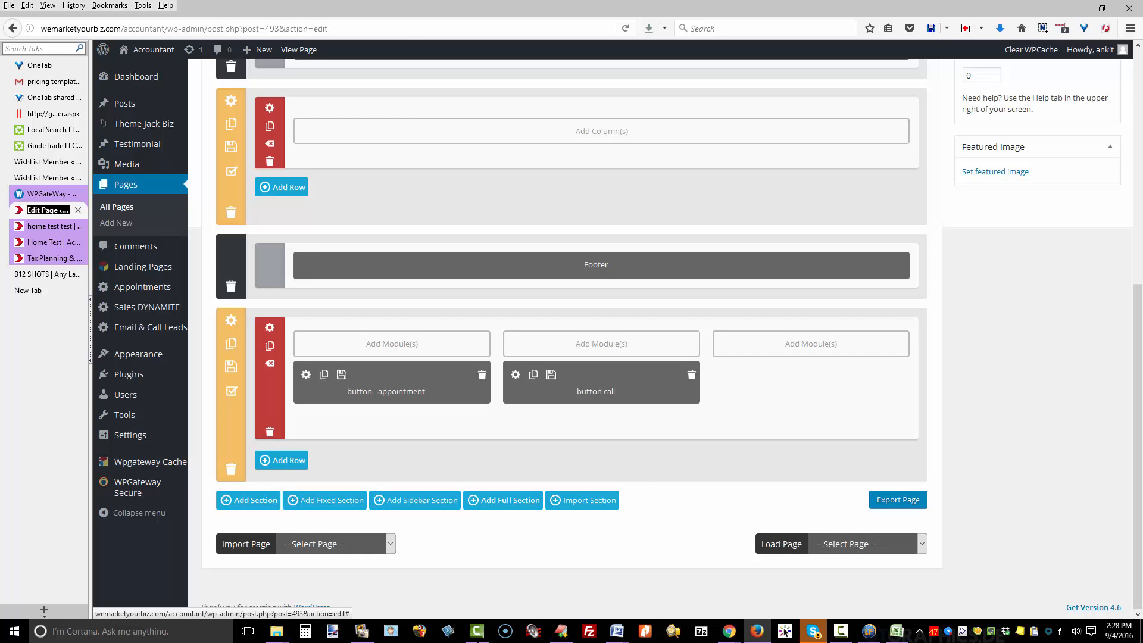
Step: Update the home test test page and preview the changes
scroll(619, 333, "up", 3)
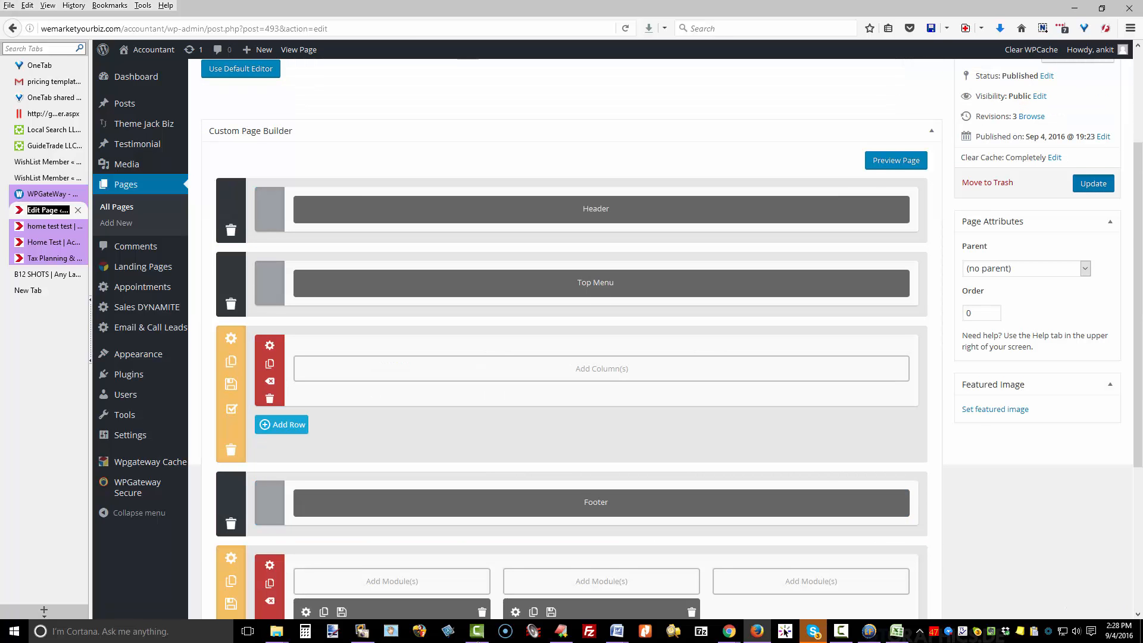
left_click(1093, 184)
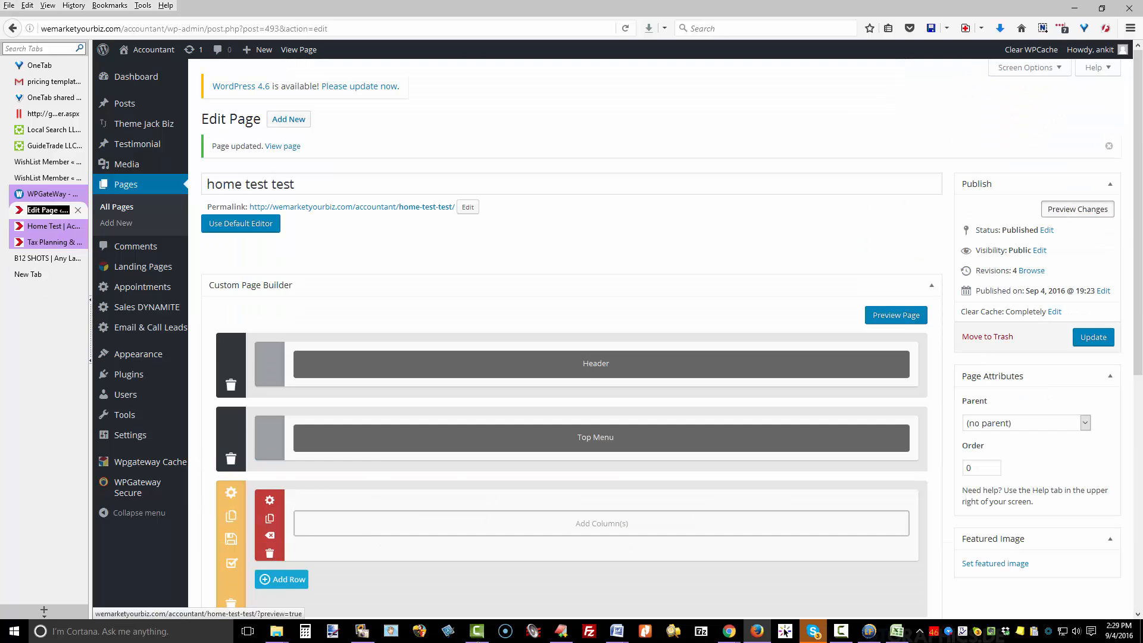
left_click(1077, 209)
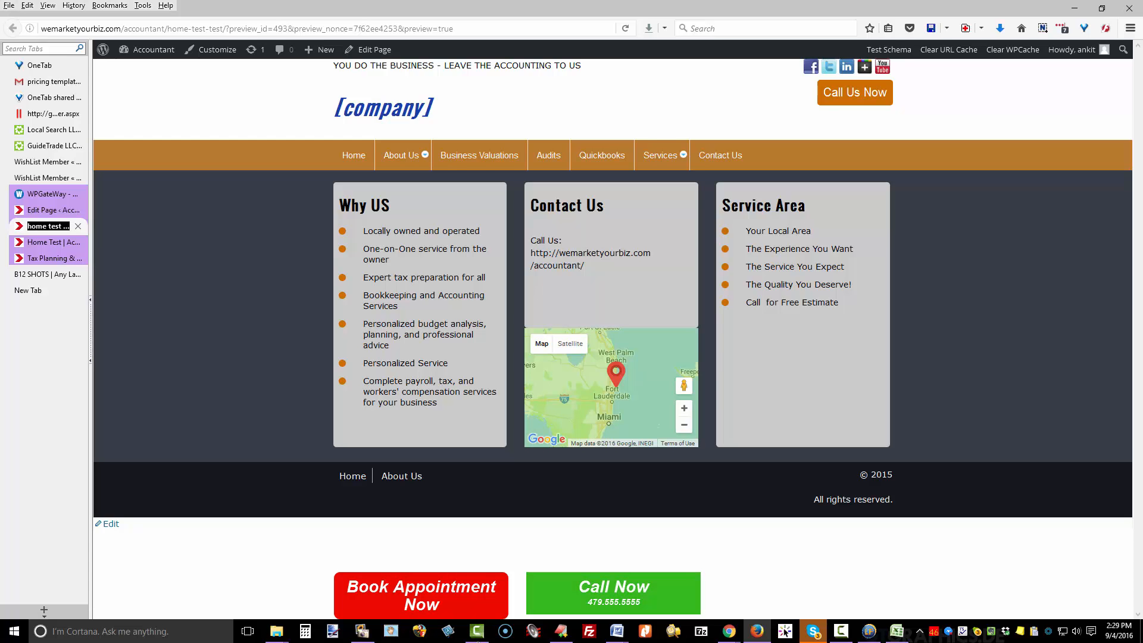
Step: Add a button module named "button - location" to the third footer column with the top line text "Where To Find Us!"
key("ctrl+Page_Up")
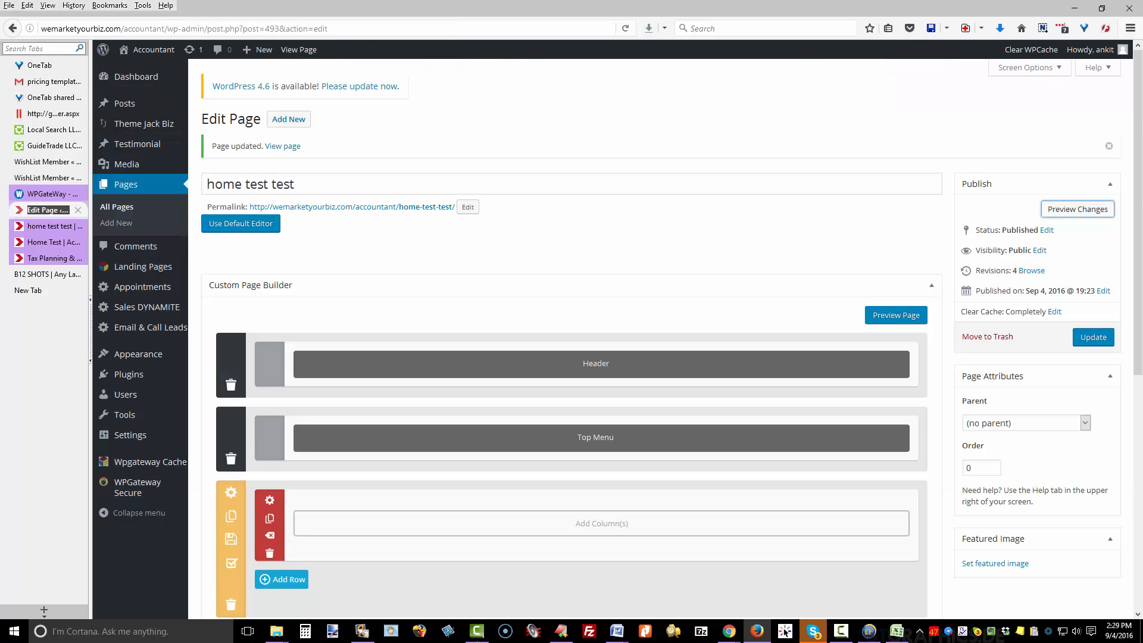
scroll(572, 357, "down", 7)
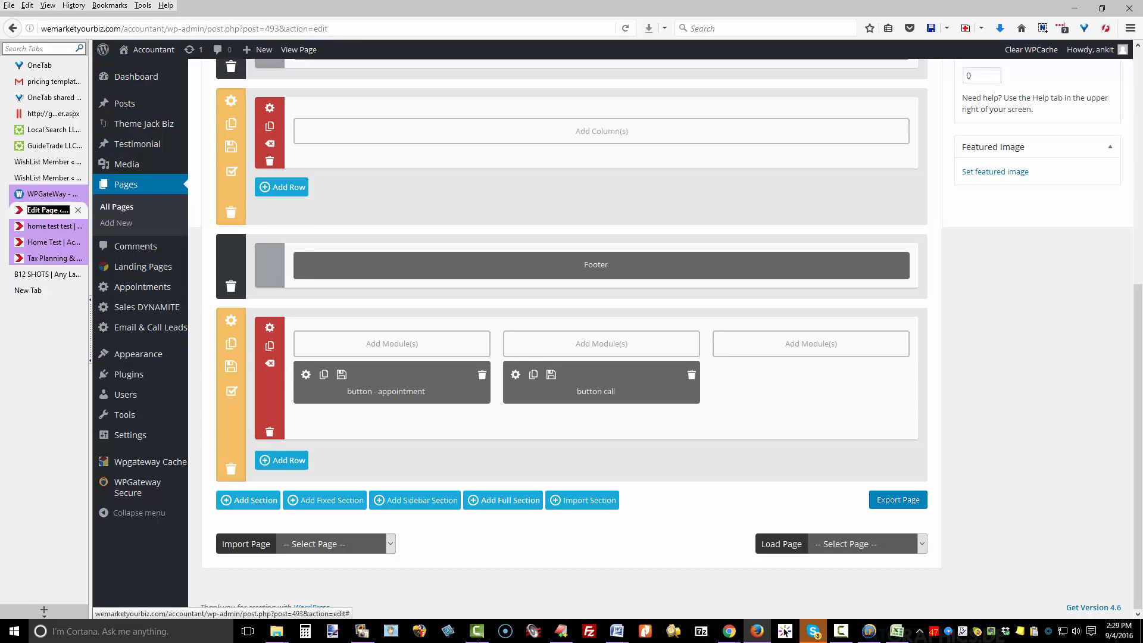
left_click(810, 344)
left_click(600, 217)
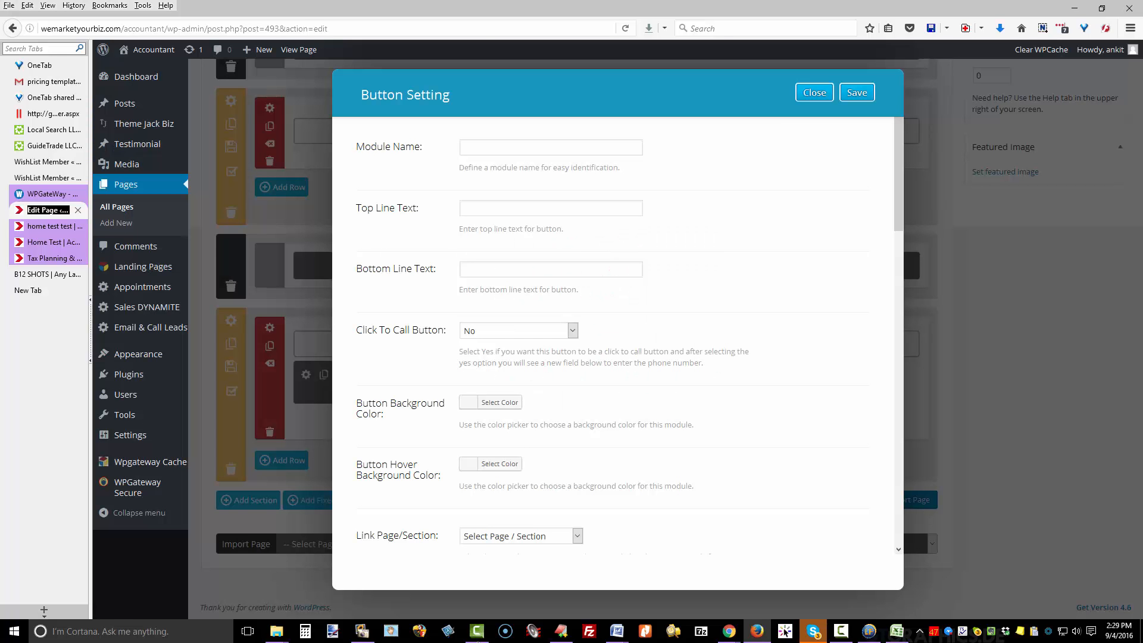
left_click(551, 147)
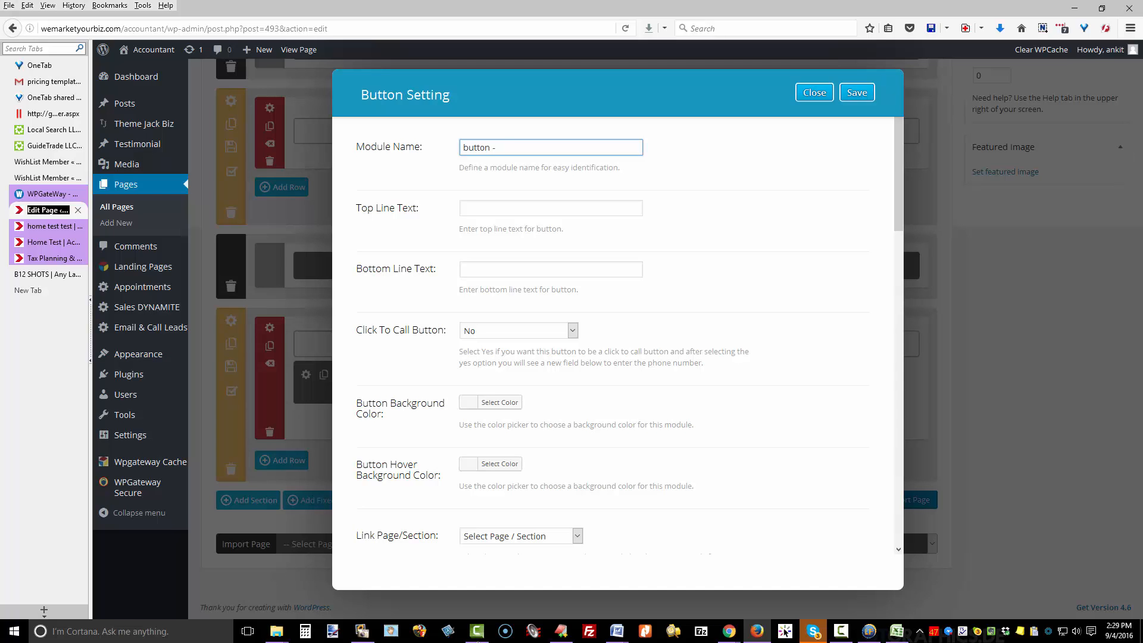
type("location")
key("Tab")
type("Where To Find Us!")
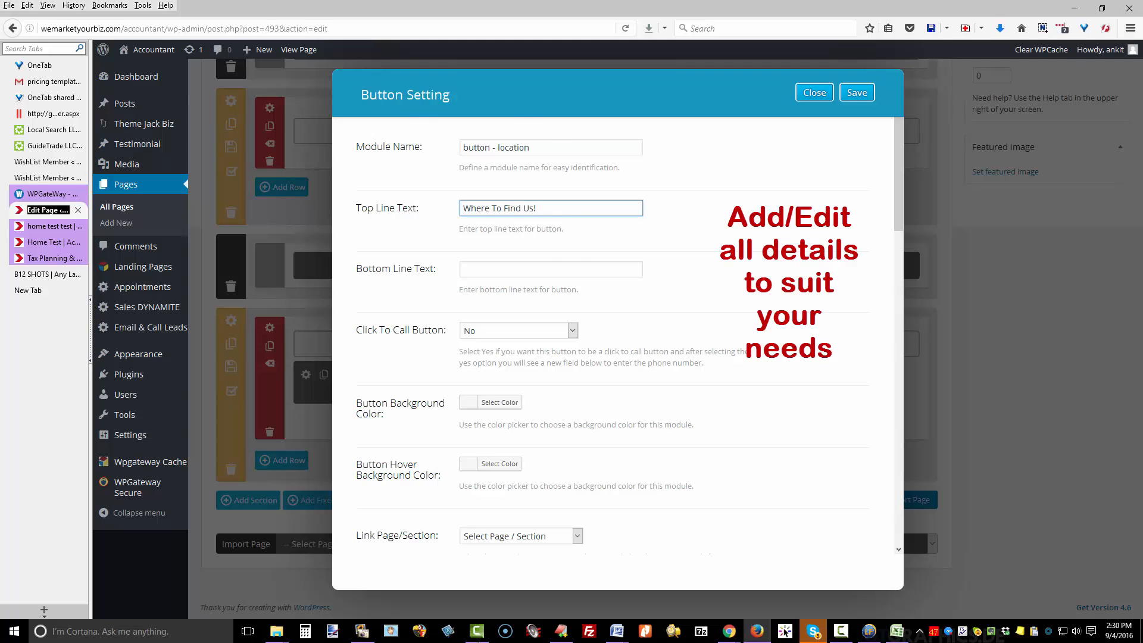
Step: Give the location button a green background and purple hover color, and link it to Contact Us in a new tab
scroll(619, 333, "down", 2)
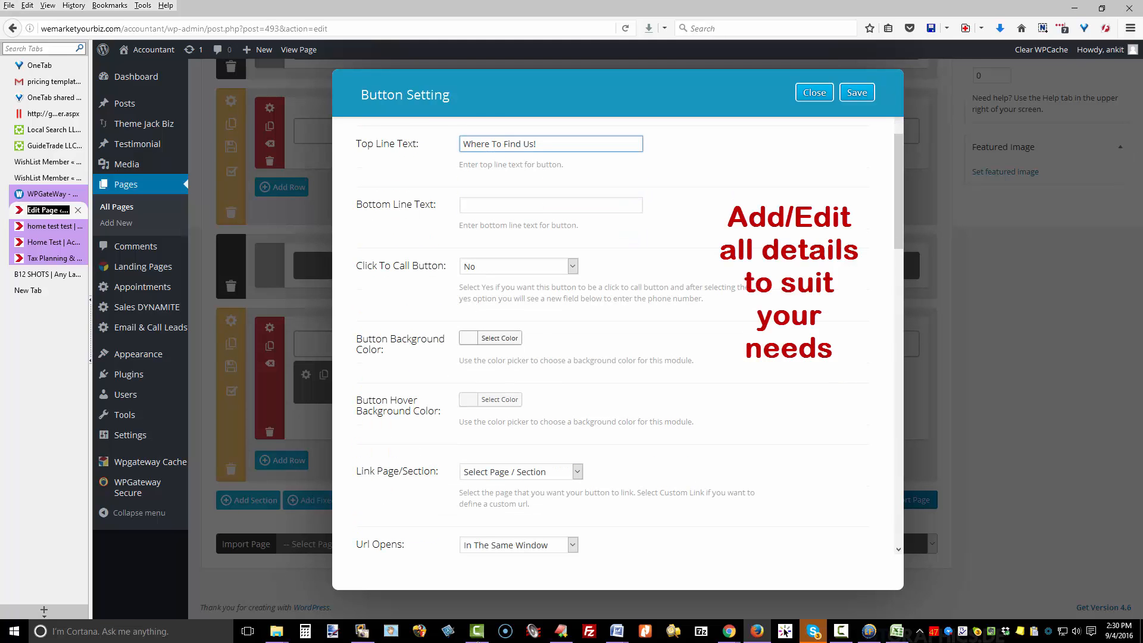
left_click(499, 337)
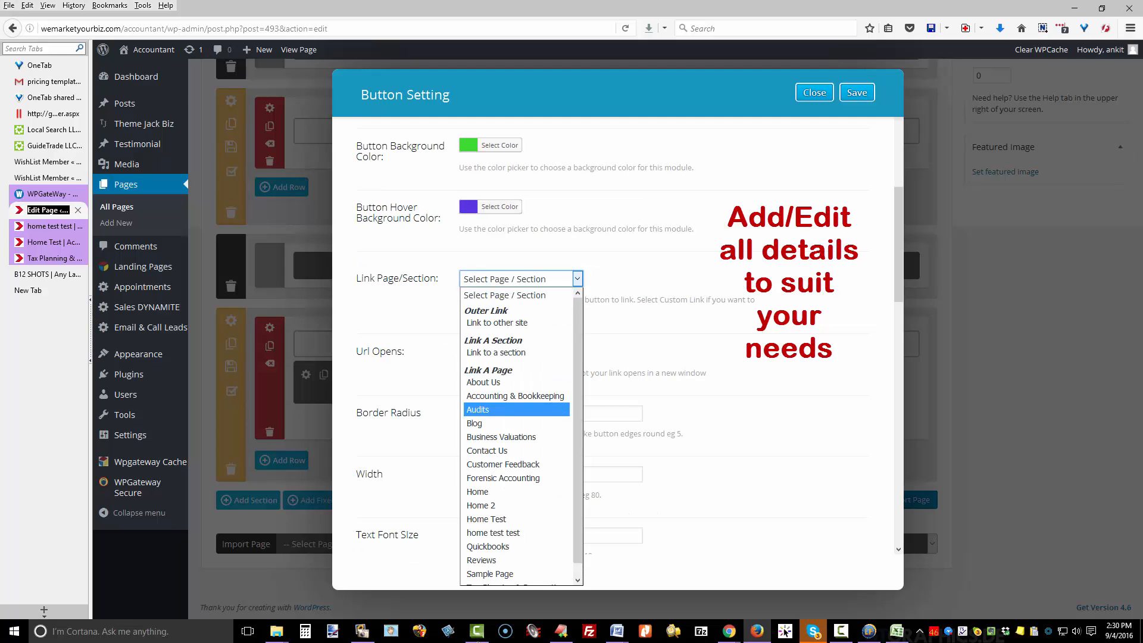
left_click(487, 450)
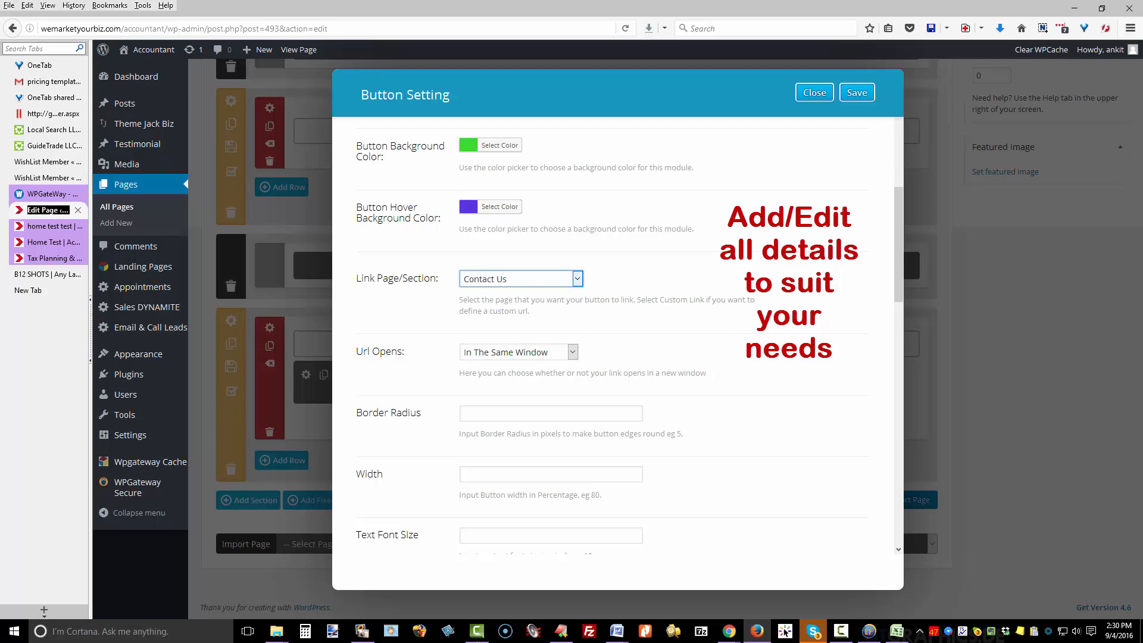
left_click(518, 352)
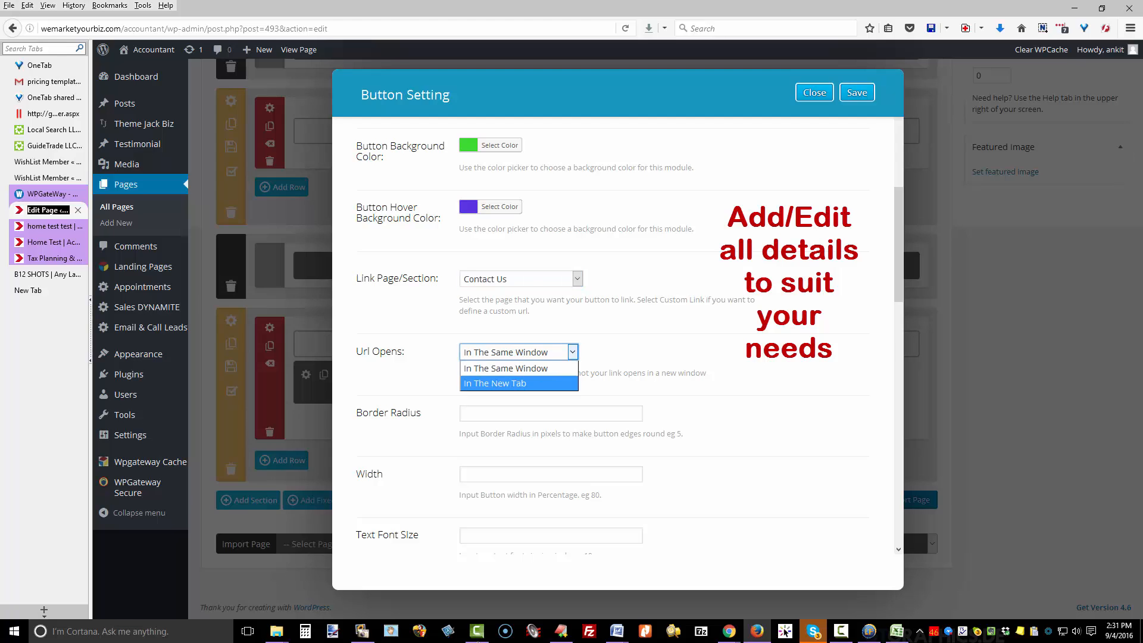
left_click(495, 383)
Step: Set the location button's border radius to 10 pixels and its width to 100 percent
left_click(550, 414)
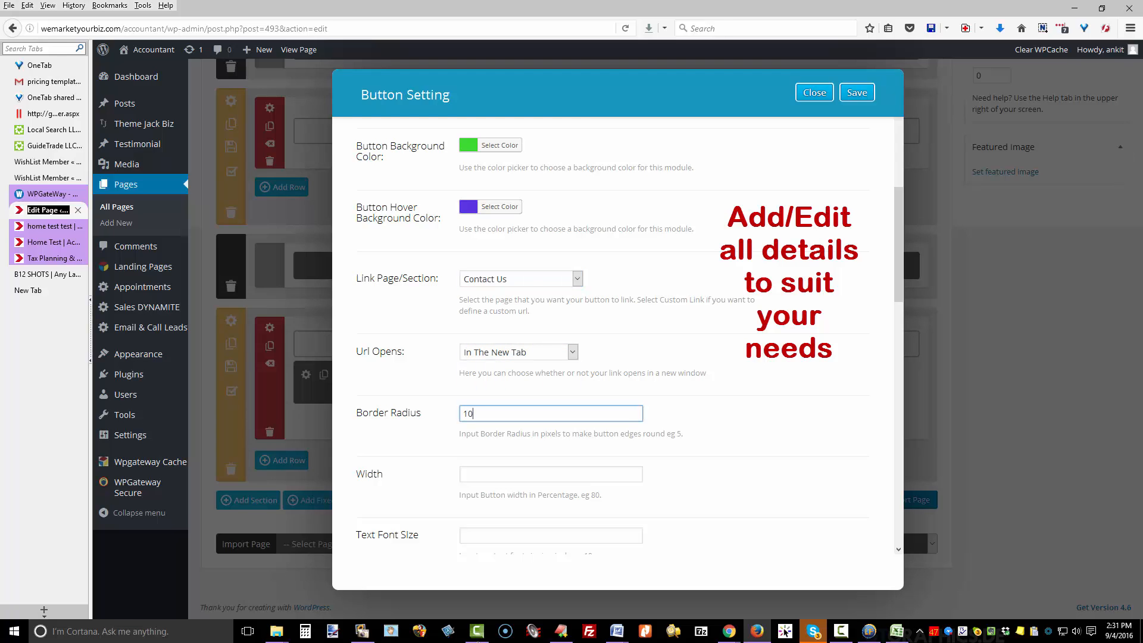
key("Tab")
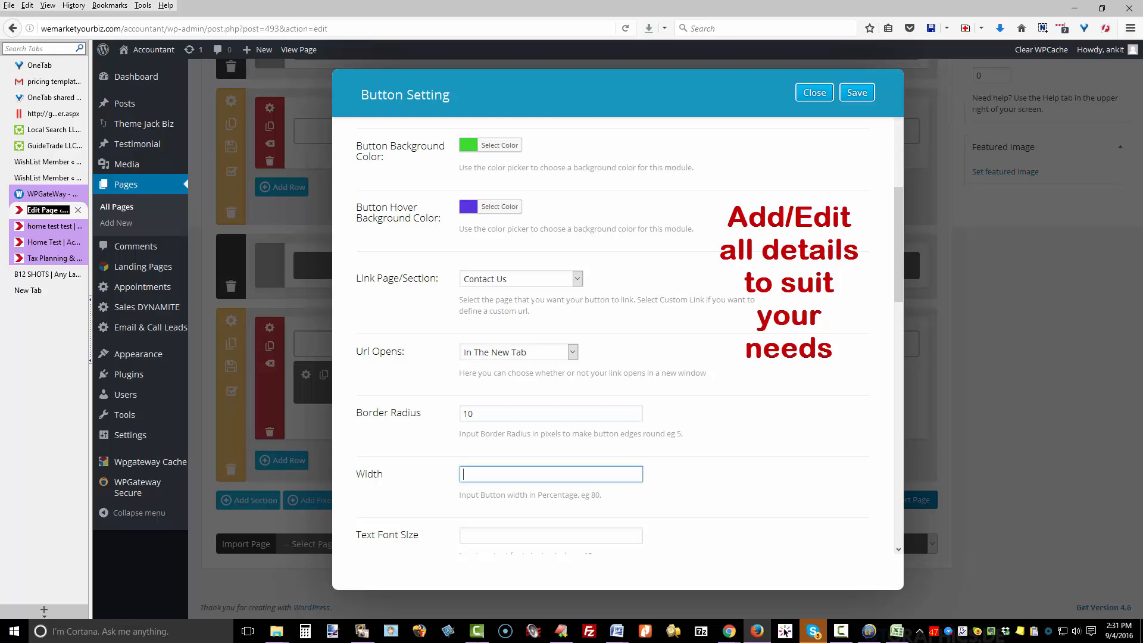
type("100")
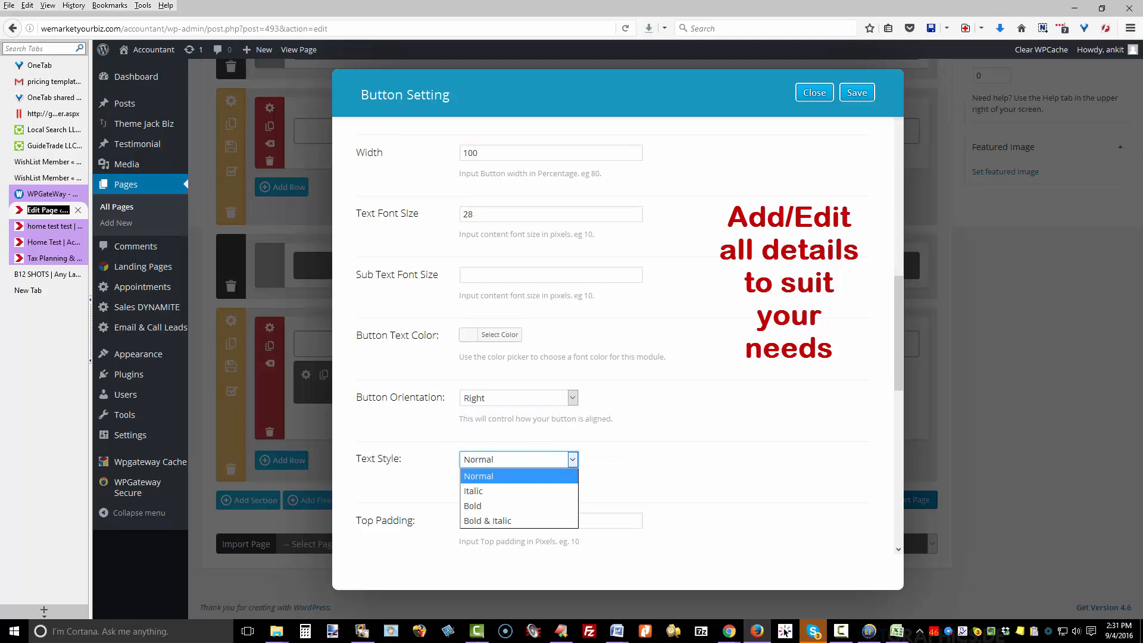
Step: Set the location button's text style to Bold & Italic and save the button settings
key("Down")
key("Down")
key("Down")
key("Return")
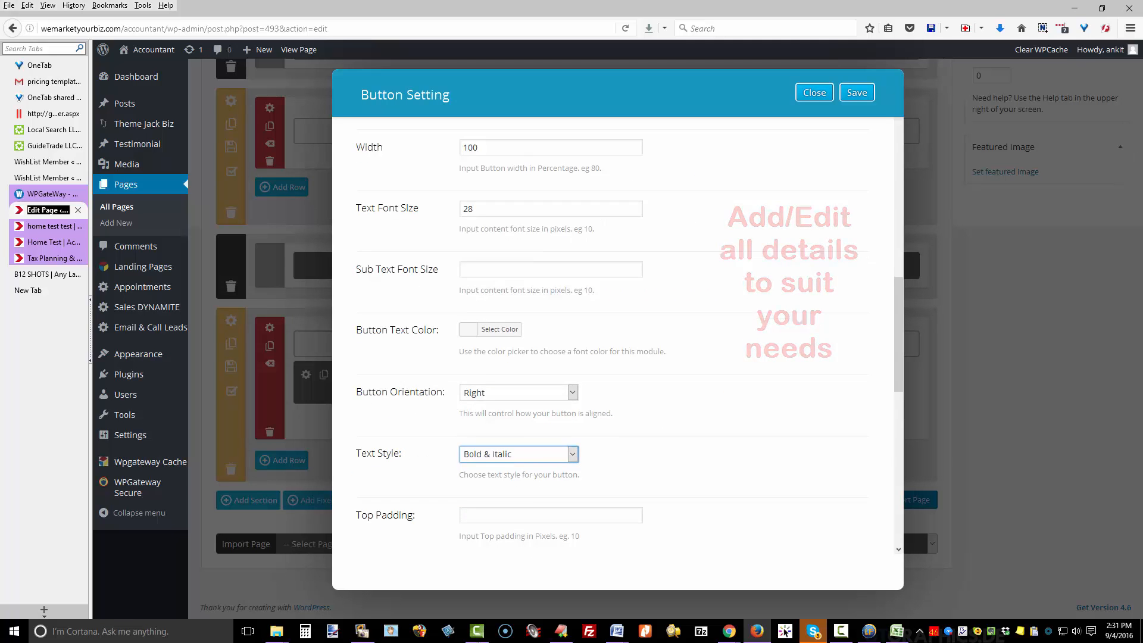
scroll(617, 334, "down", 2)
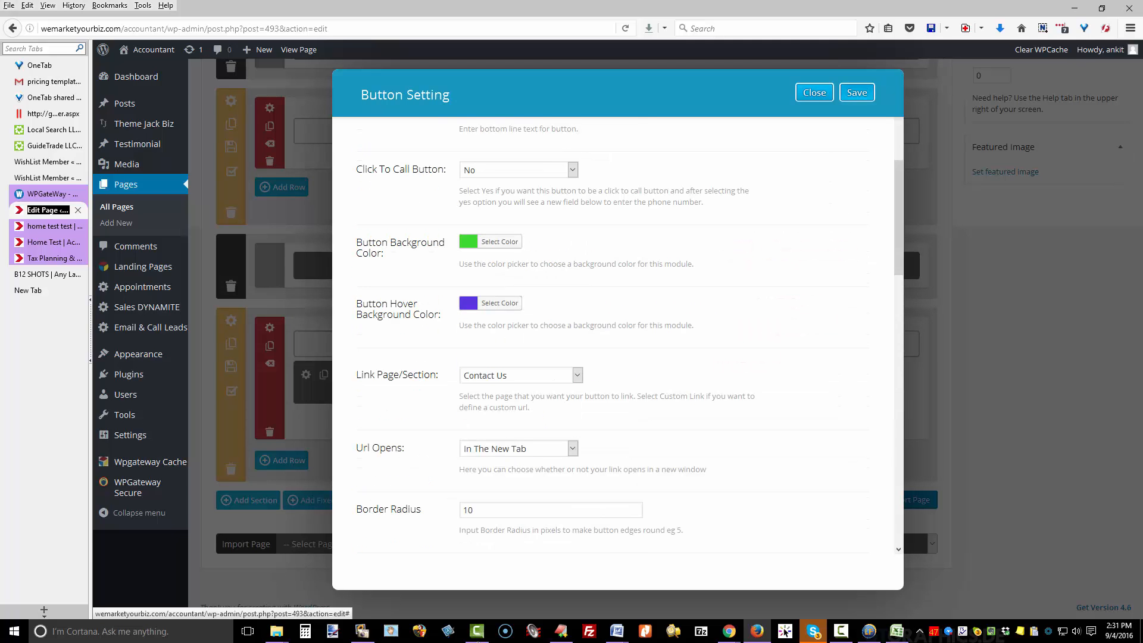
left_click(857, 92)
Step: Update the home test test page with the location button and preview the changes
left_click(1093, 338)
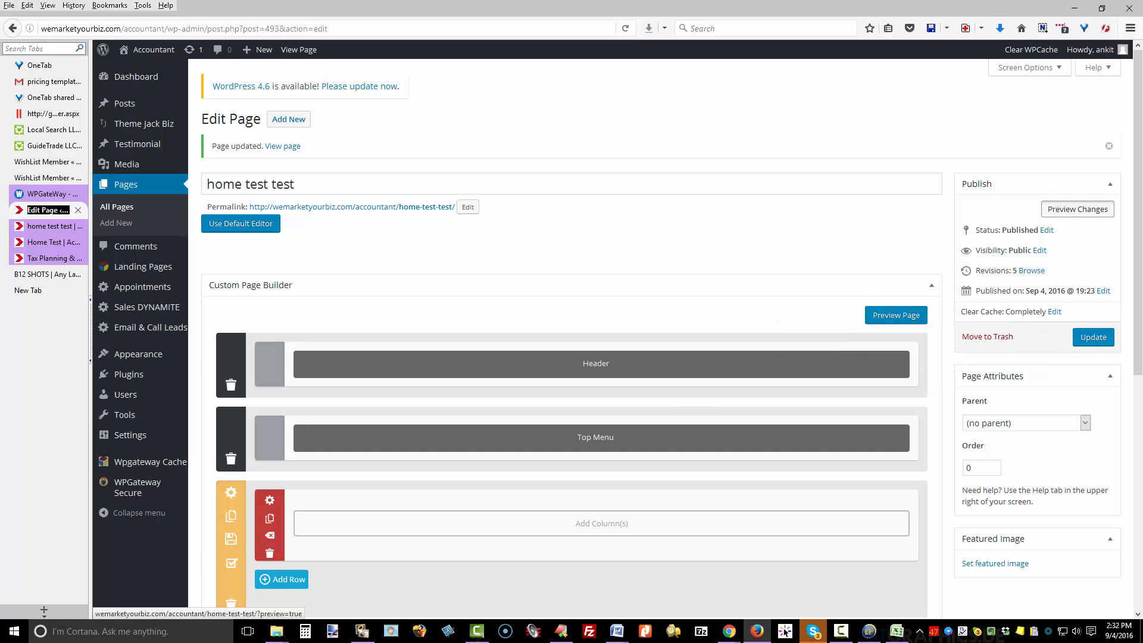
left_click(1077, 209)
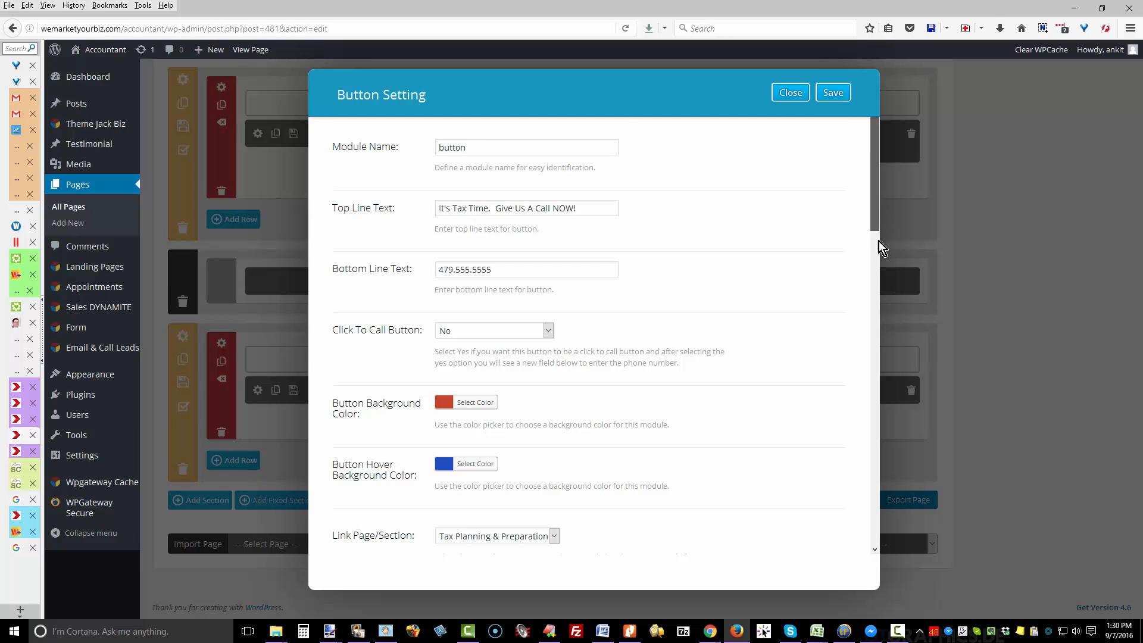
Step: Set the bottom margin of the "It's Tax Time. Give Us A Call NOW!" button to 20 pixels
left_click_drag(880, 244, 881, 462)
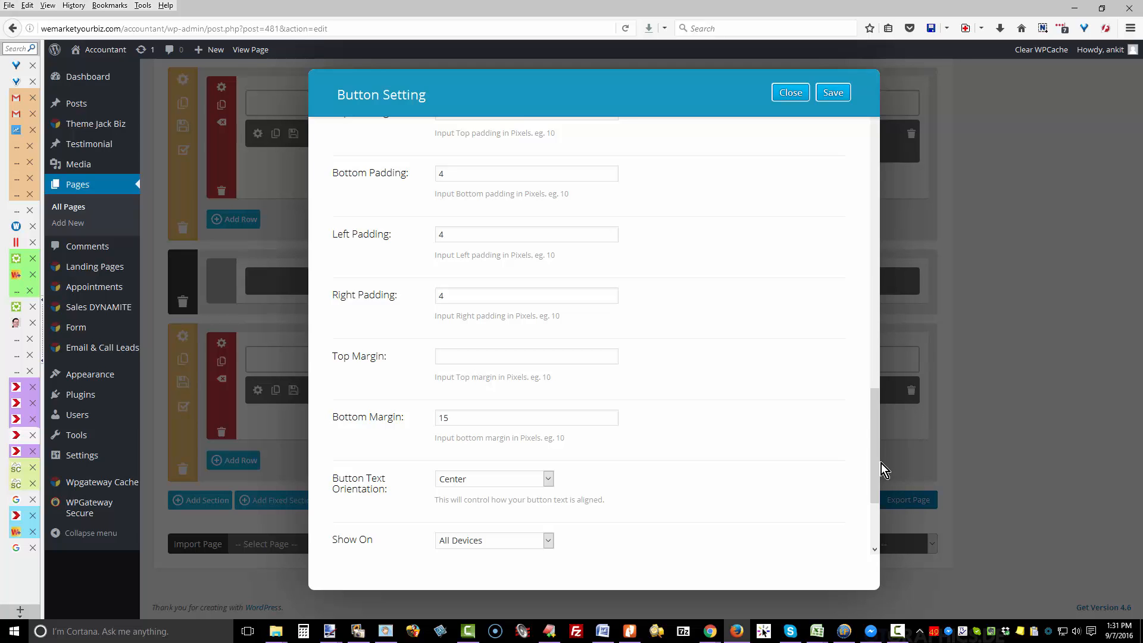
key("Tab")
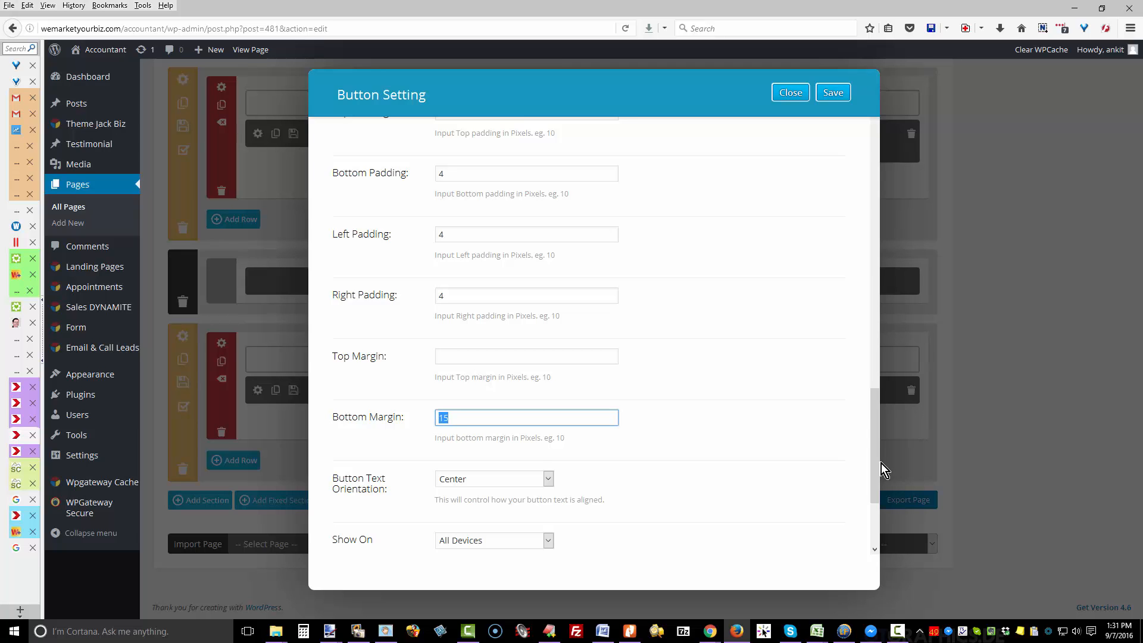
type("20")
key("Return")
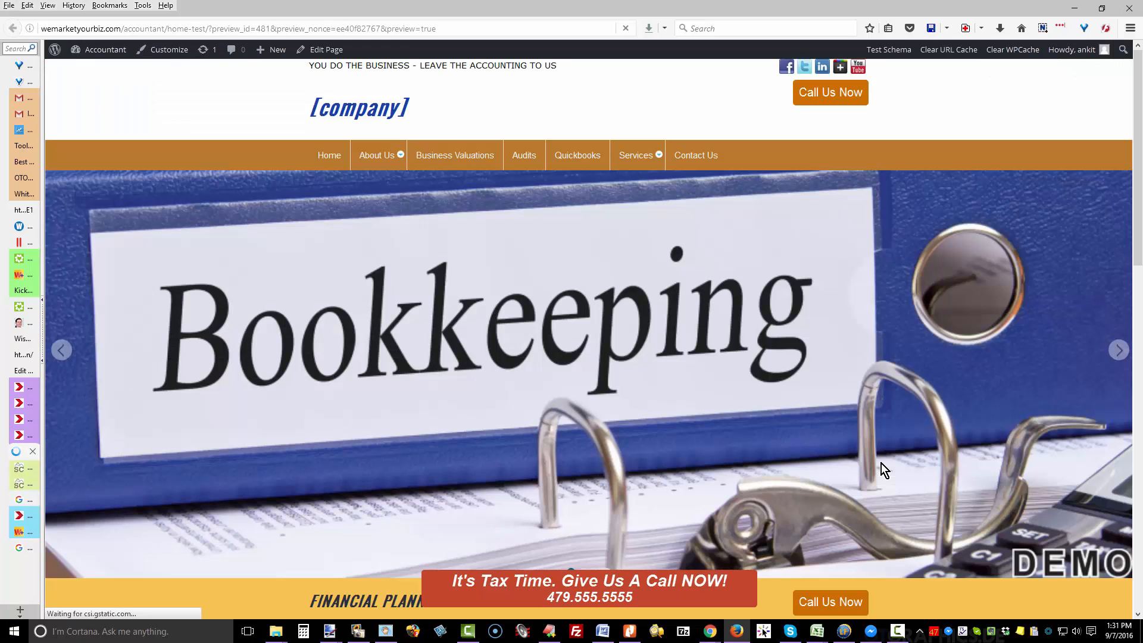
Step: Examine the sticky call button's position and bottom spacing along the full length of the home test page preview
scroll(881, 463, "down", 3)
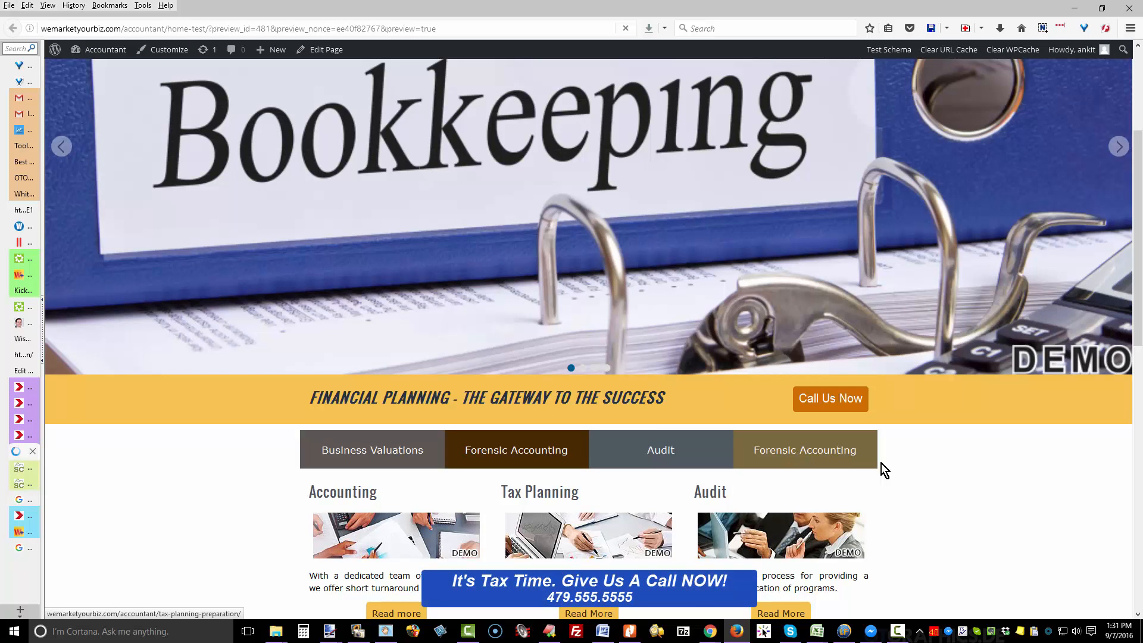
scroll(881, 463, "down", 6)
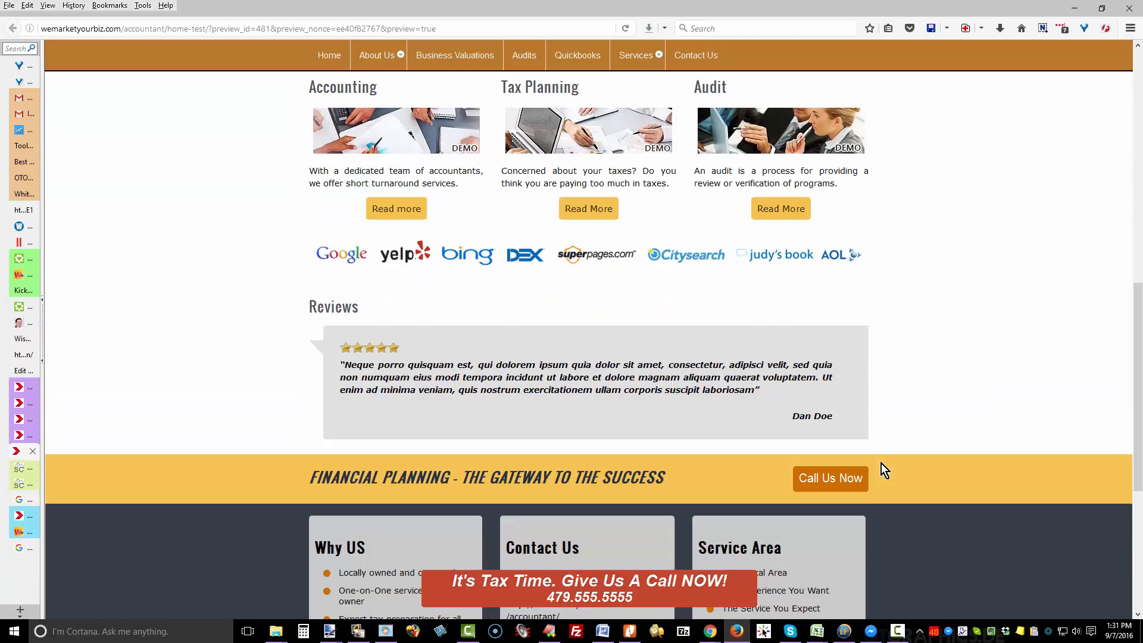
scroll(881, 463, "down", 5)
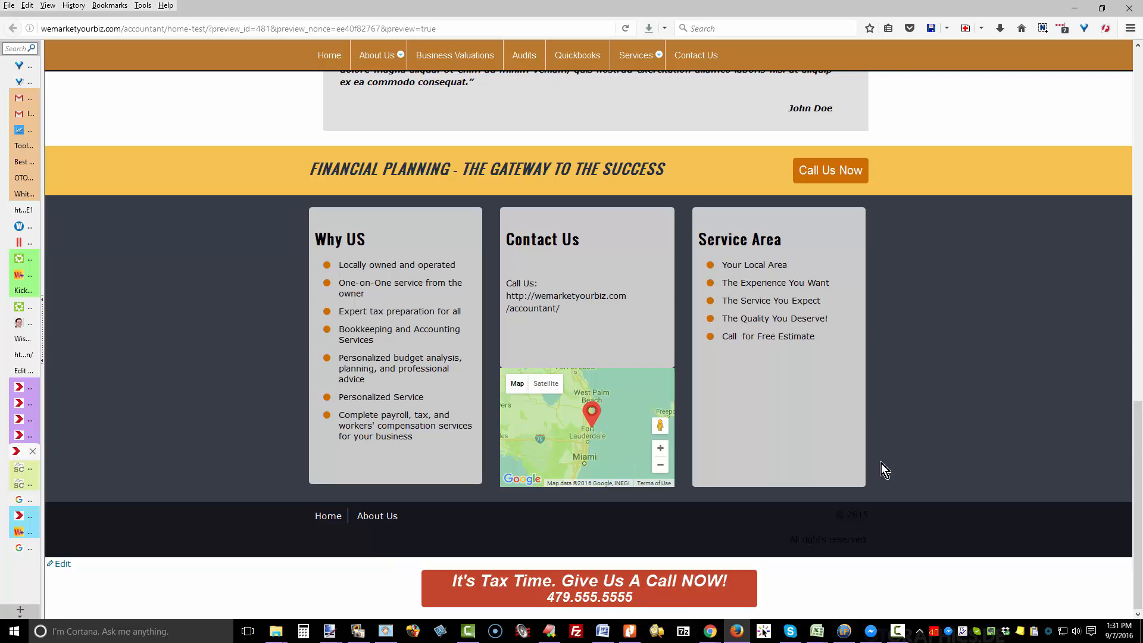
scroll(881, 463, "up", 4)
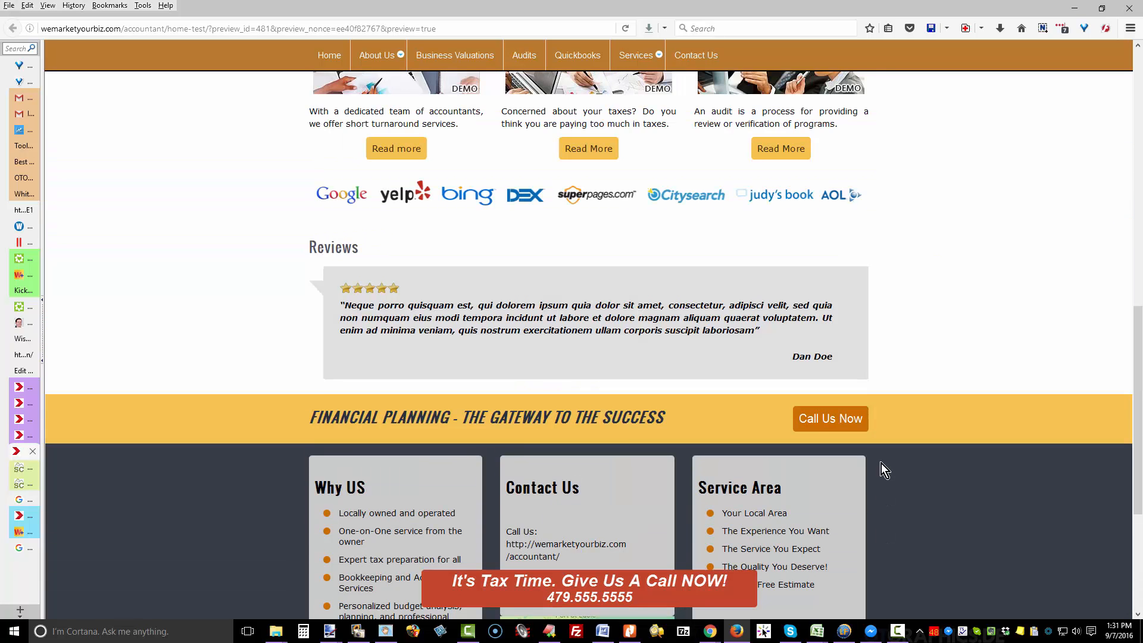
scroll(881, 463, "down", 4)
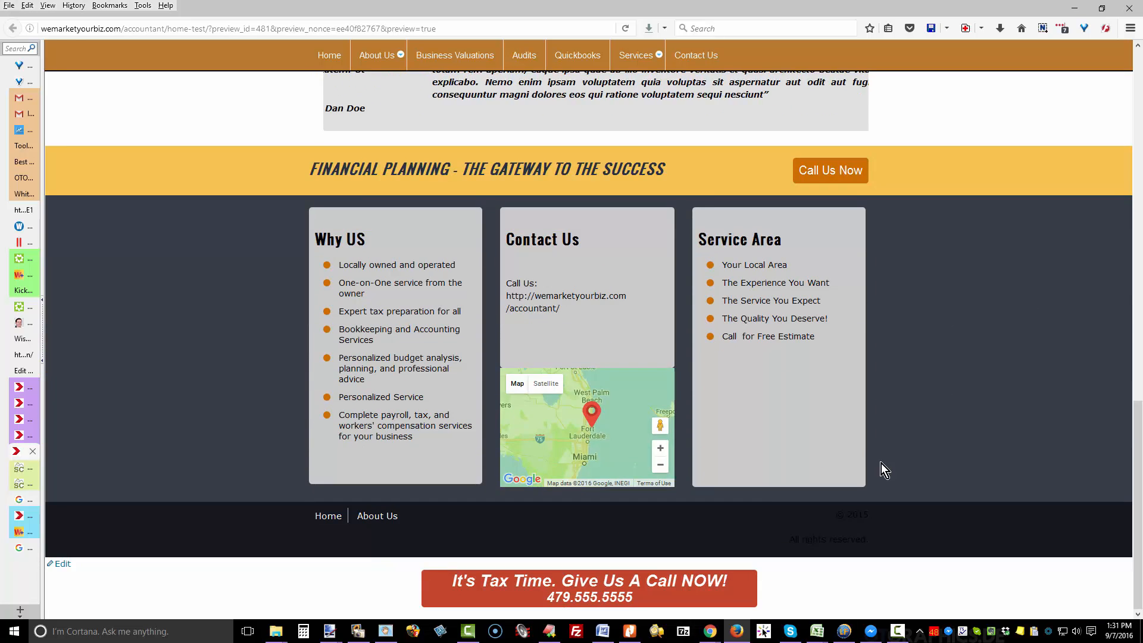